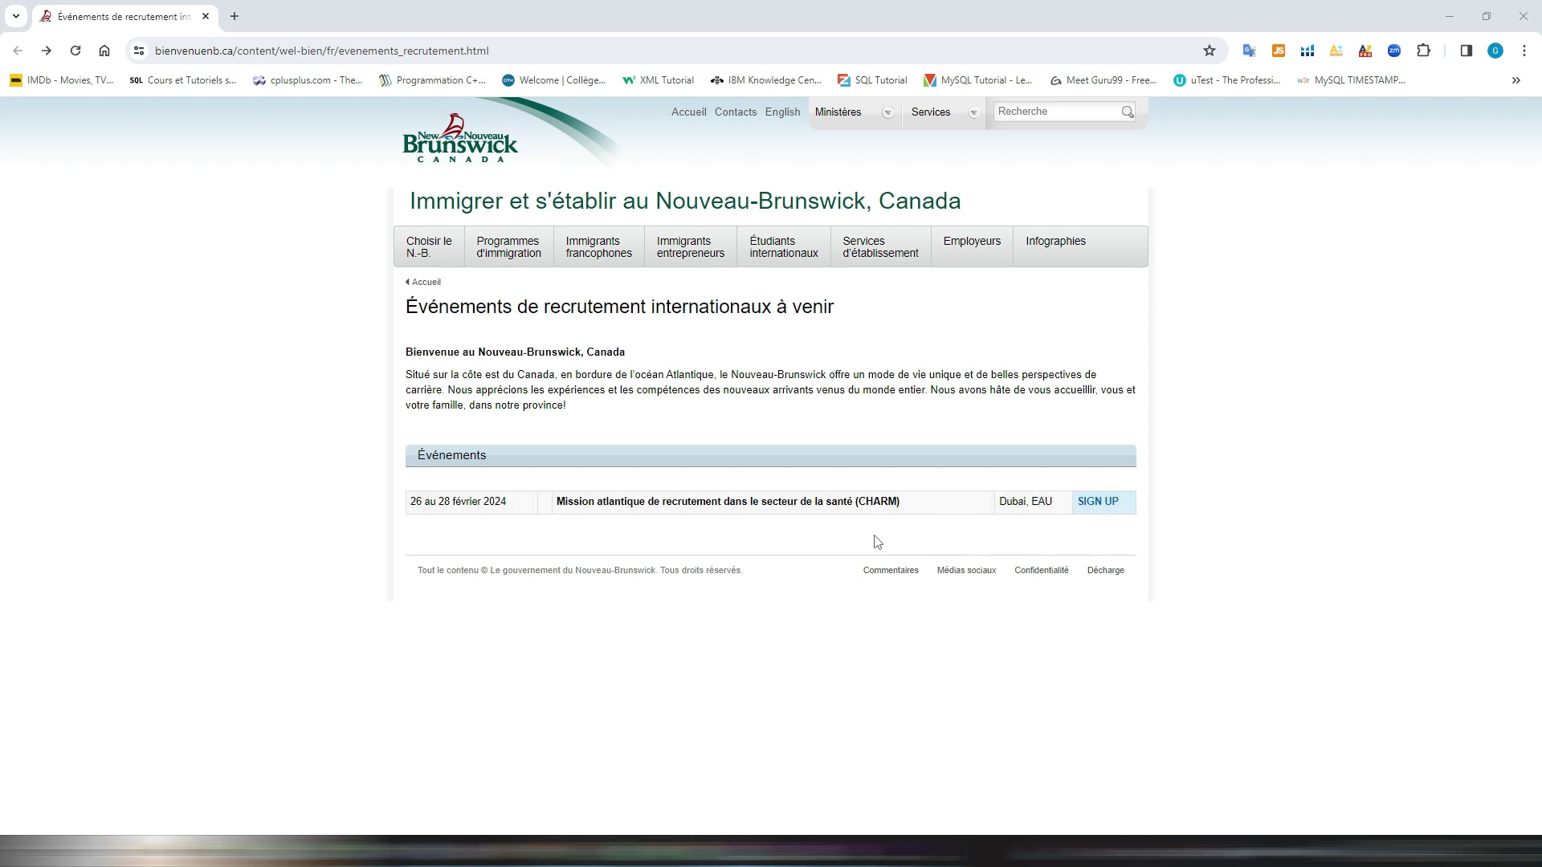
Step: Open the sign-up form for the CHARM healthcare recruitment mission in Dubai and review it down to the list of recruited occupations
left_click(1097, 506)
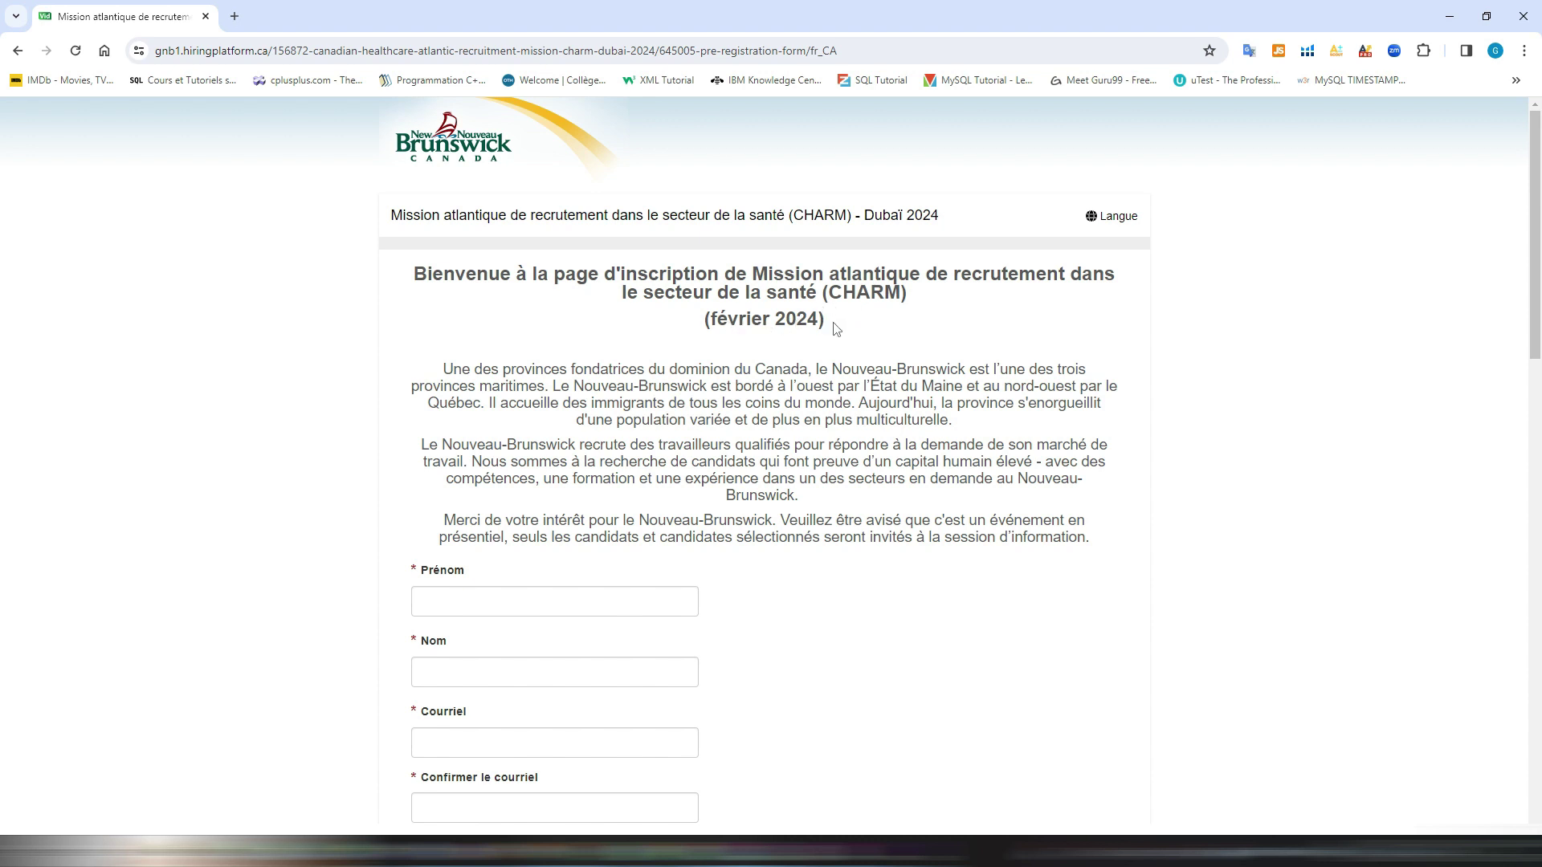
scroll(635, 395, "down", 1)
scroll(634, 395, "down", 2)
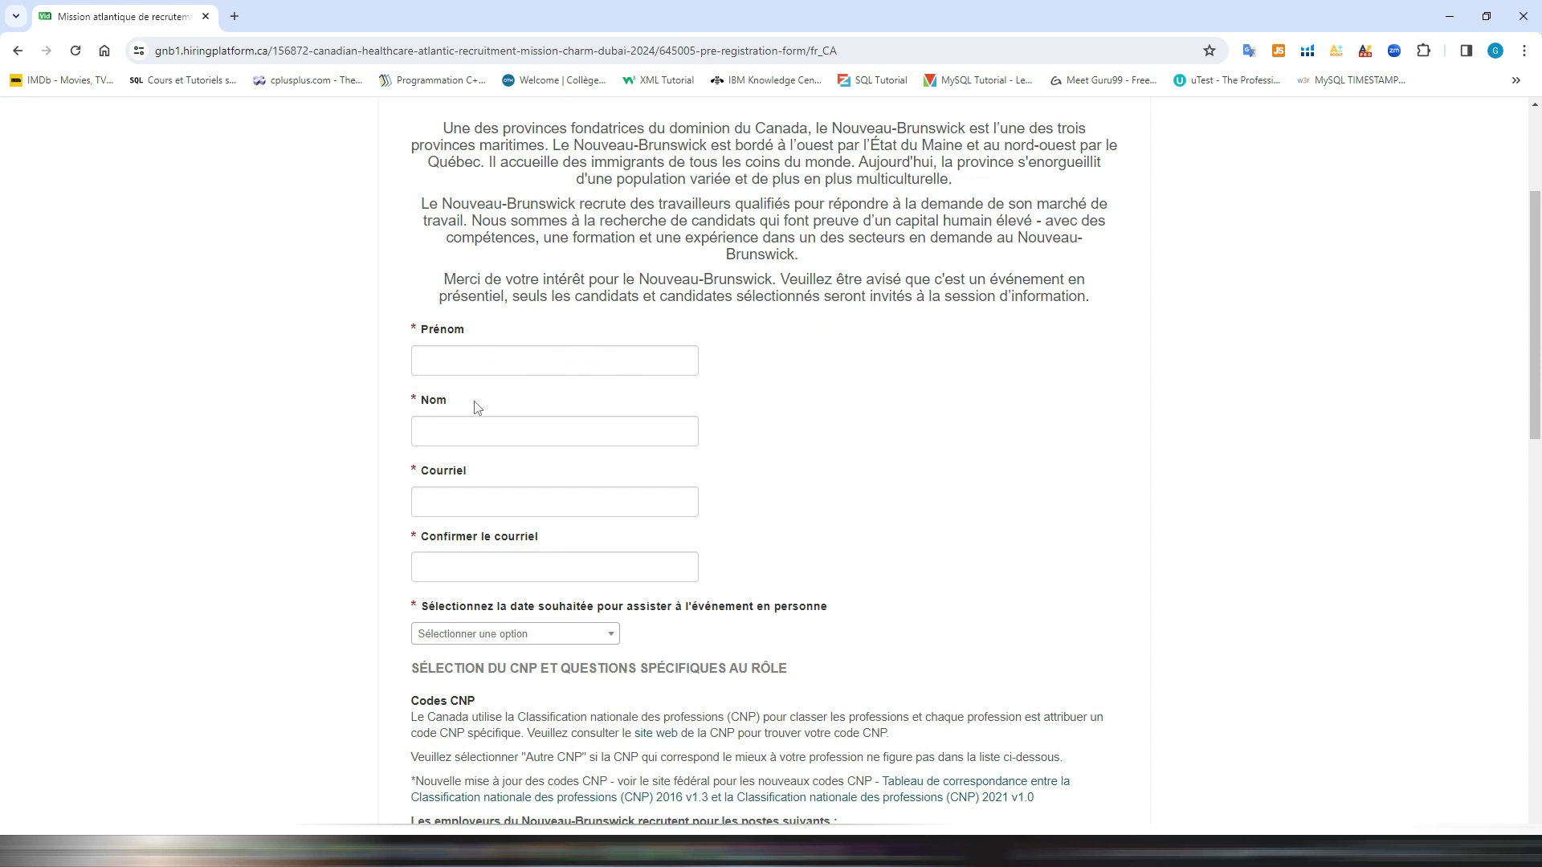
scroll(475, 407, "down", 1)
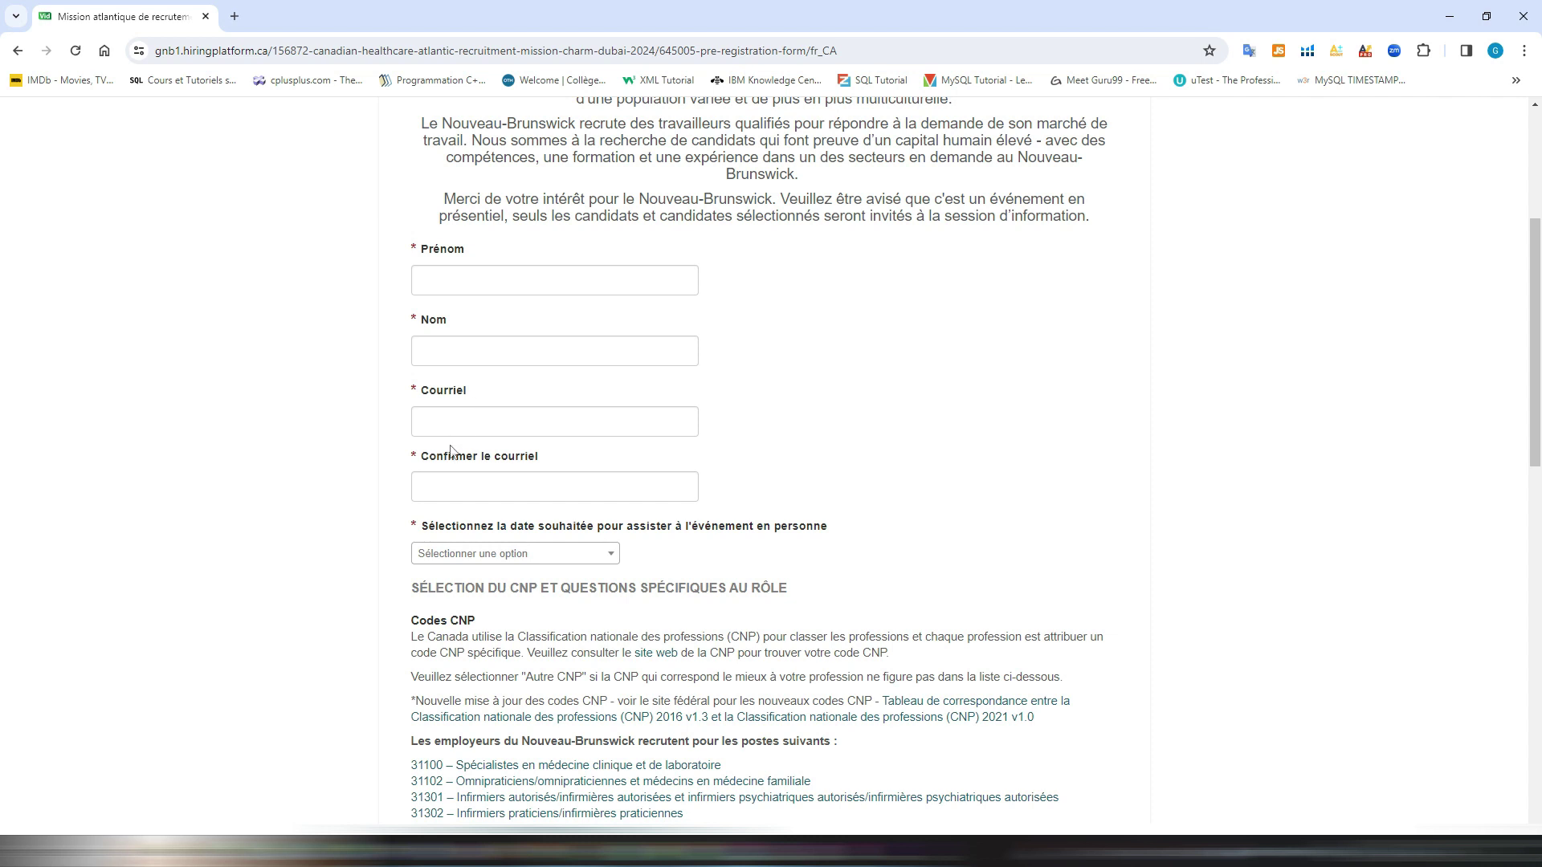
scroll(442, 473, "down", 2)
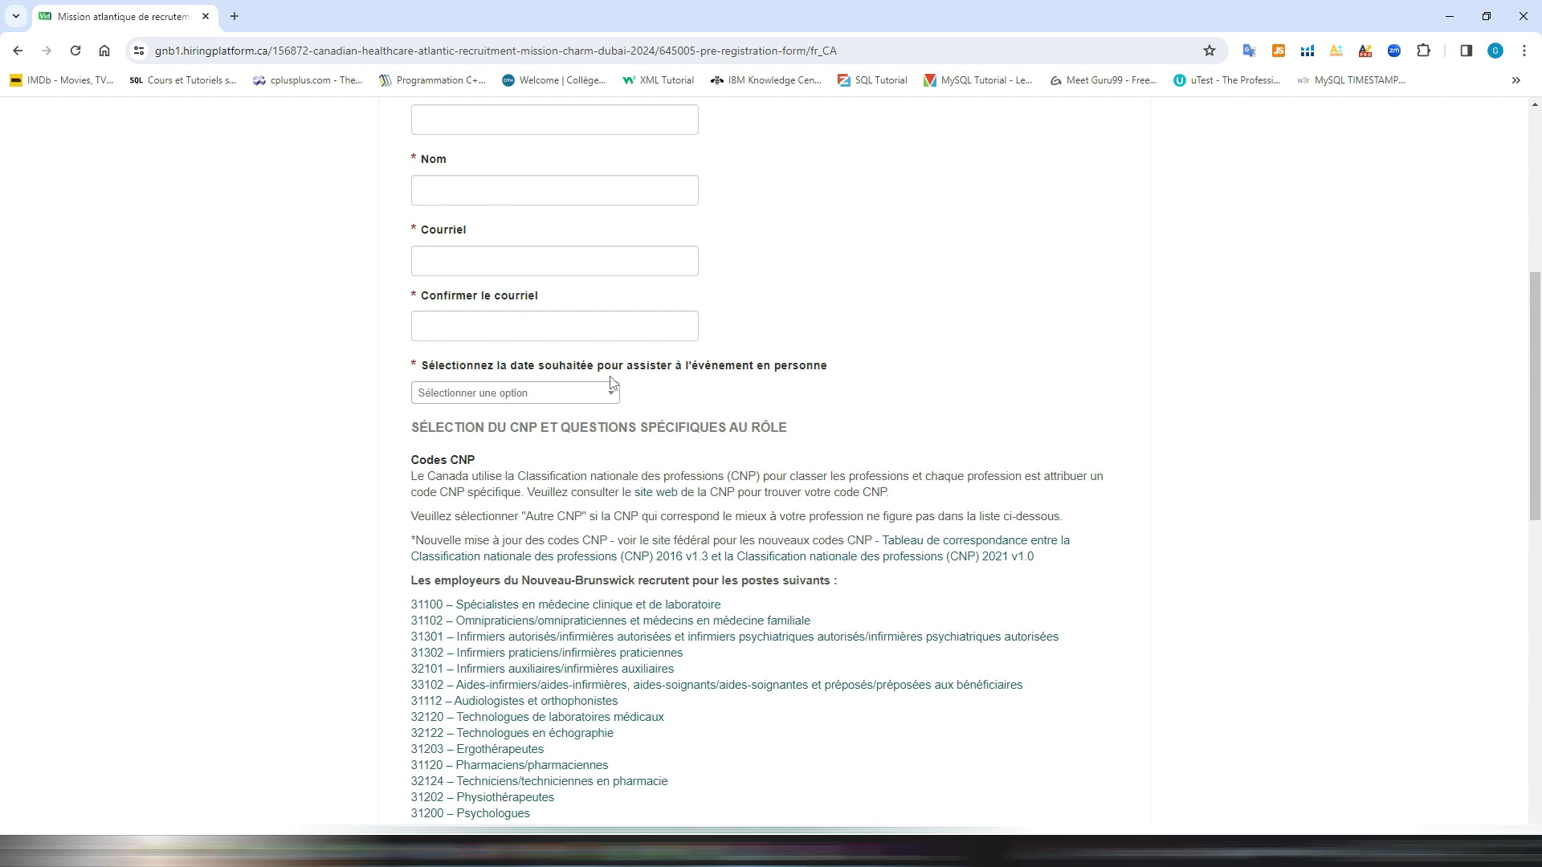
scroll(610, 388, "down", 3)
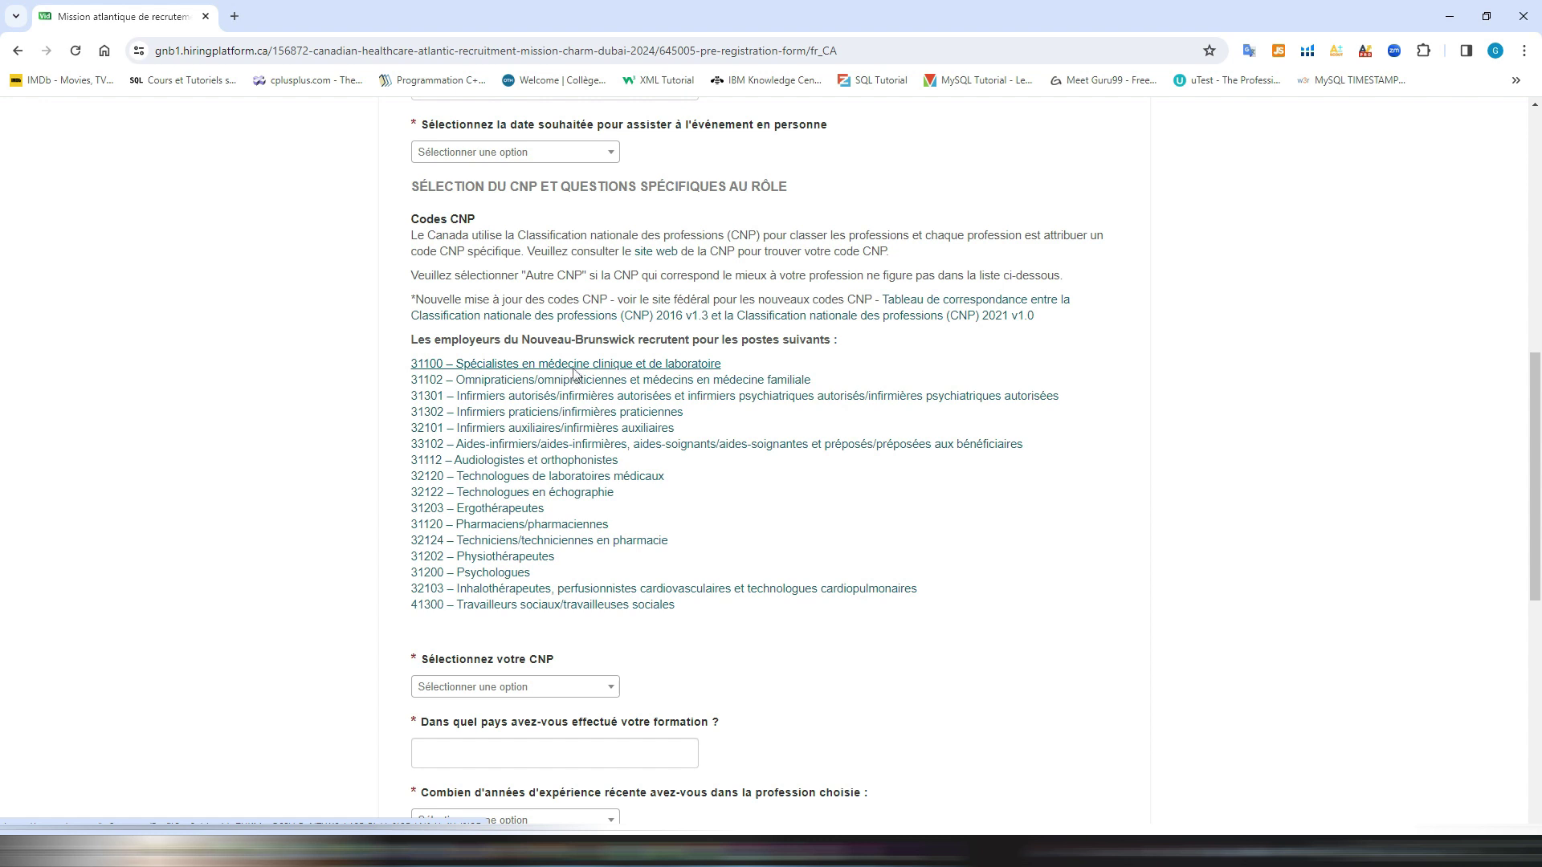
Step: Open the occupation links for CNP codes 31100, 31102 and 31301 in separate new browser tabs
right_click(574, 371)
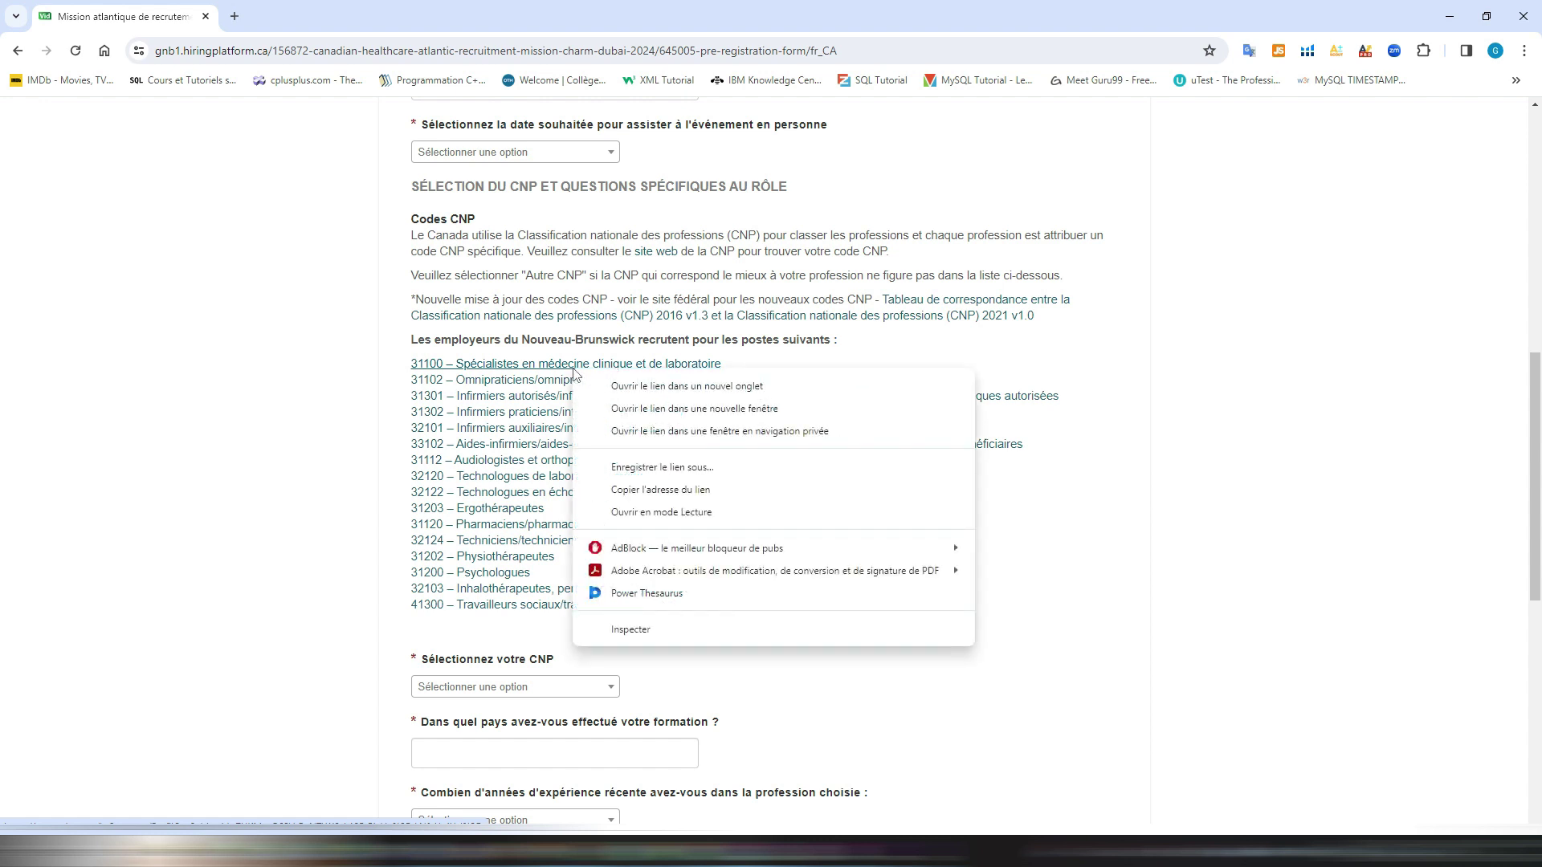
left_click(635, 387)
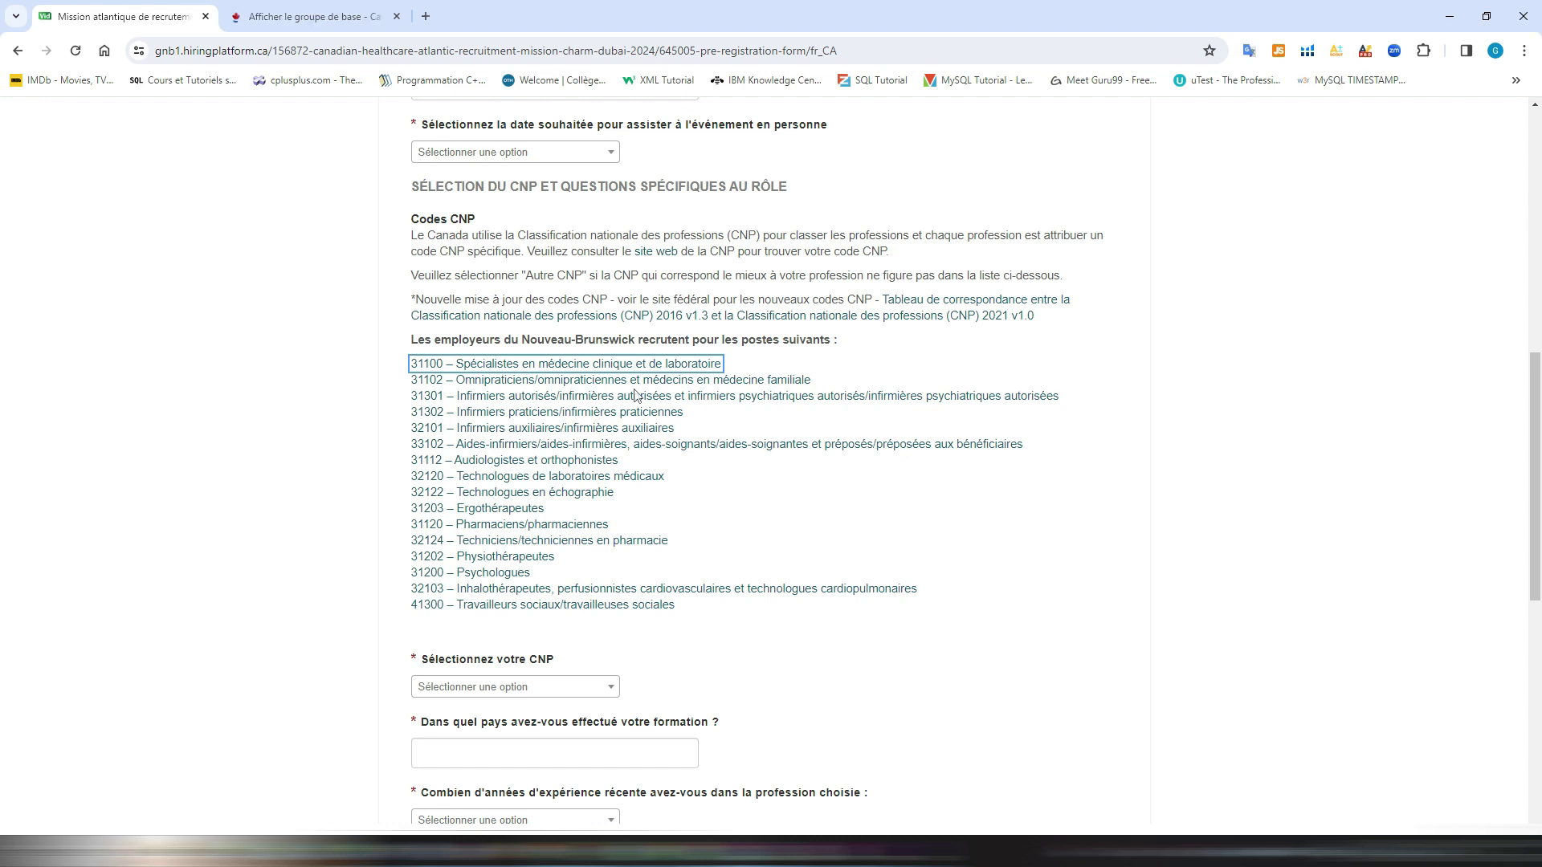
right_click(609, 384)
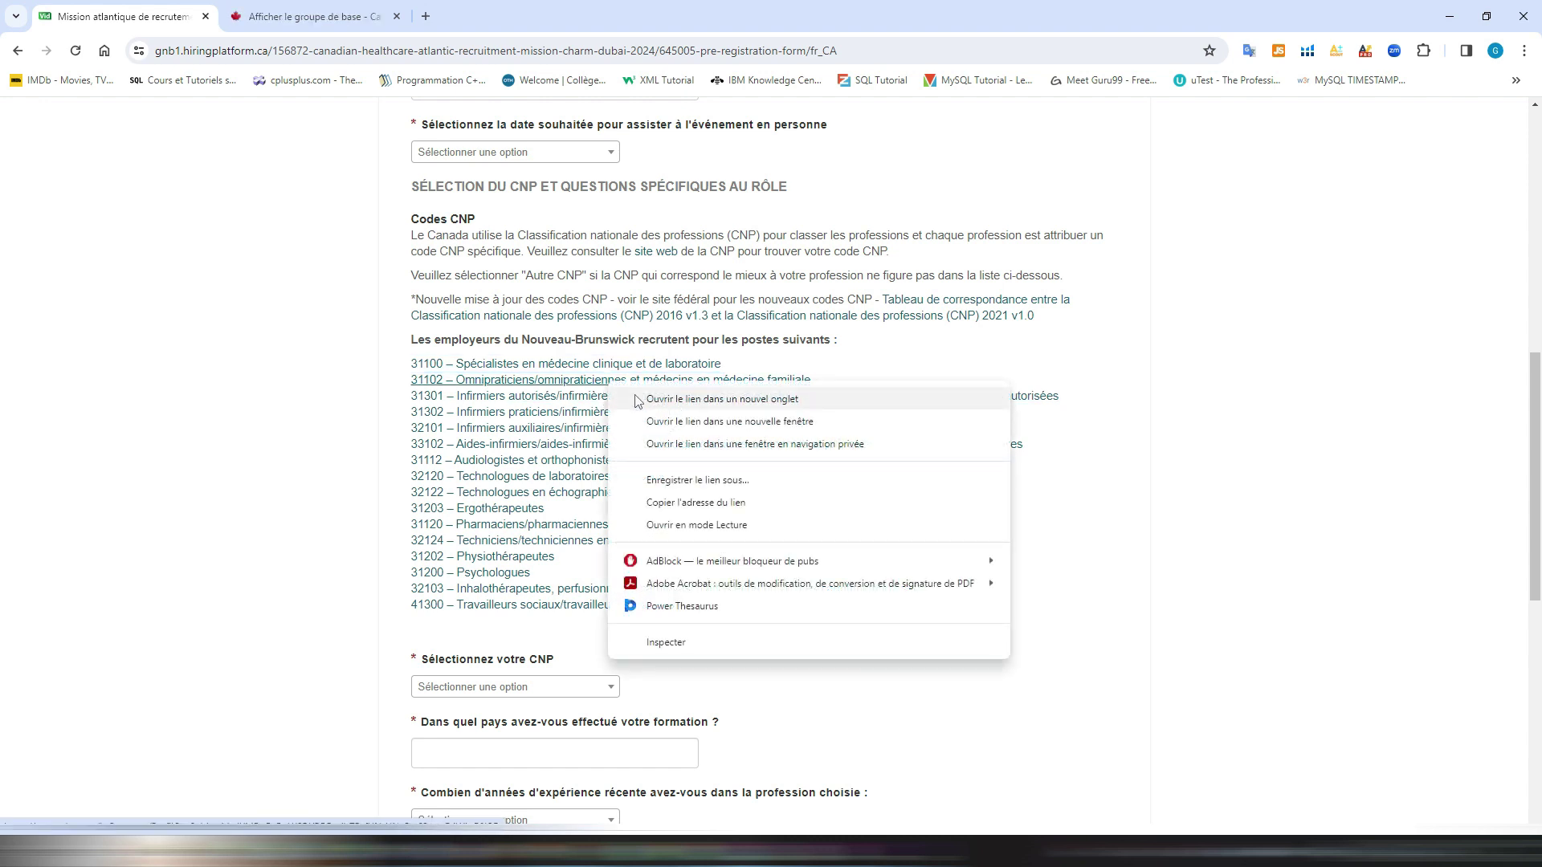
left_click(655, 400)
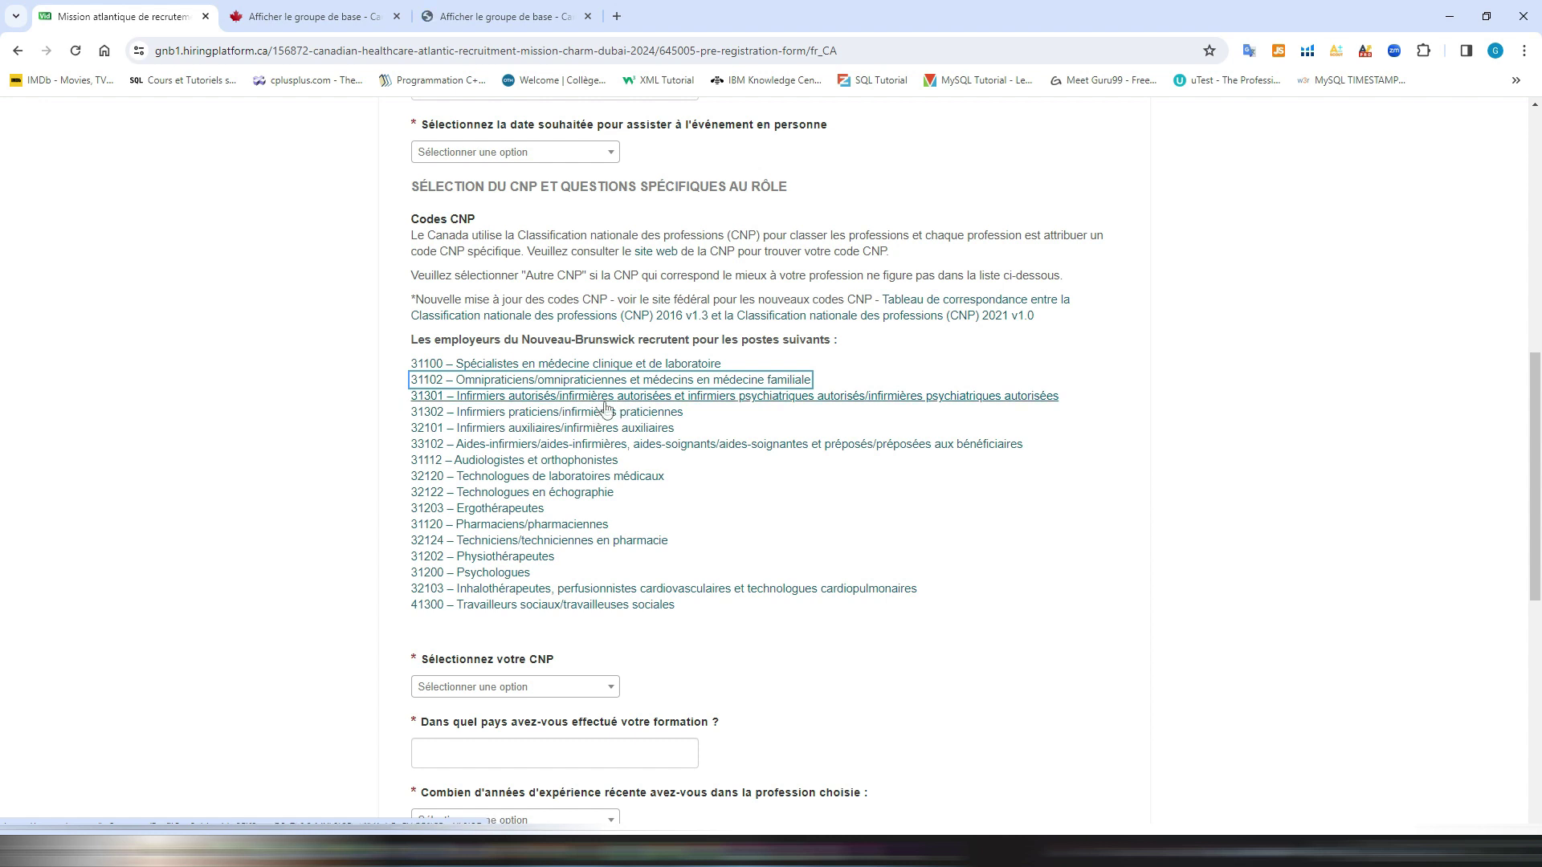
right_click(605, 408)
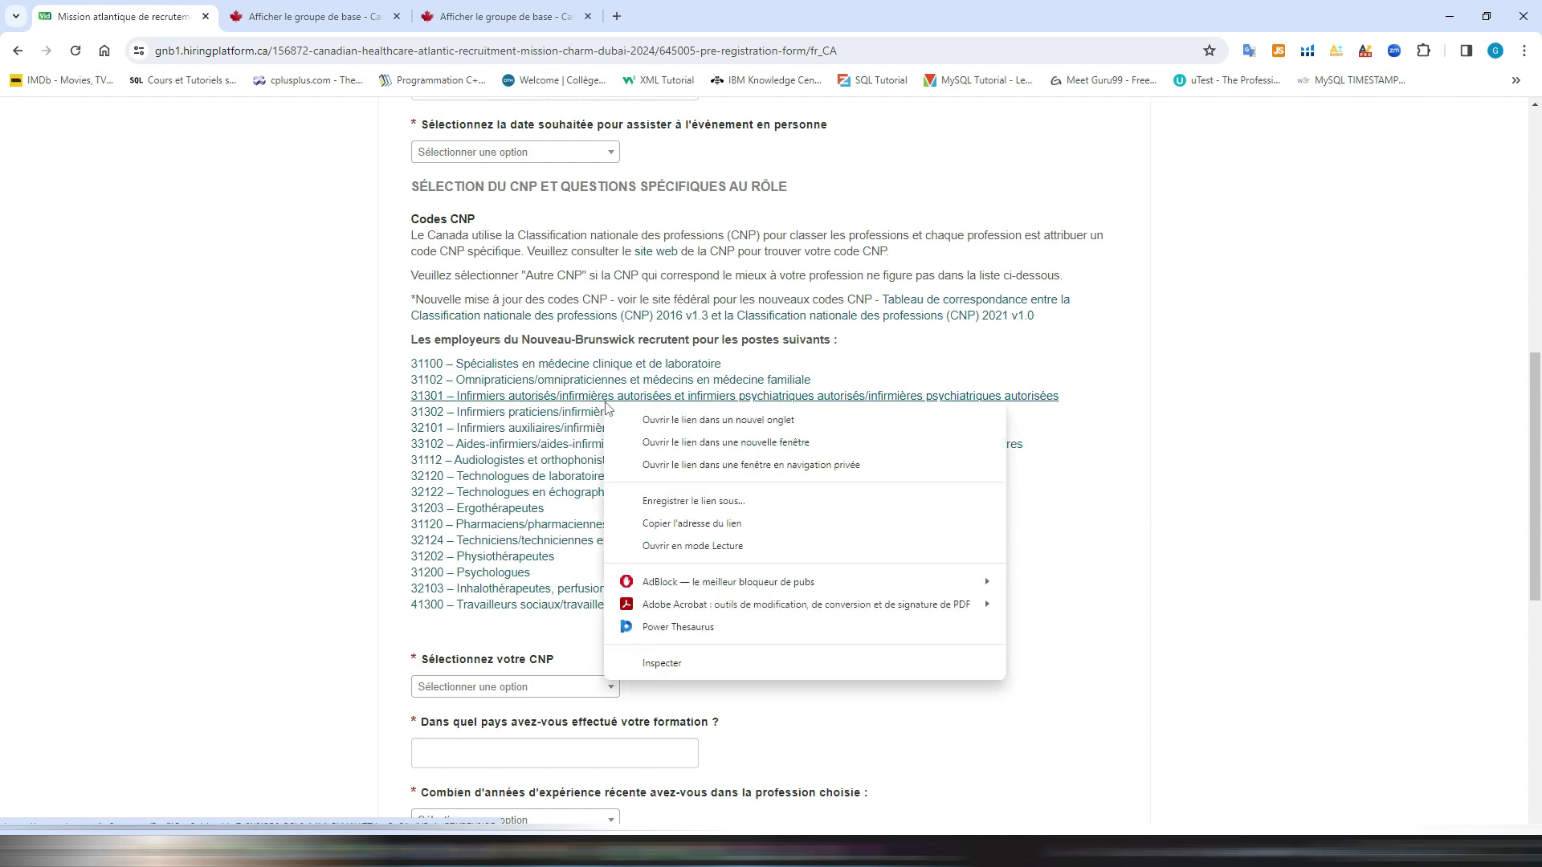
left_click(682, 420)
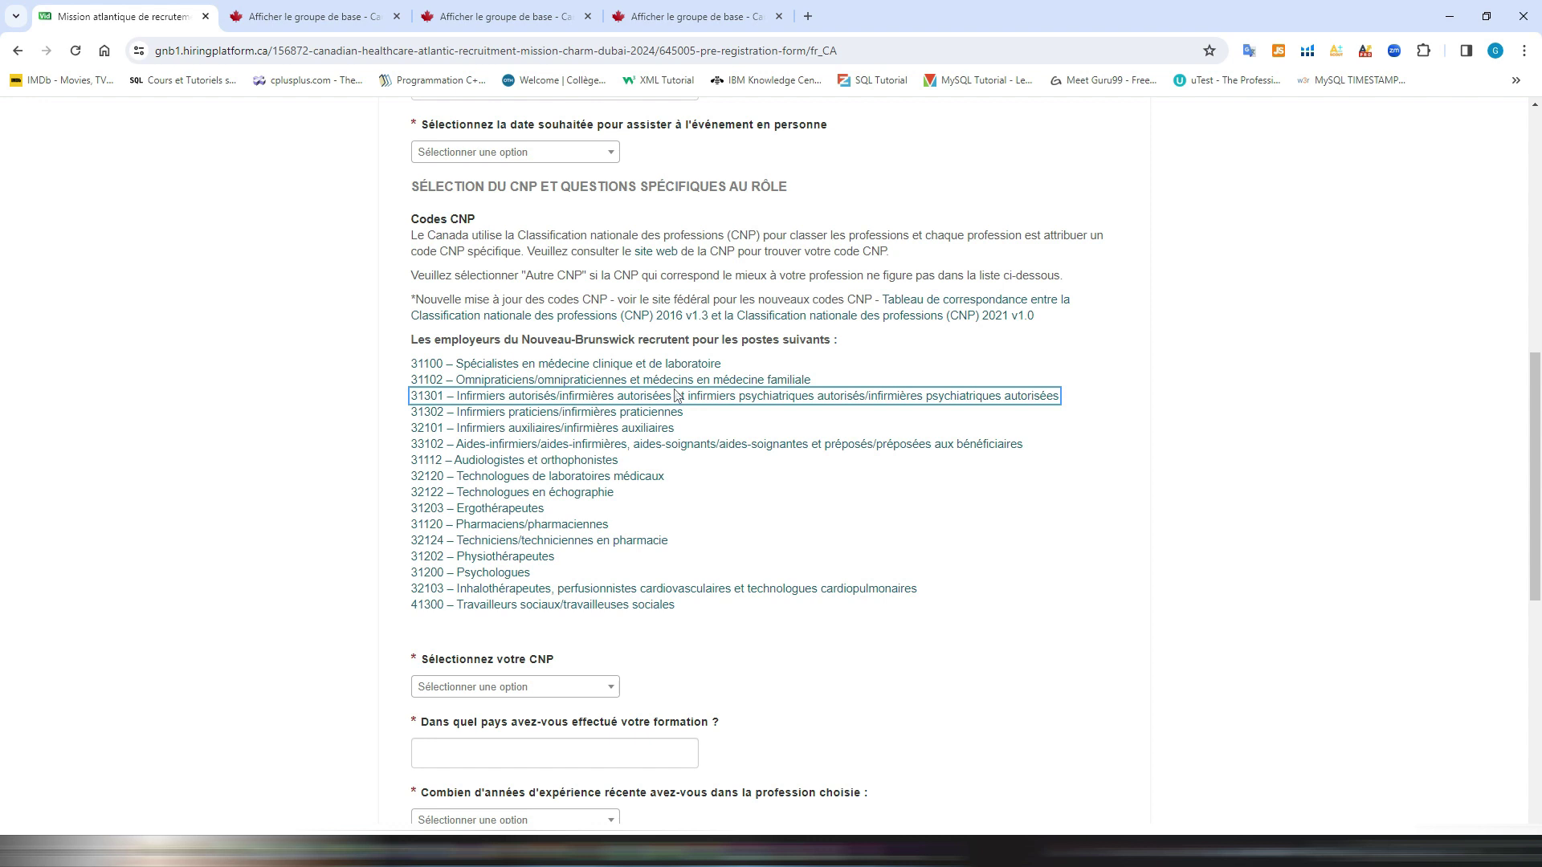
Step: Examine the example job titles and main duties in the 31100 clinical and laboratory medicine specialists profile
left_click(347, 21)
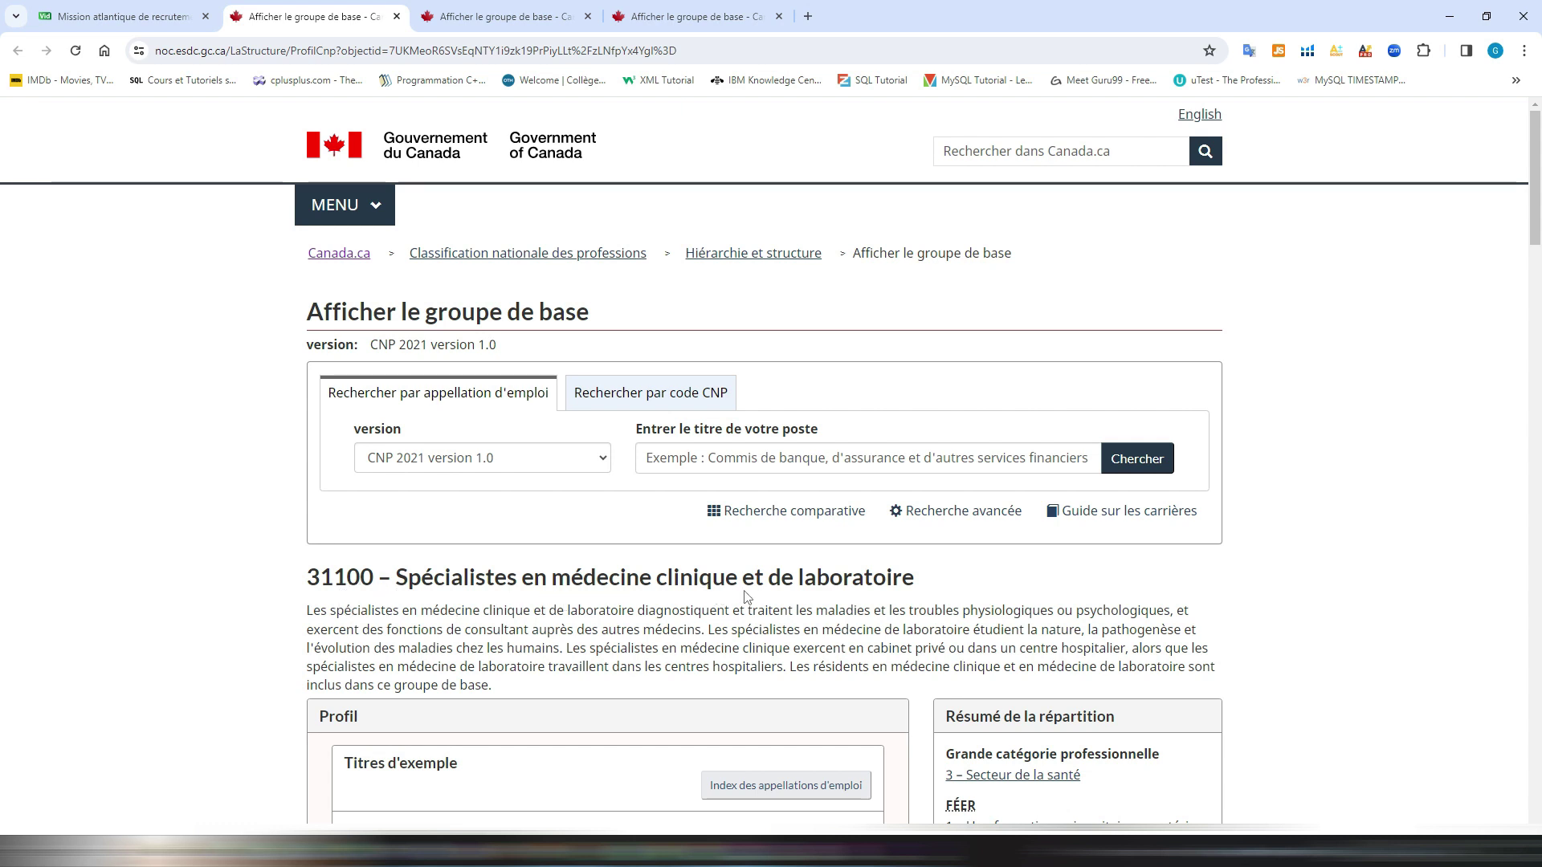
scroll(954, 604, "down", 4)
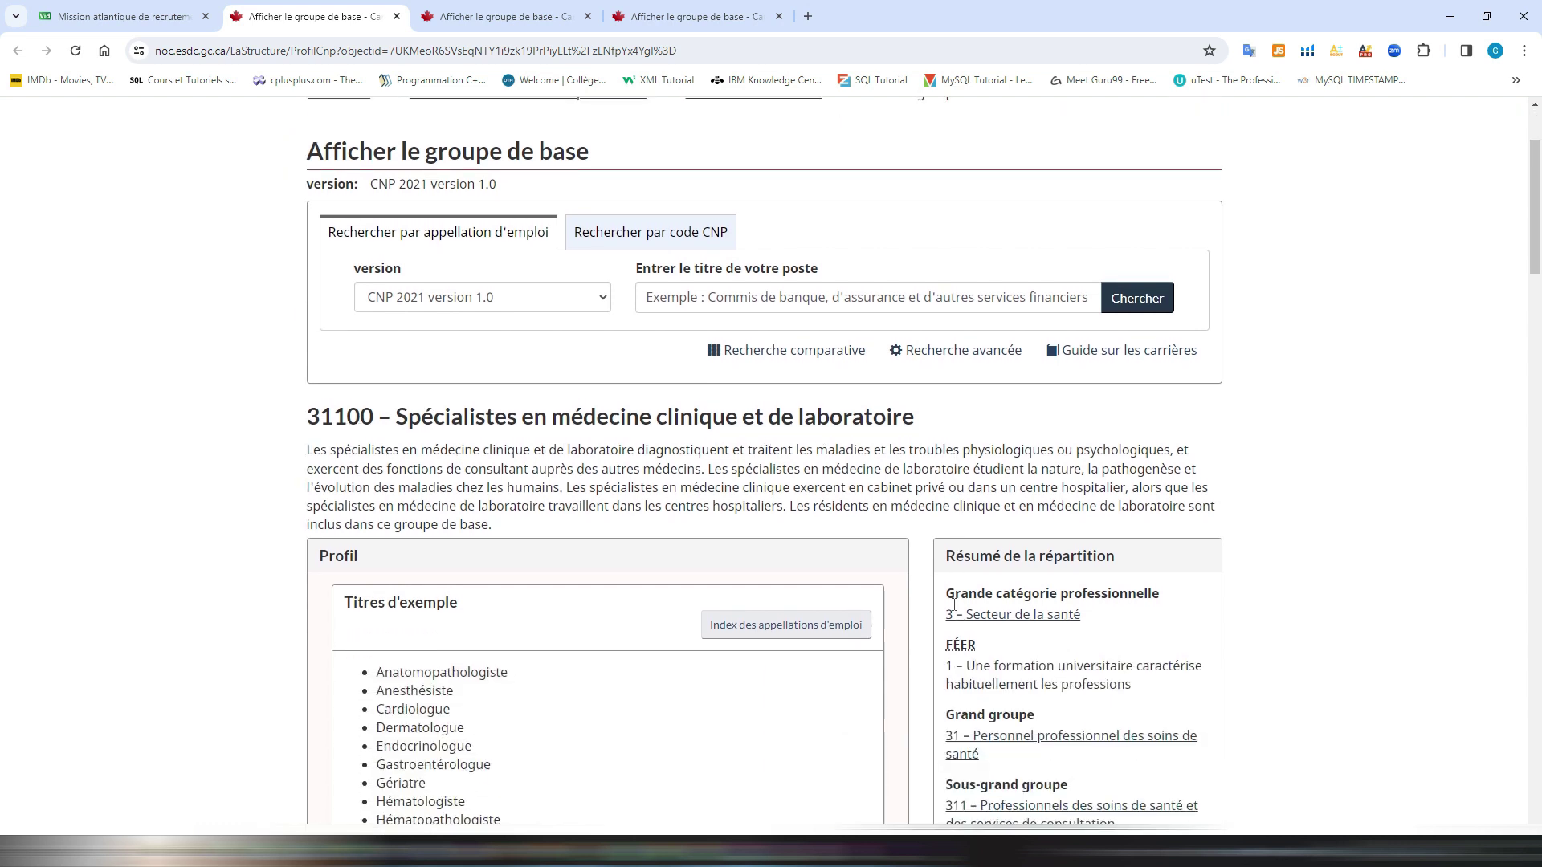
scroll(738, 591, "down", 1)
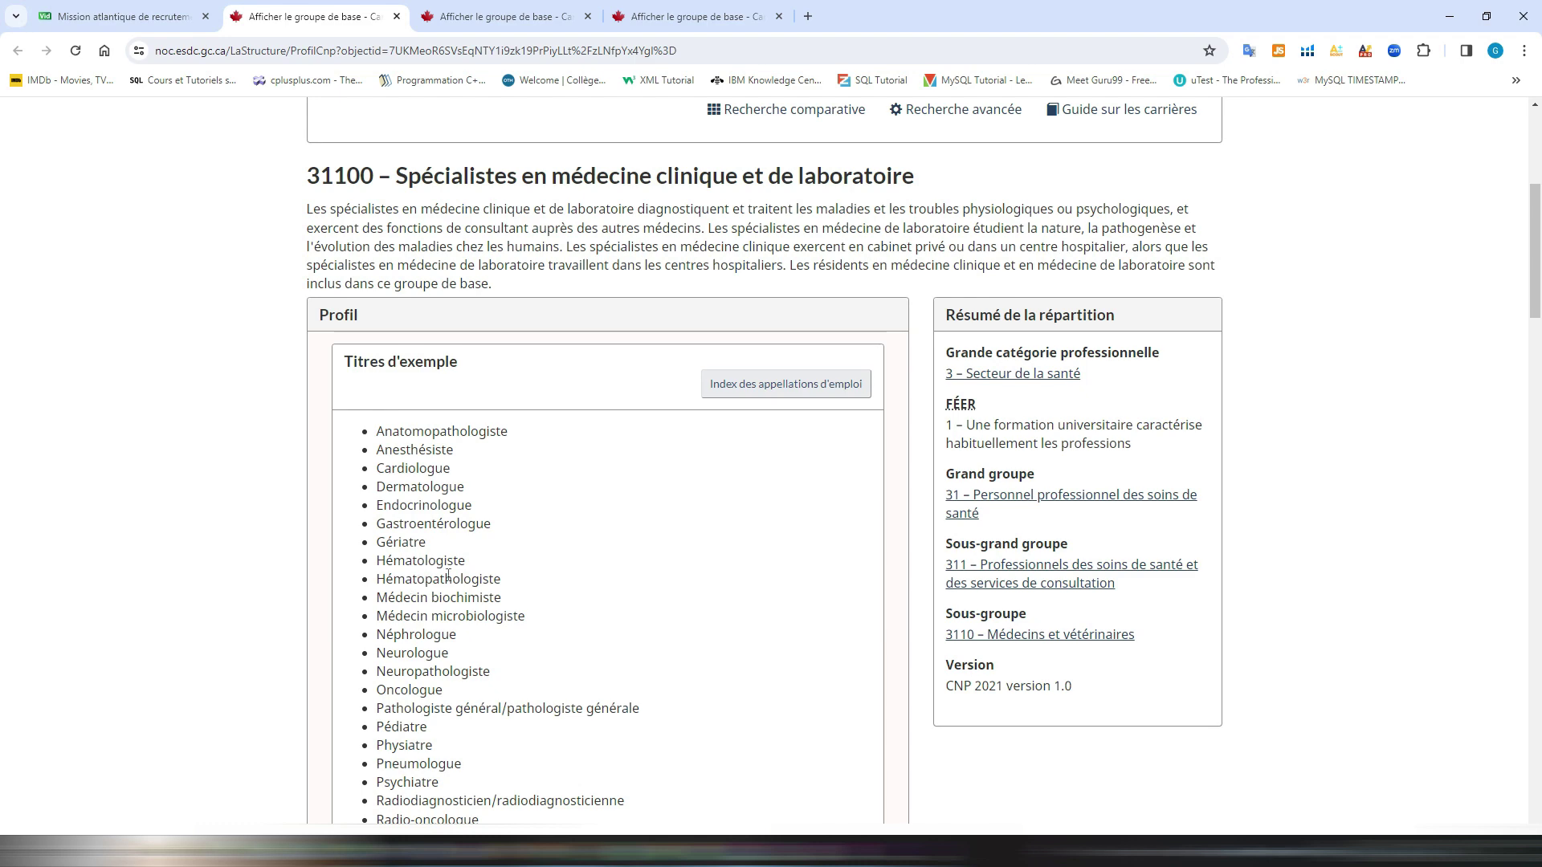
scroll(476, 572, "down", 5)
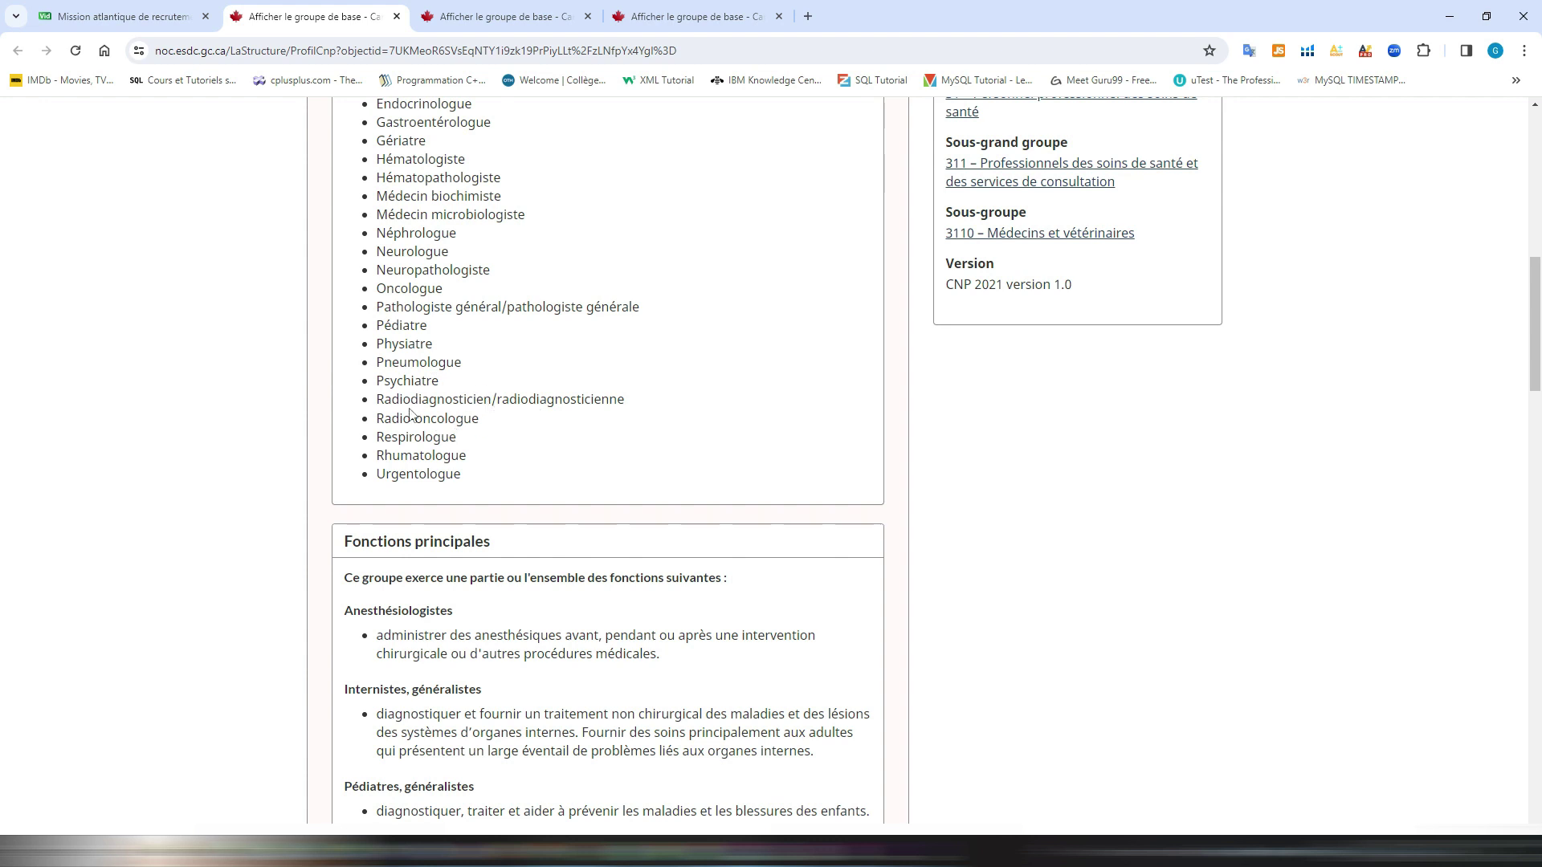
scroll(409, 416, "up", 2)
scroll(410, 415, "up", 4)
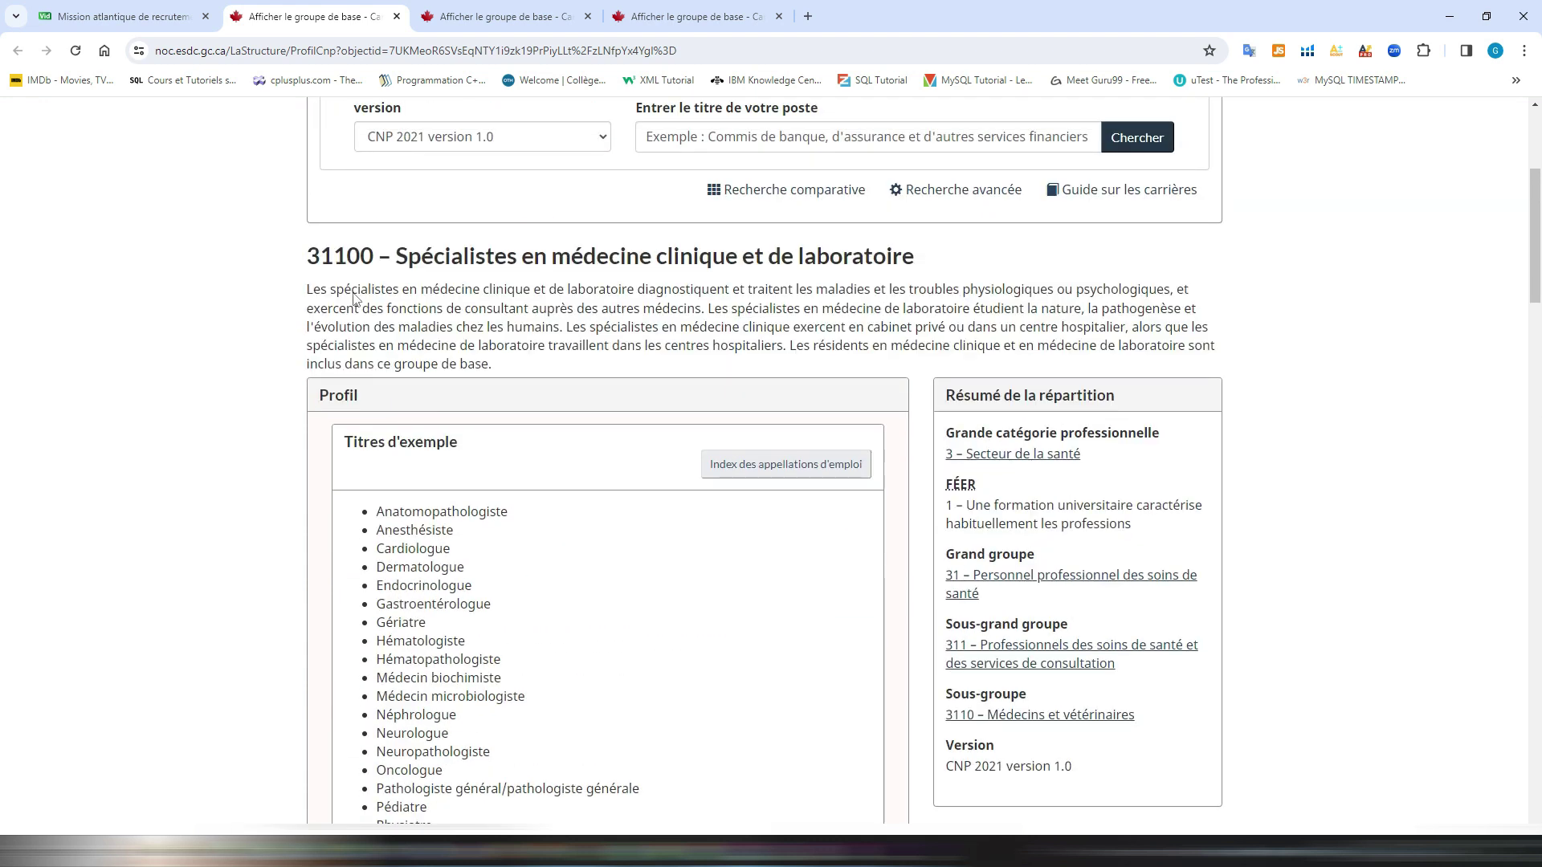
scroll(452, 486, "down", 5)
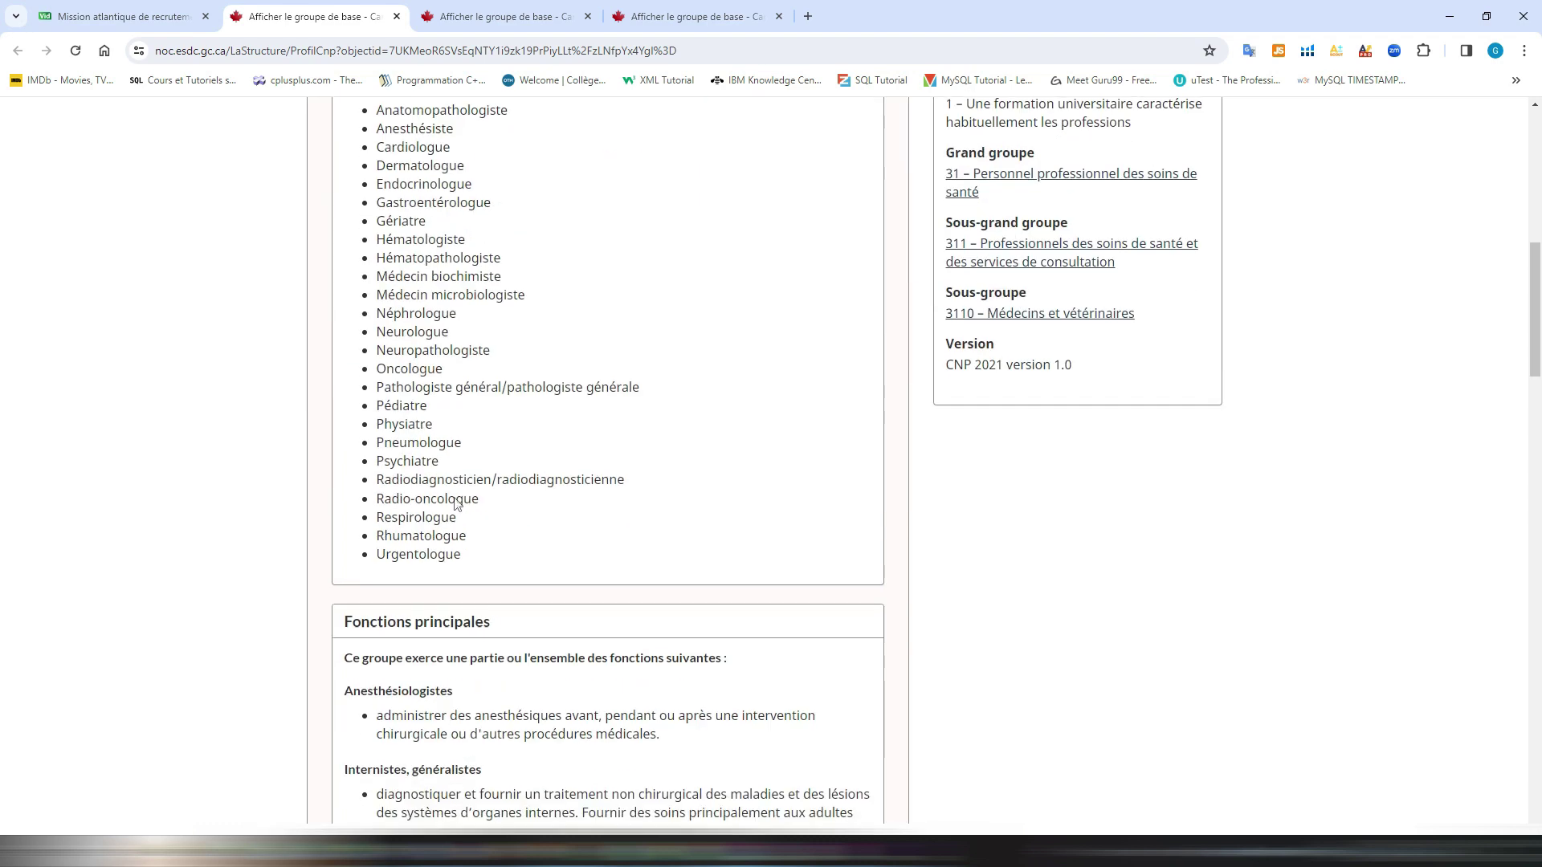
scroll(455, 498, "down", 1)
scroll(455, 503, "down", 8)
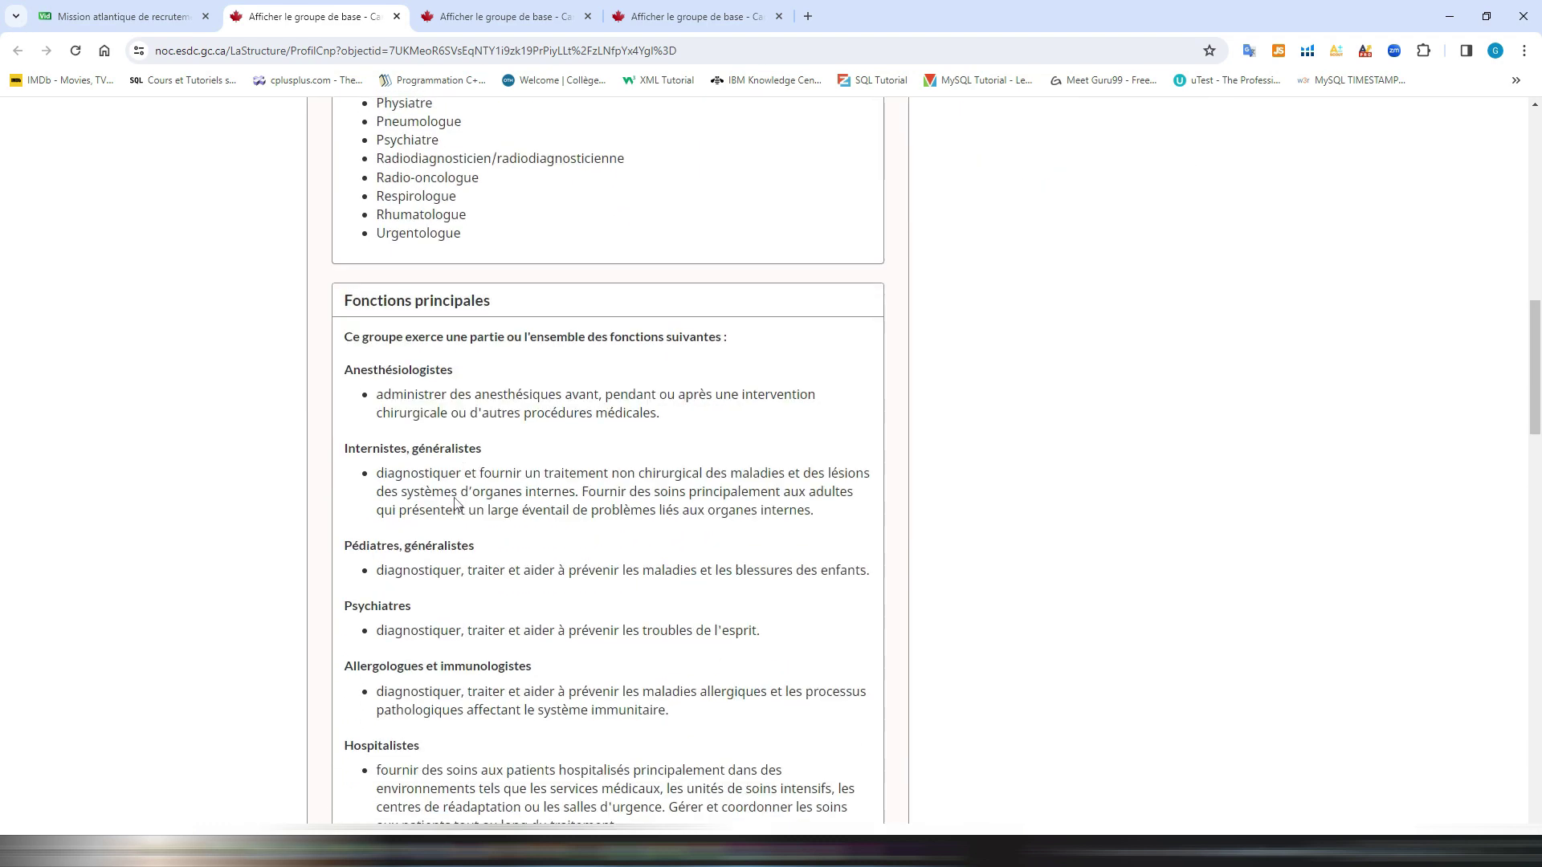
scroll(455, 499, "down", 4)
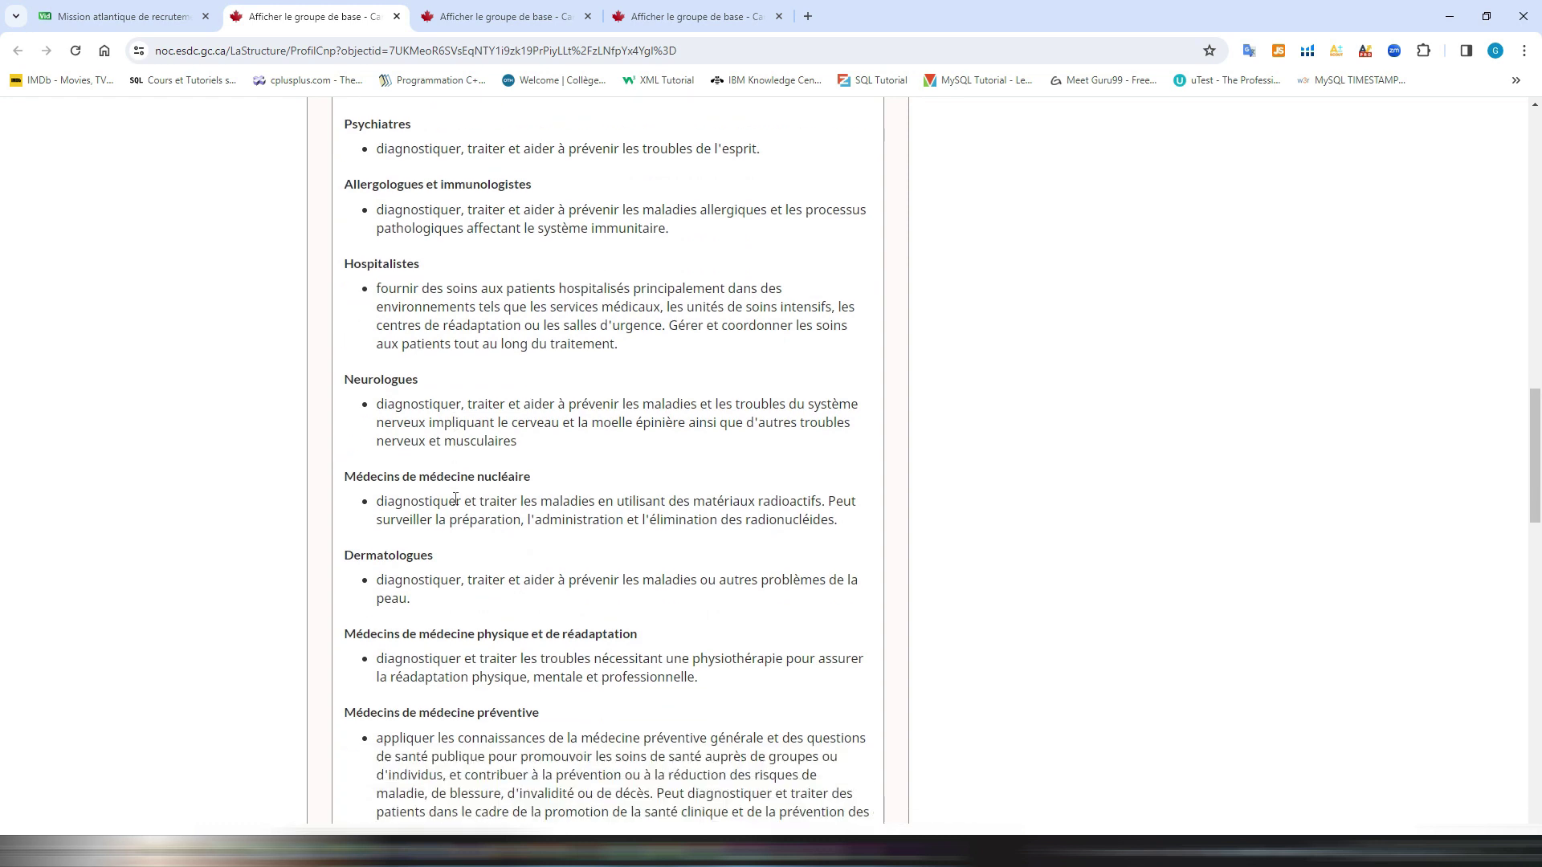
scroll(455, 498, "down", 1)
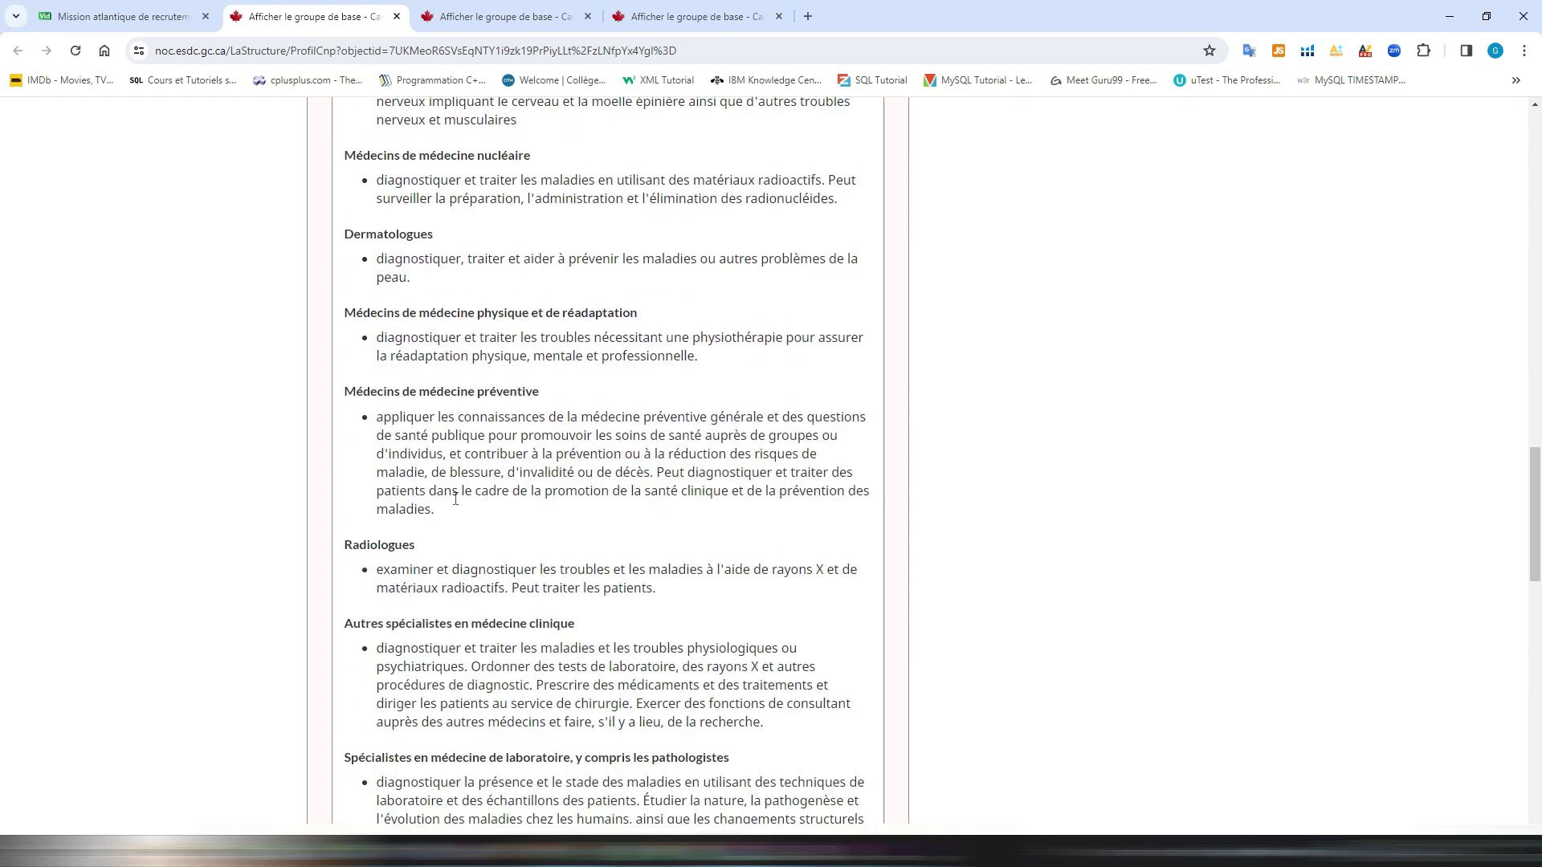
Step: Examine the job titles, duties and employment requirements in the 31102 general practitioners and family physicians profile
left_click(482, 21)
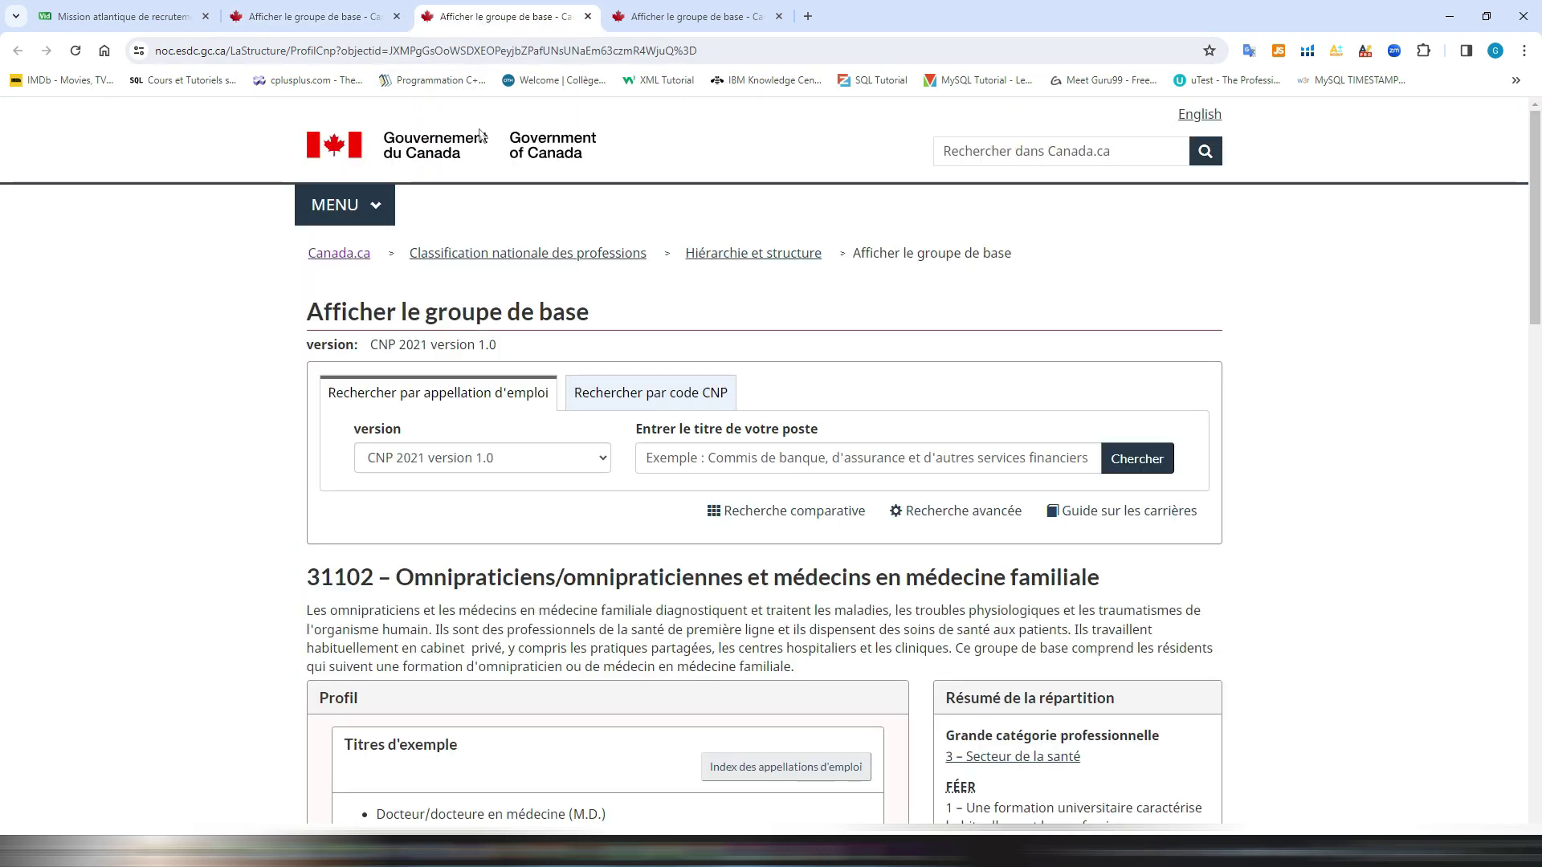
scroll(301, 539, "down", 1)
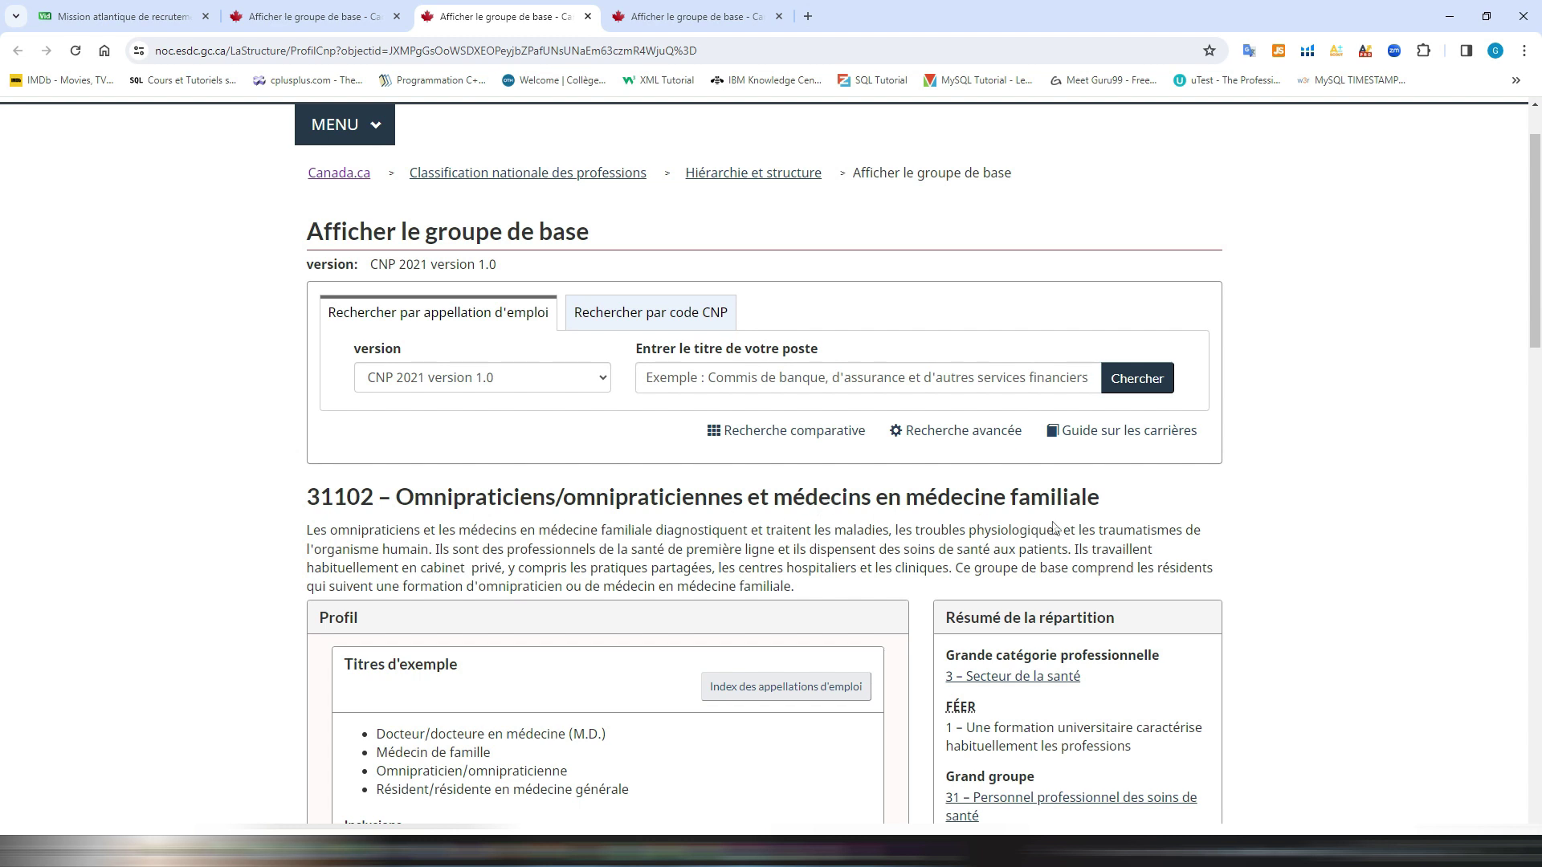
scroll(343, 639, "down", 1)
scroll(344, 639, "down", 2)
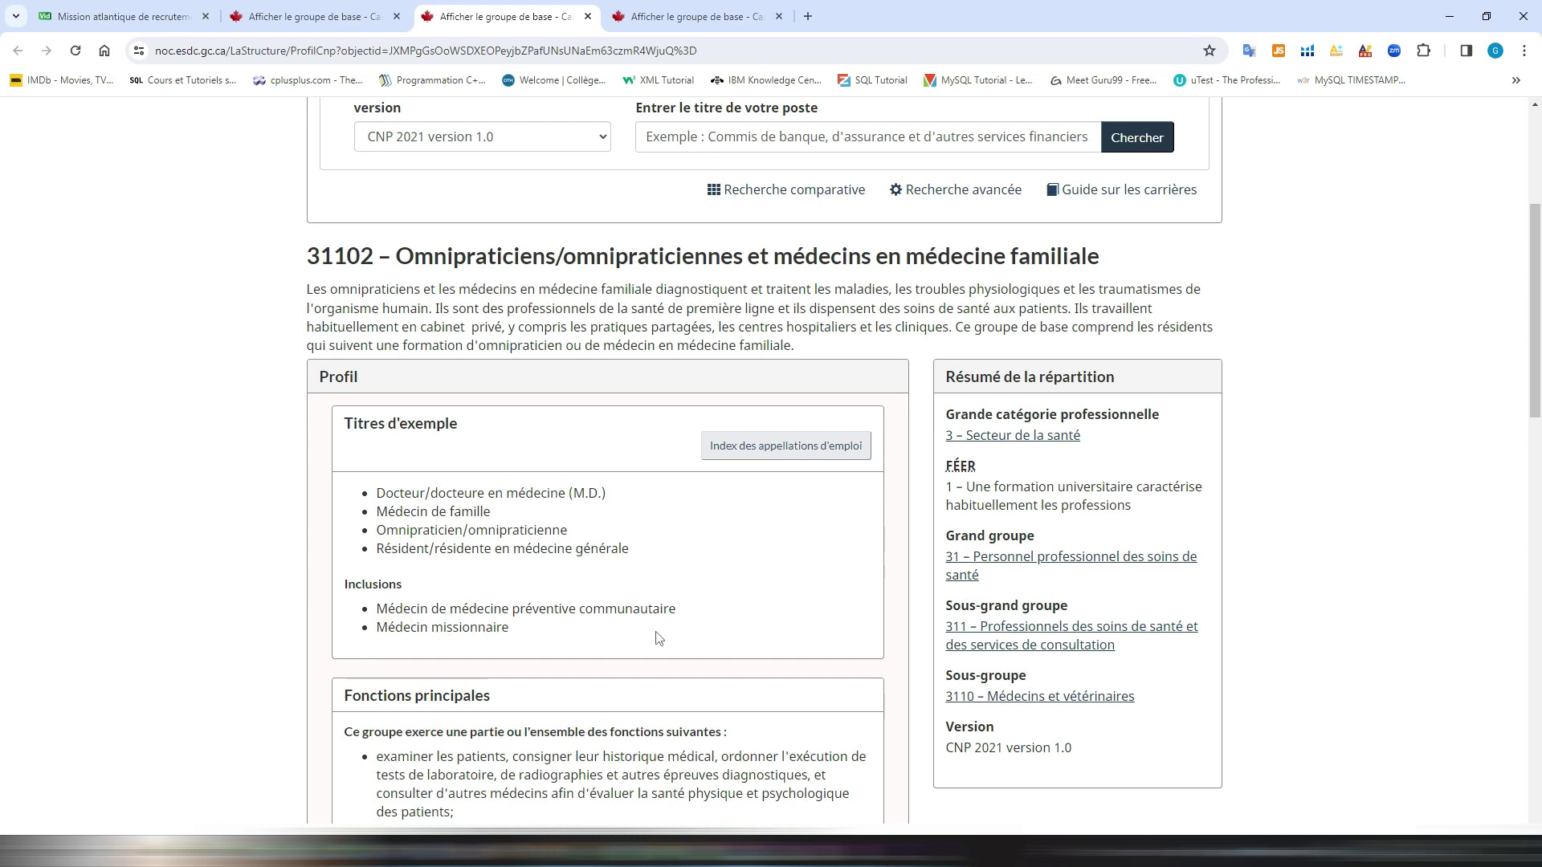
scroll(617, 602, "down", 7)
scroll(617, 603, "down", 9)
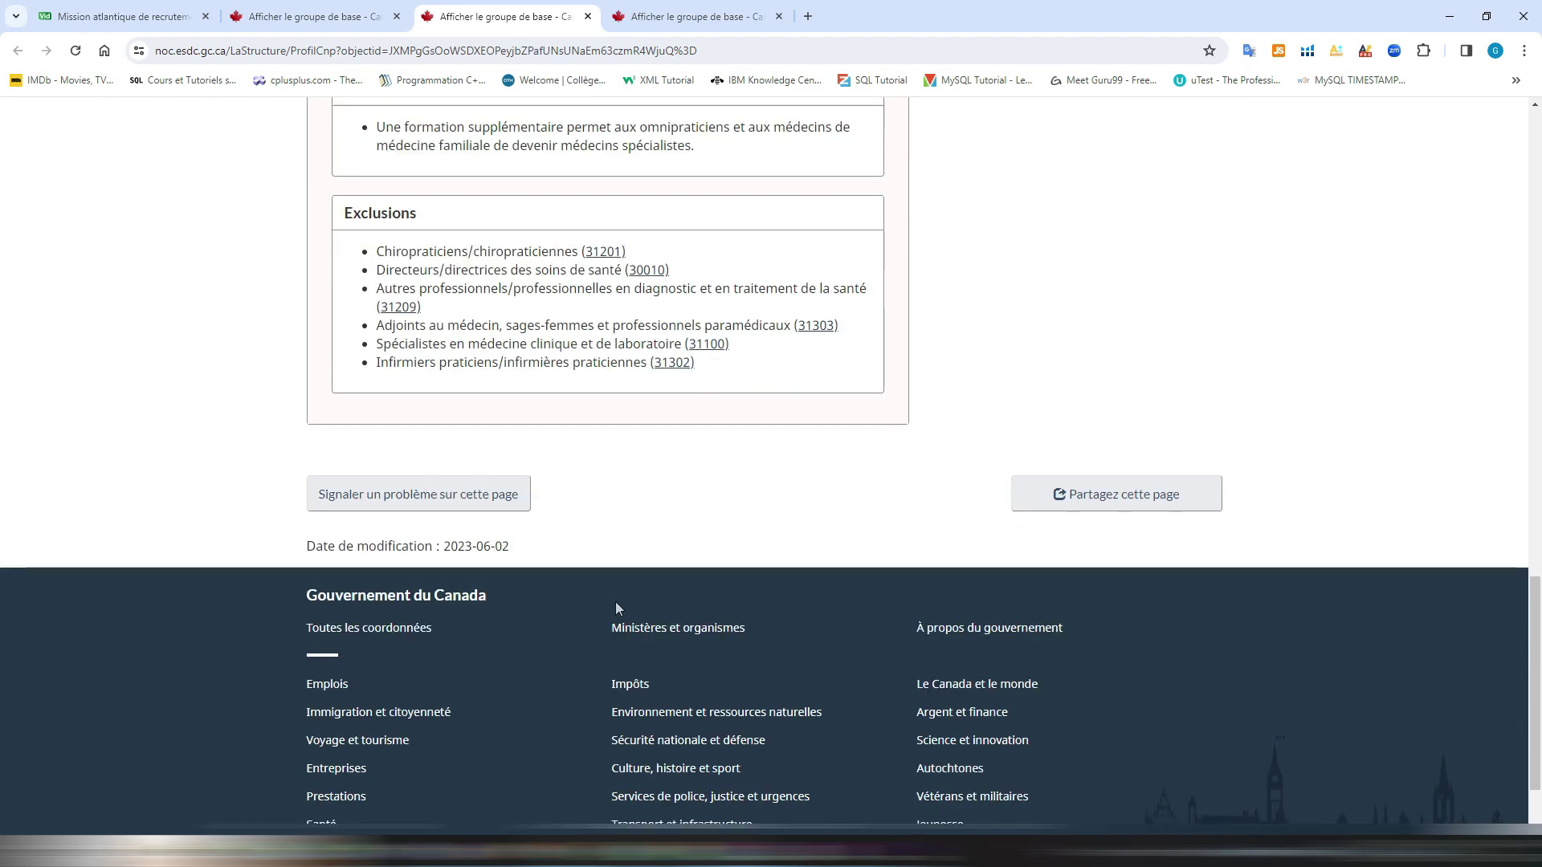
scroll(616, 602, "up", 7)
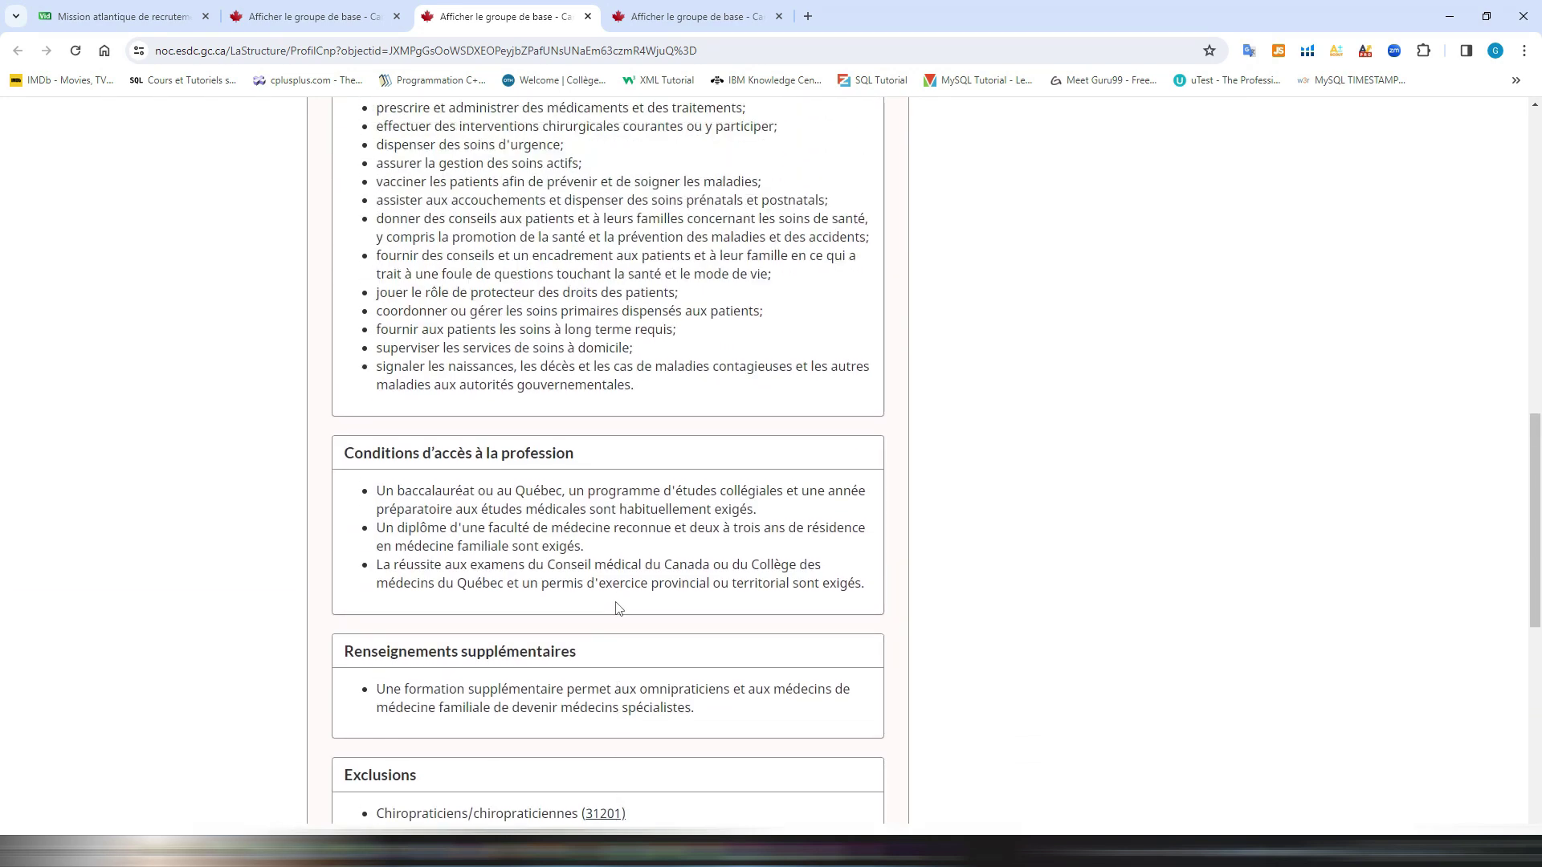
scroll(617, 602, "up", 6)
scroll(616, 602, "up", 4)
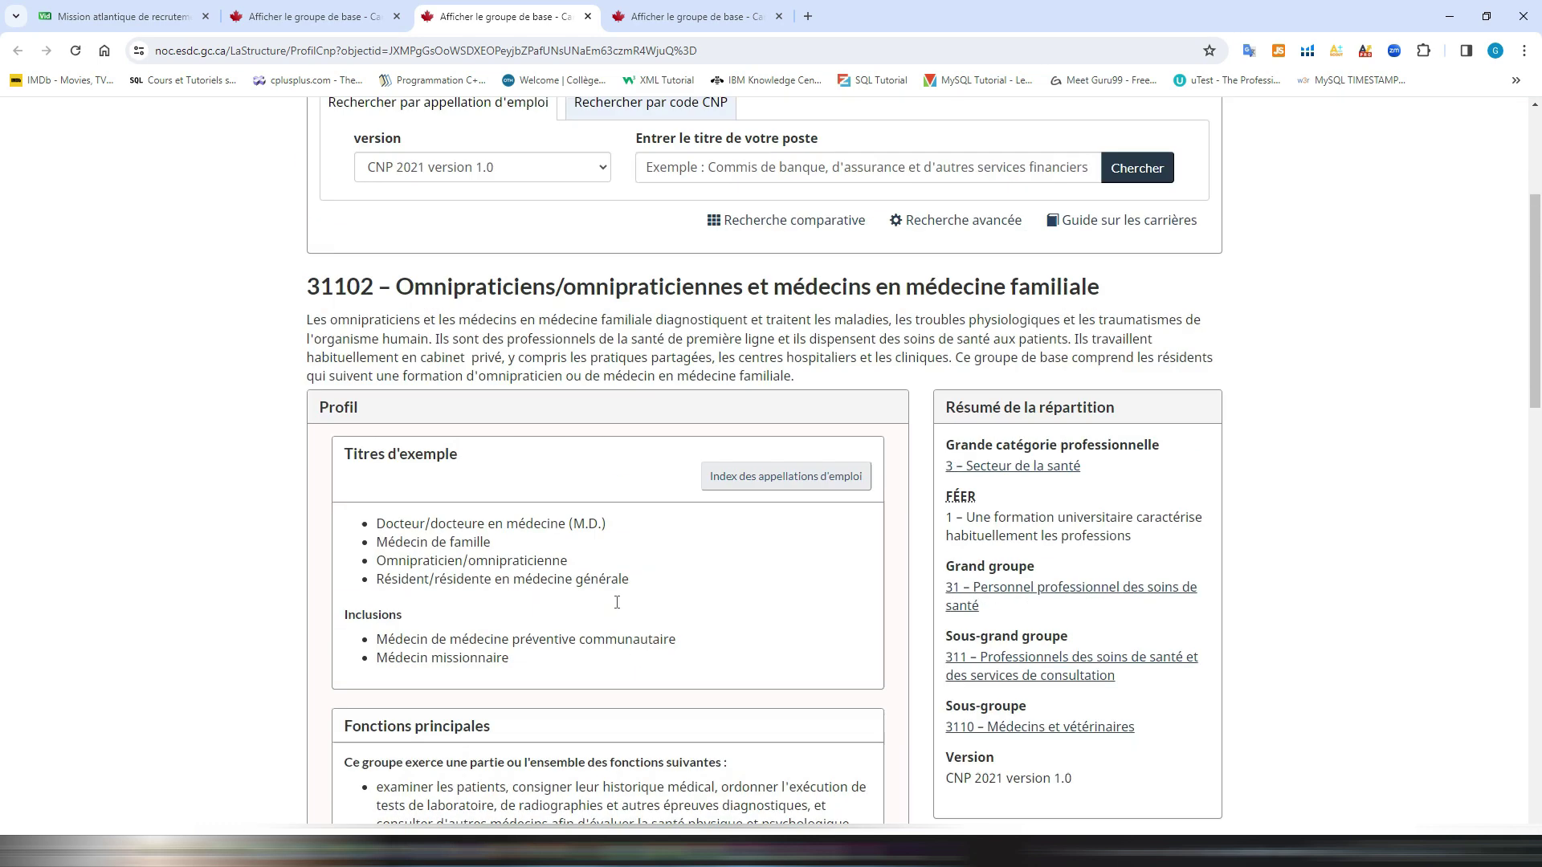
Step: View the example job titles in the 31301 registered nurses and registered psychiatric nurses profile
left_click(682, 18)
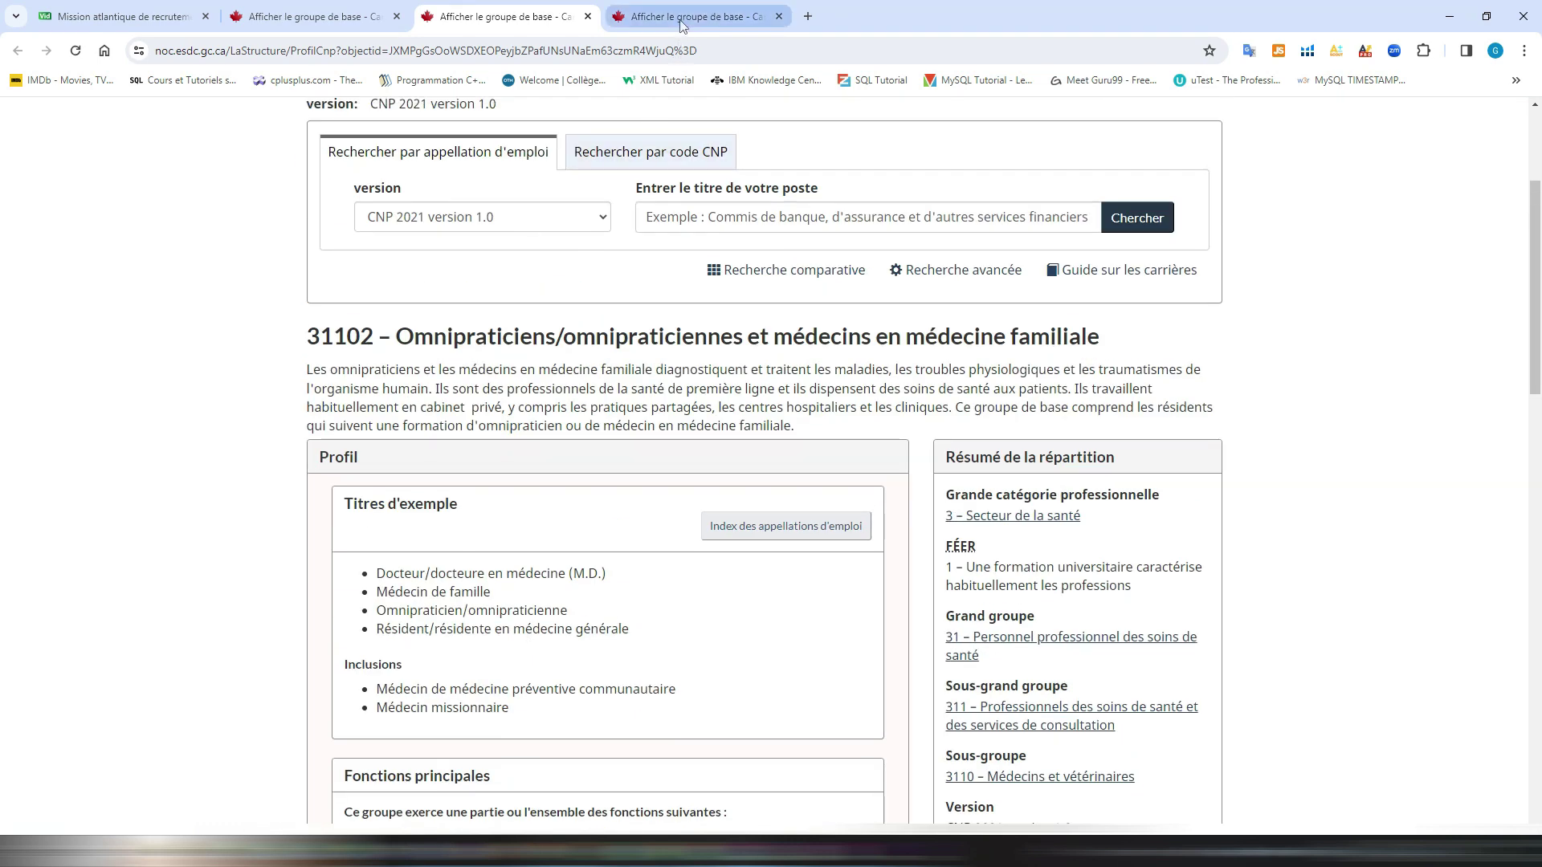
scroll(676, 430, "down", 2)
scroll(675, 430, "down", 5)
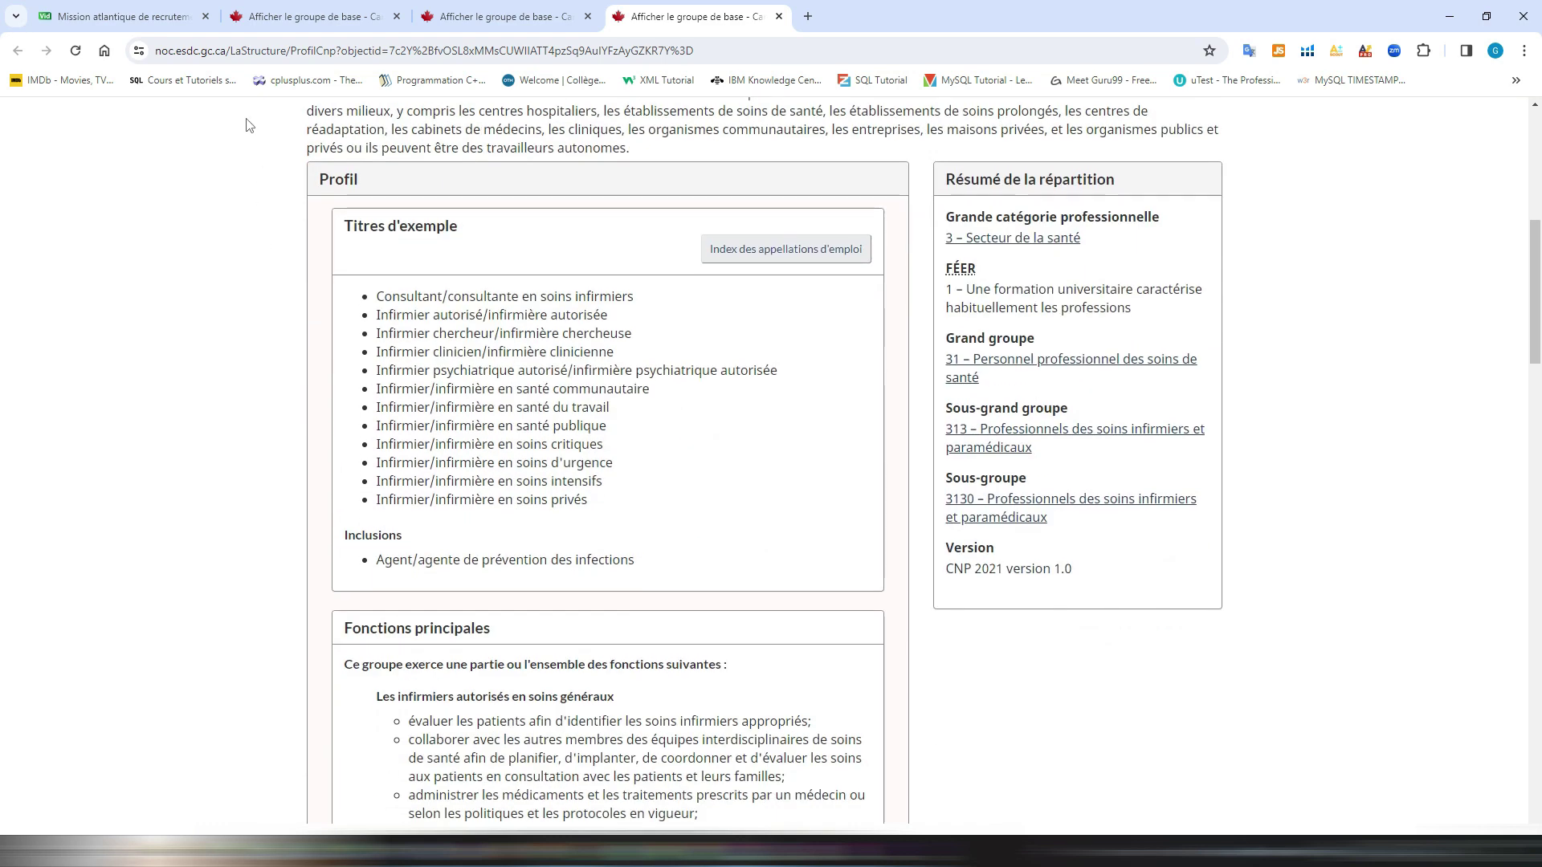
Step: Return to the registration form and open the choices for "Sélectionnez votre CNP" below the recruited occupations
left_click(132, 16)
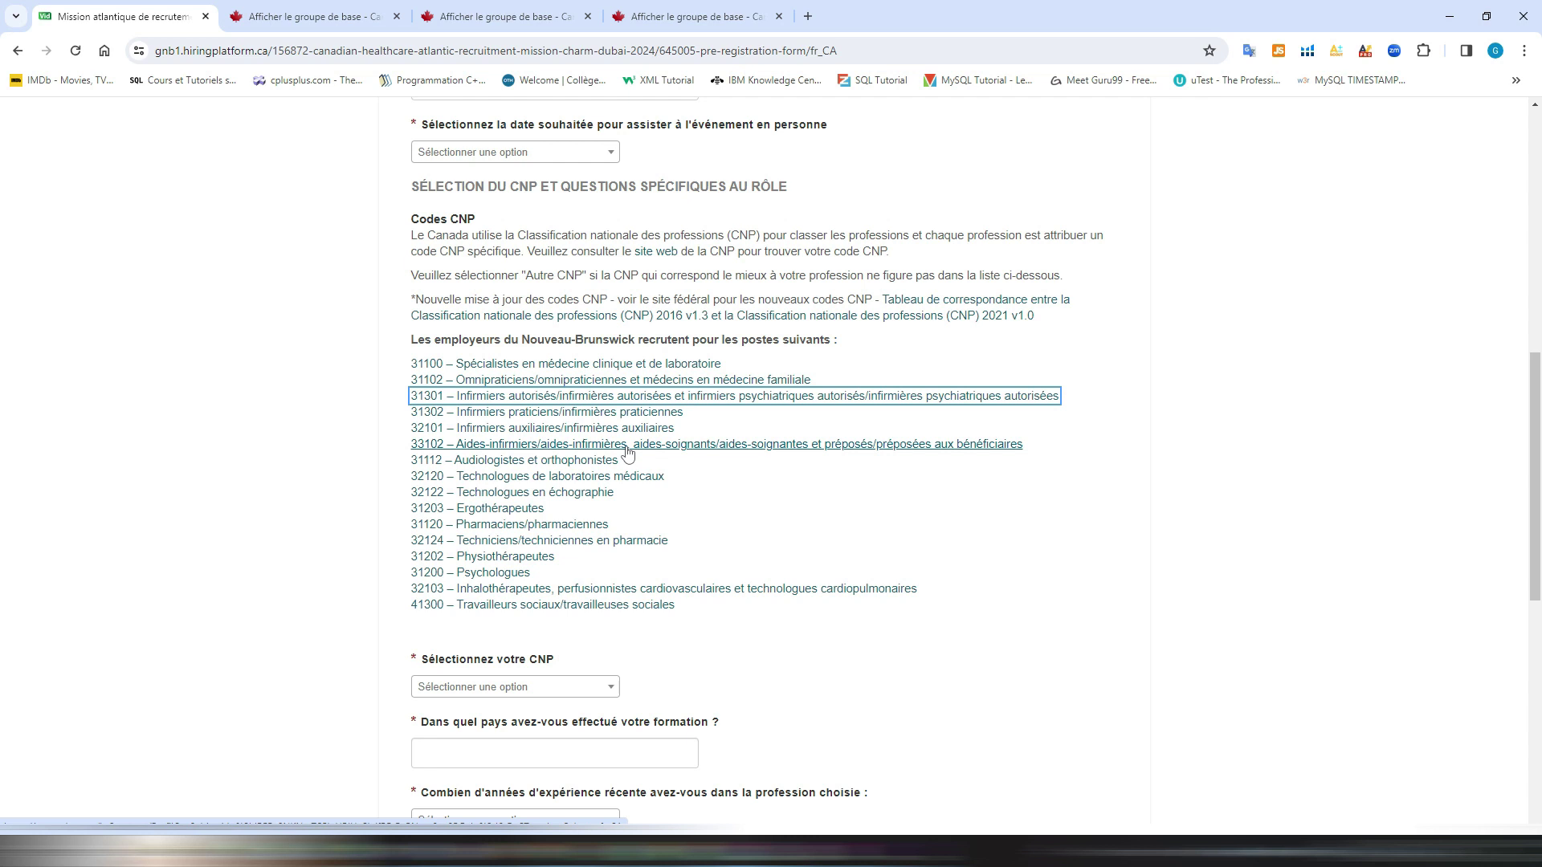
scroll(627, 453, "down", 1)
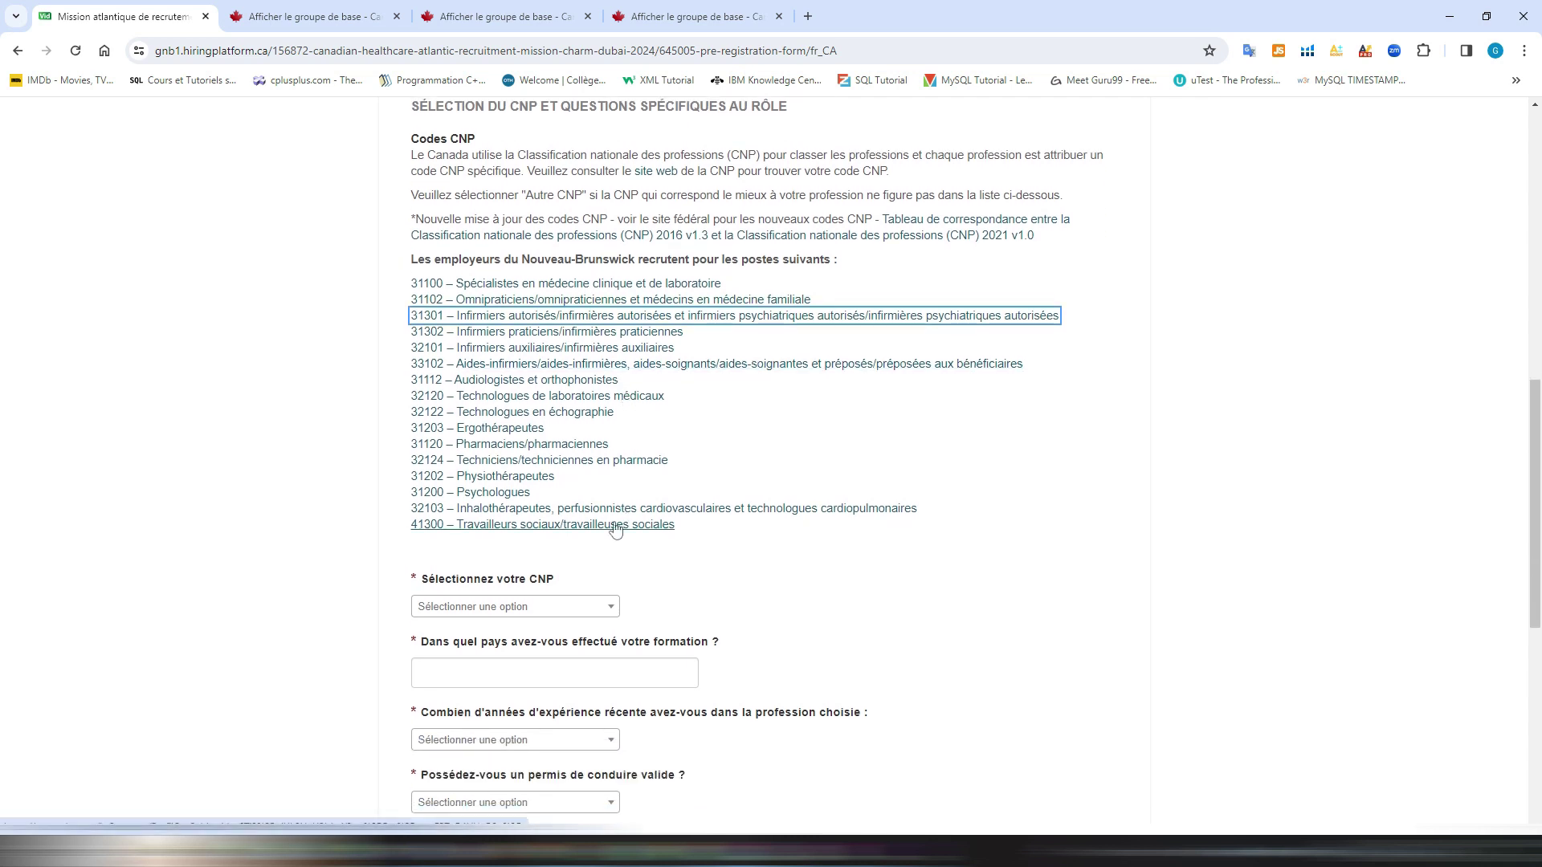
scroll(618, 518, "down", 2)
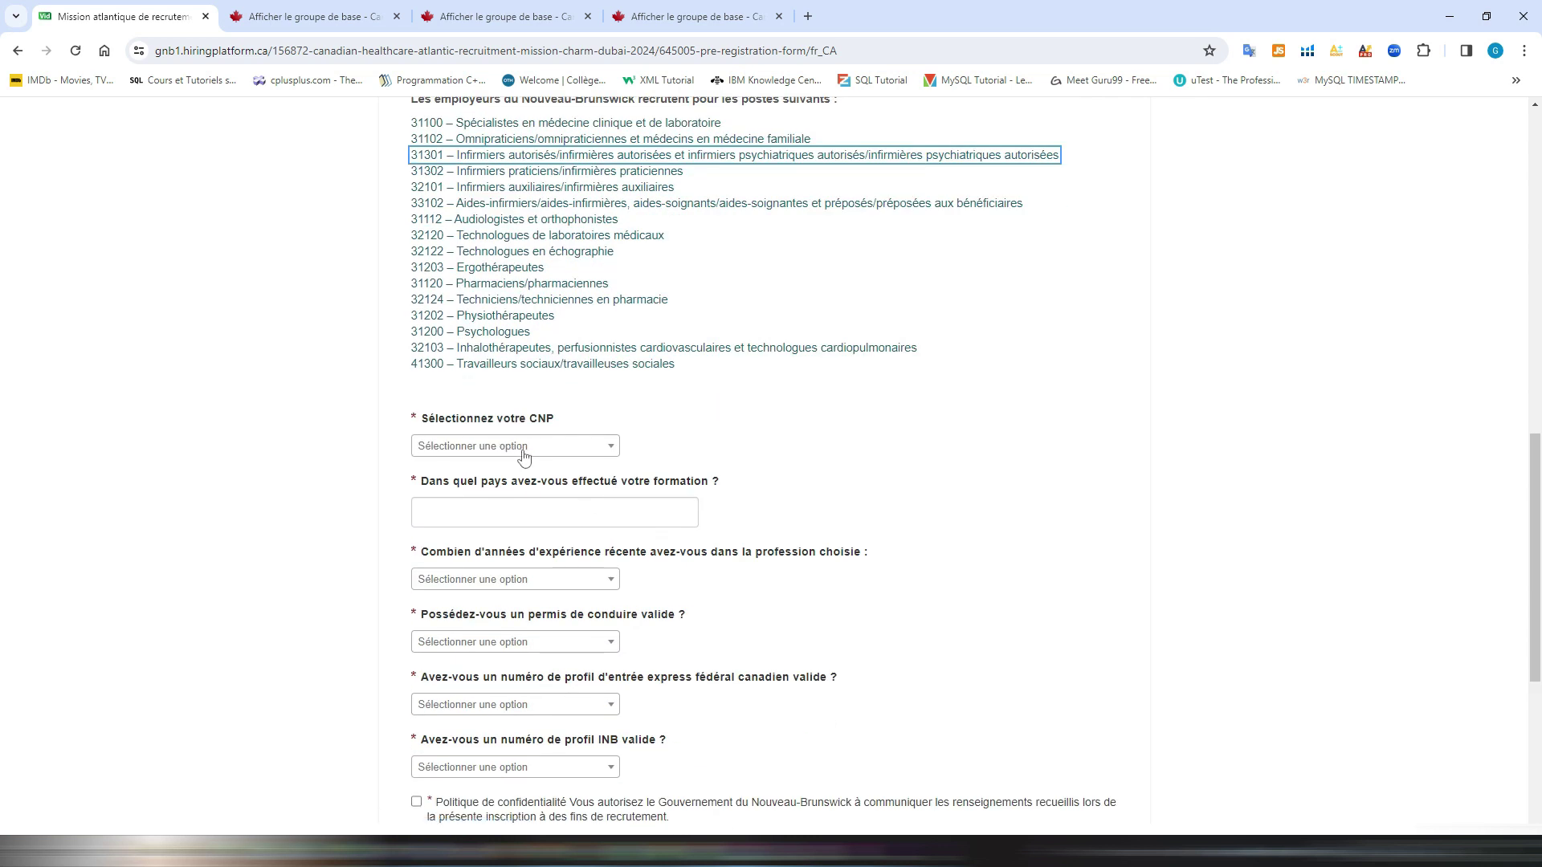
left_click(610, 460)
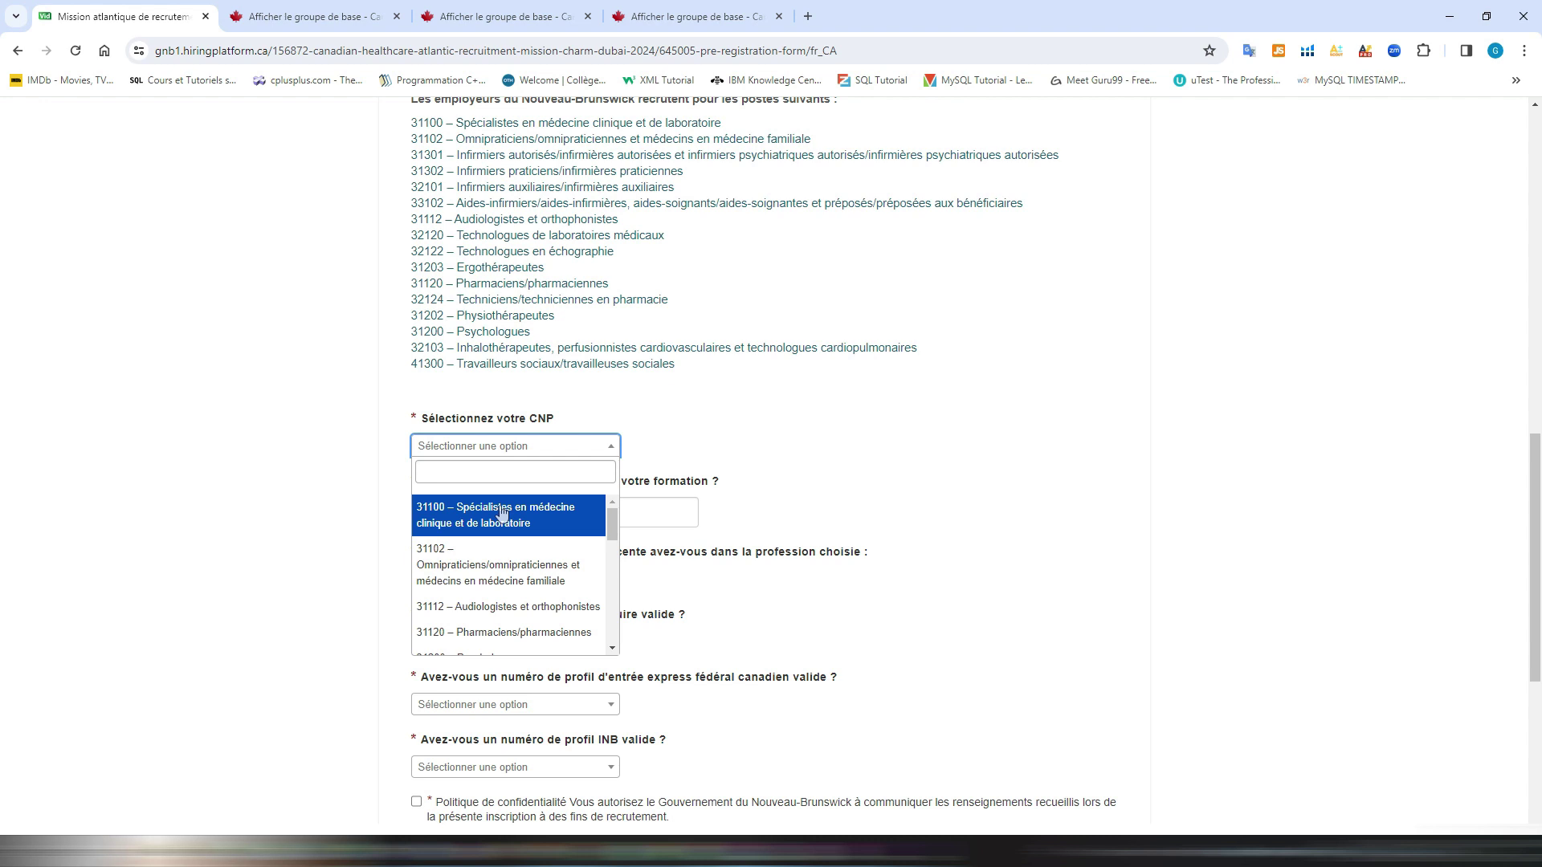
Step: Examine the full list of CNP choices, the remaining eligibility questions and the privacy policy section of the registration form
left_click(1437, 652)
scroll(1438, 652, "up", 1)
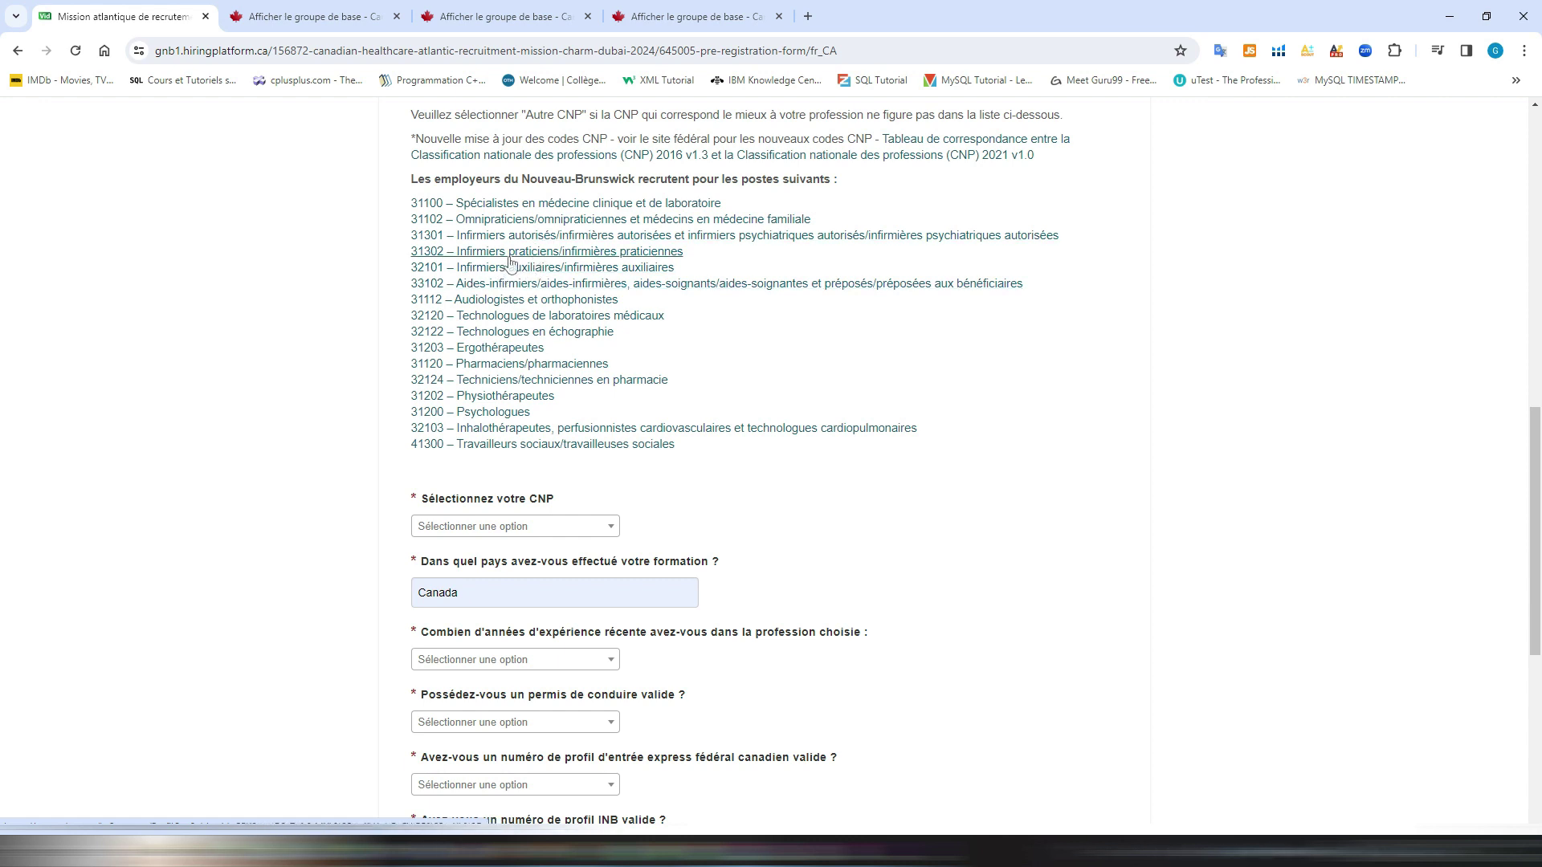
left_click(548, 529)
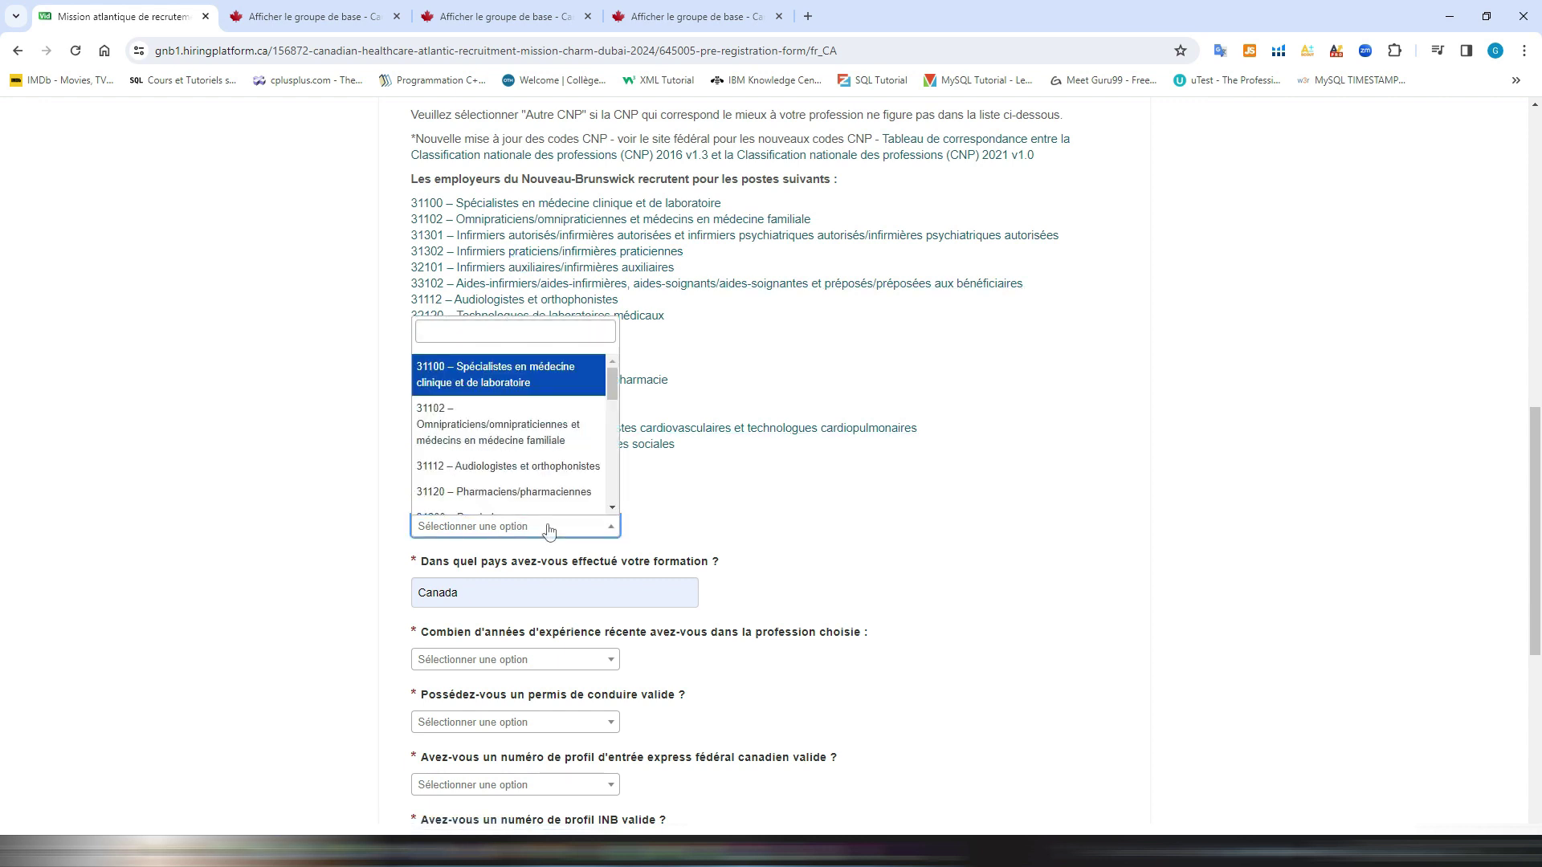
scroll(470, 405, "down", 5)
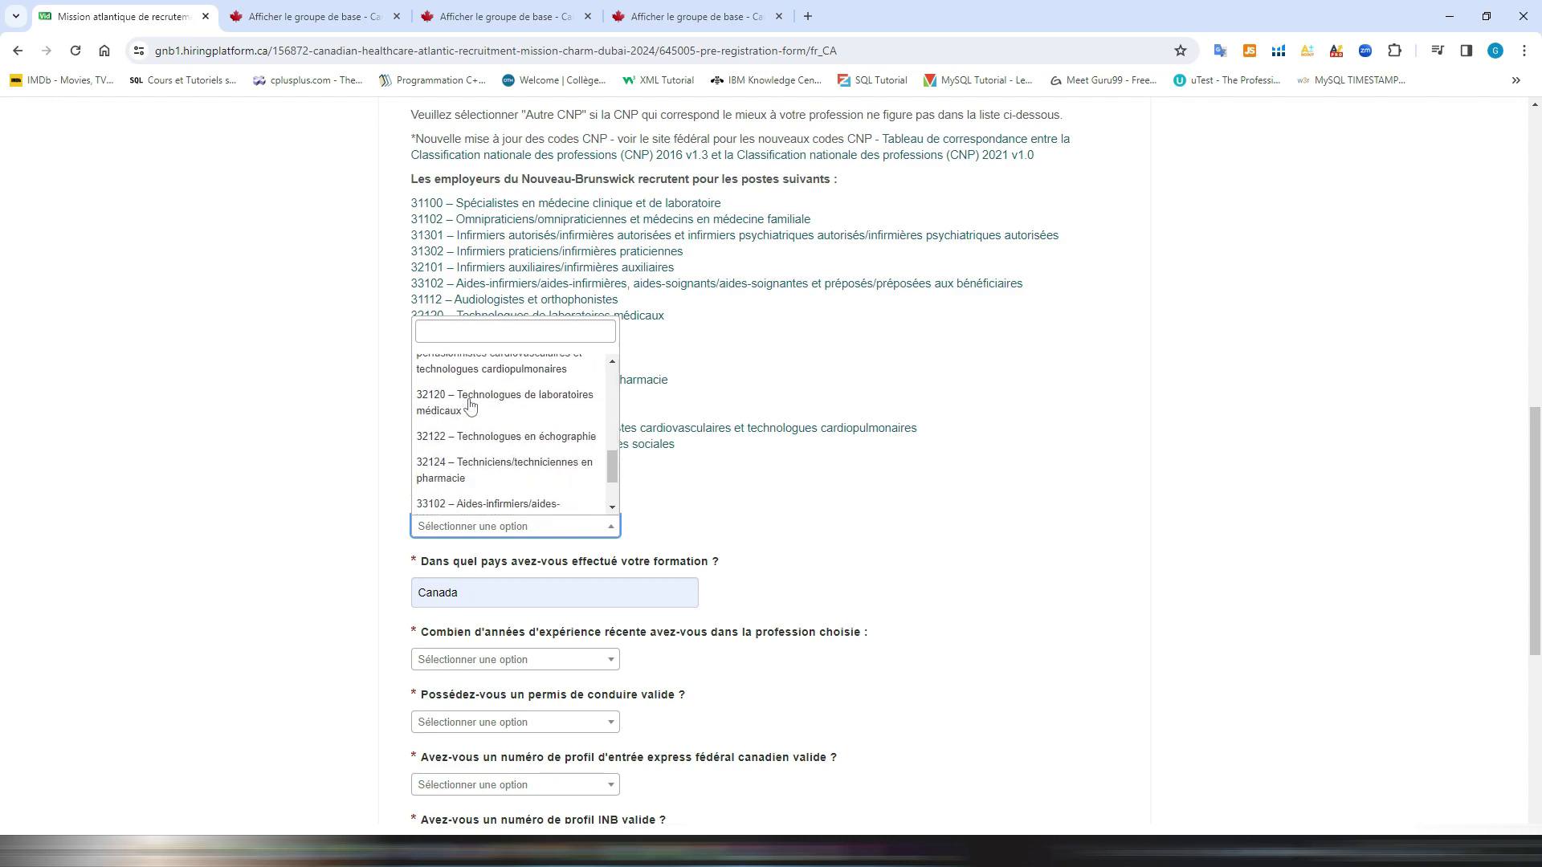
scroll(470, 405, "down", 2)
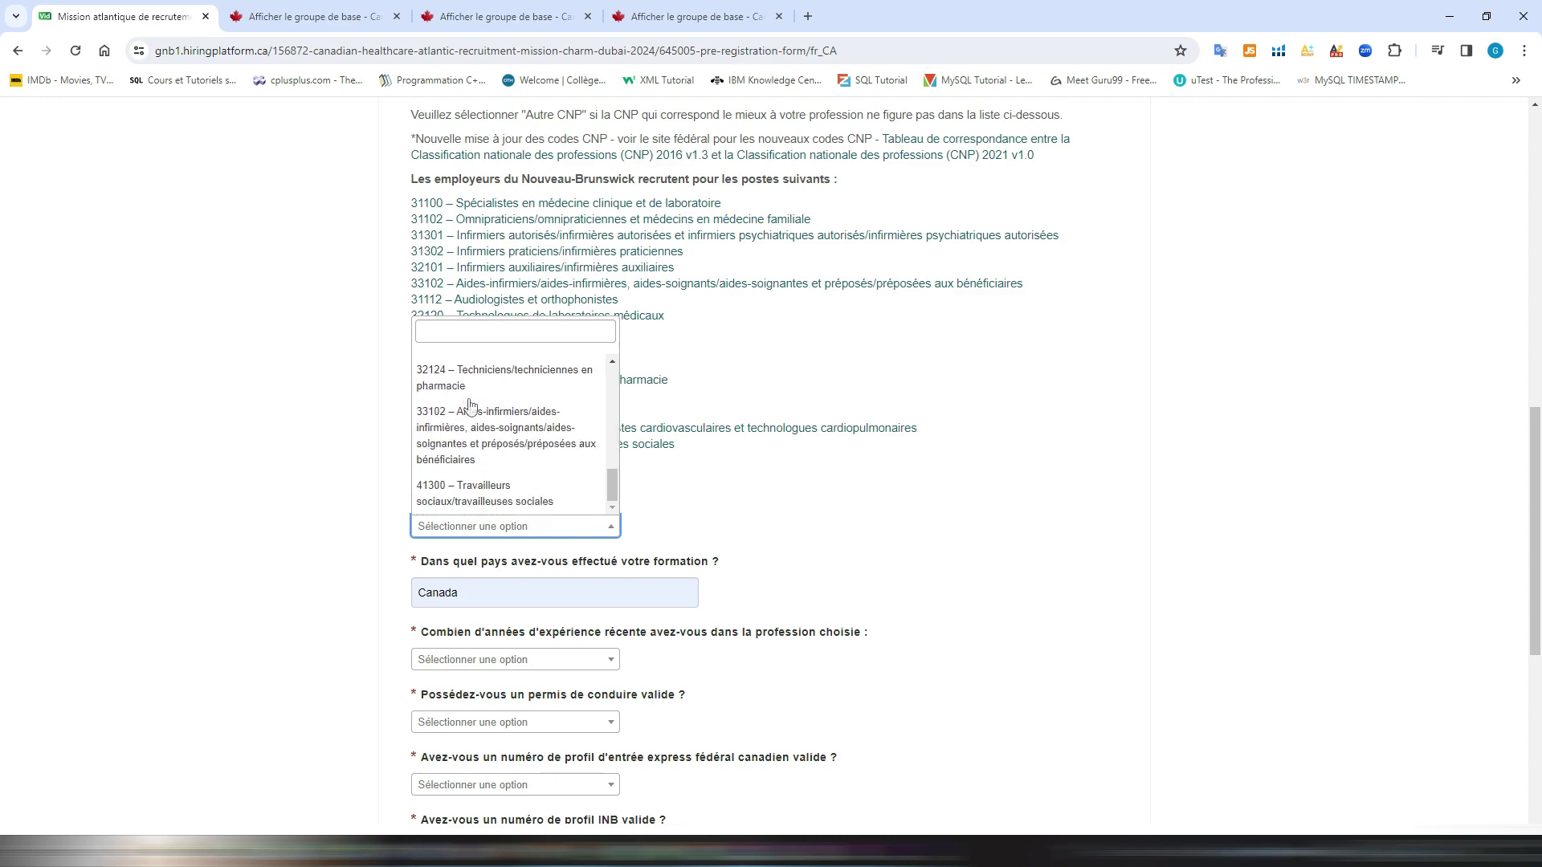
left_click(1125, 472)
scroll(491, 562, "down", 6)
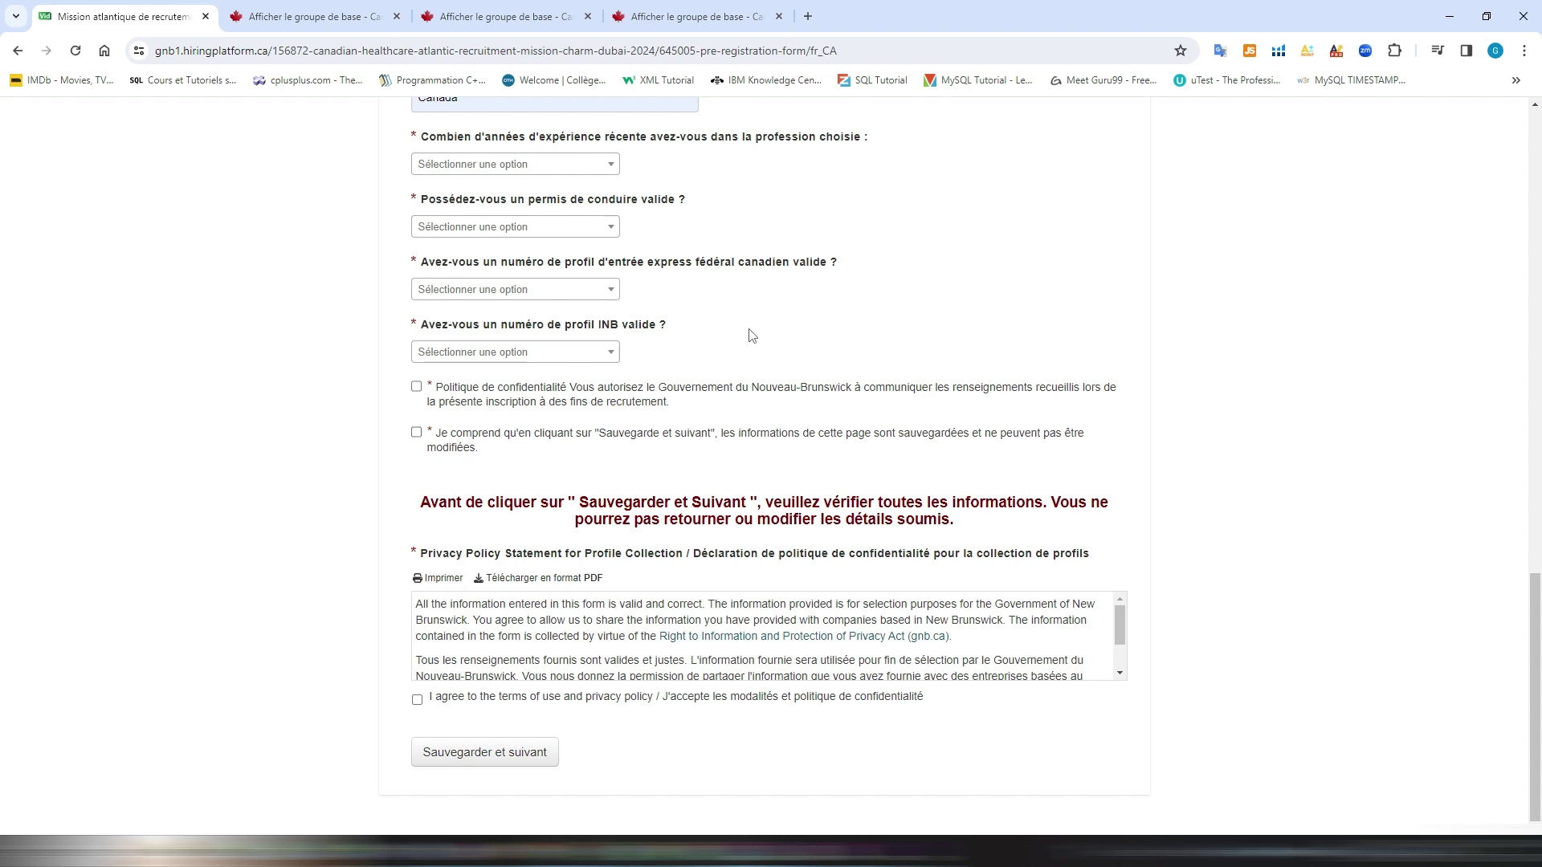
scroll(769, 347, "up", 3)
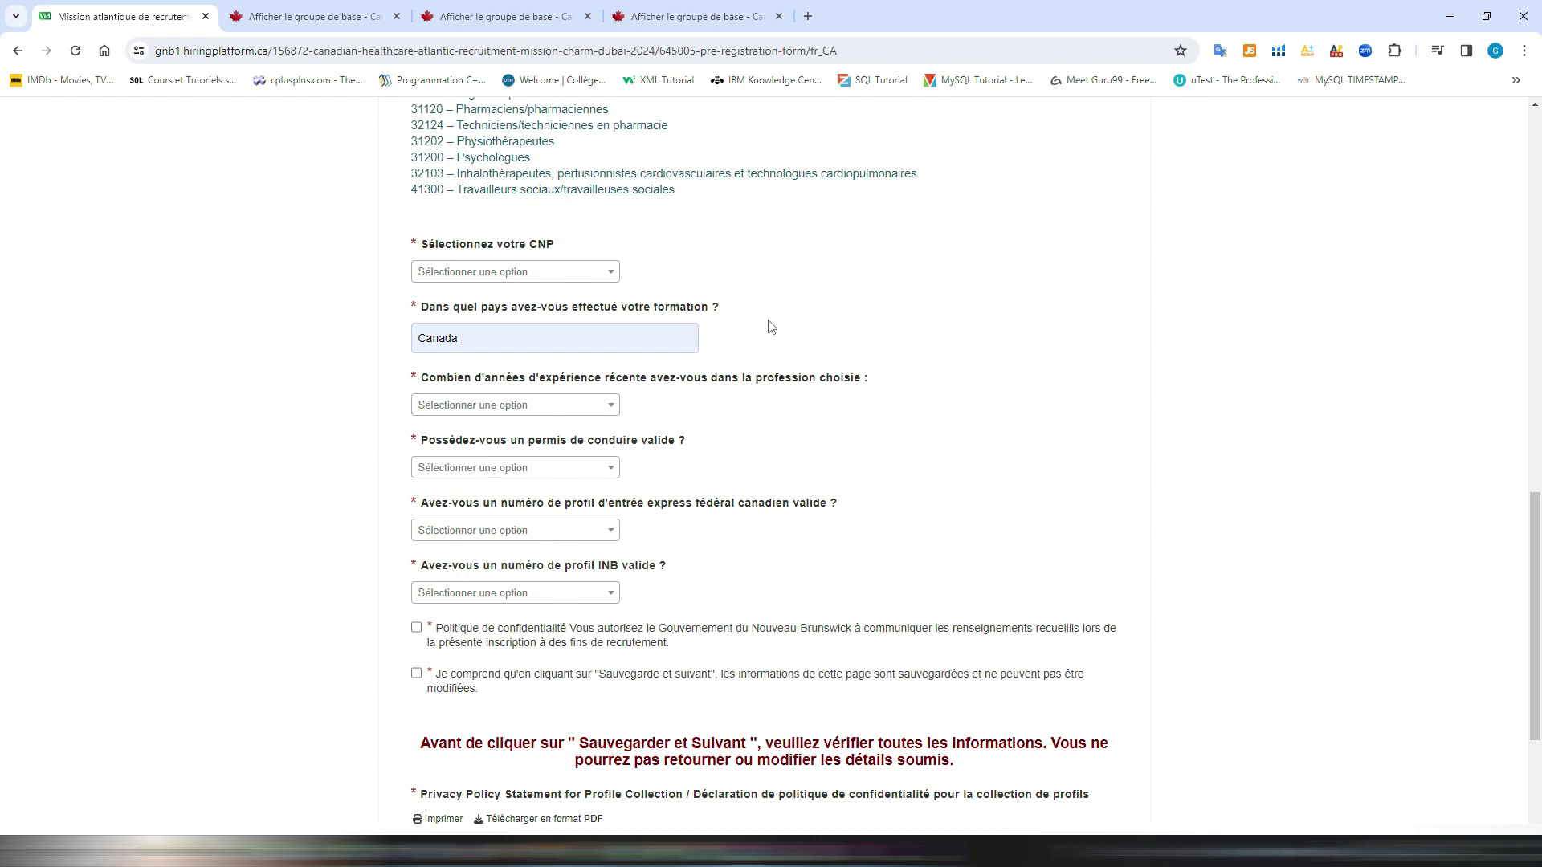
Step: Choose 08 février 2024 as the preferred date for attending the event in person
scroll(774, 321, "up", 8)
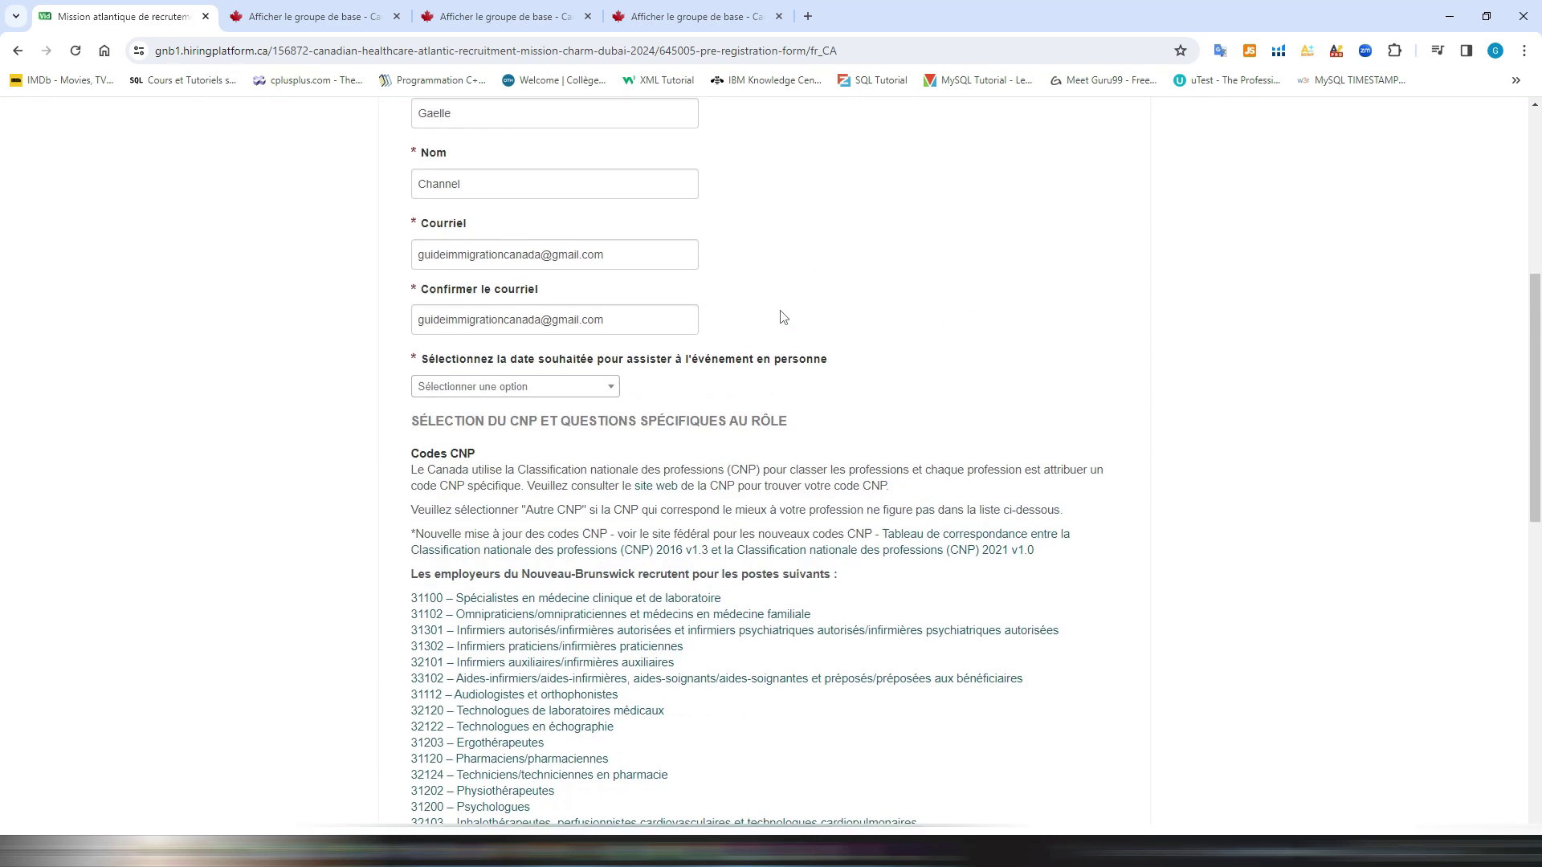
scroll(783, 317, "up", 4)
scroll(782, 318, "down", 2)
scroll(786, 309, "down", 3)
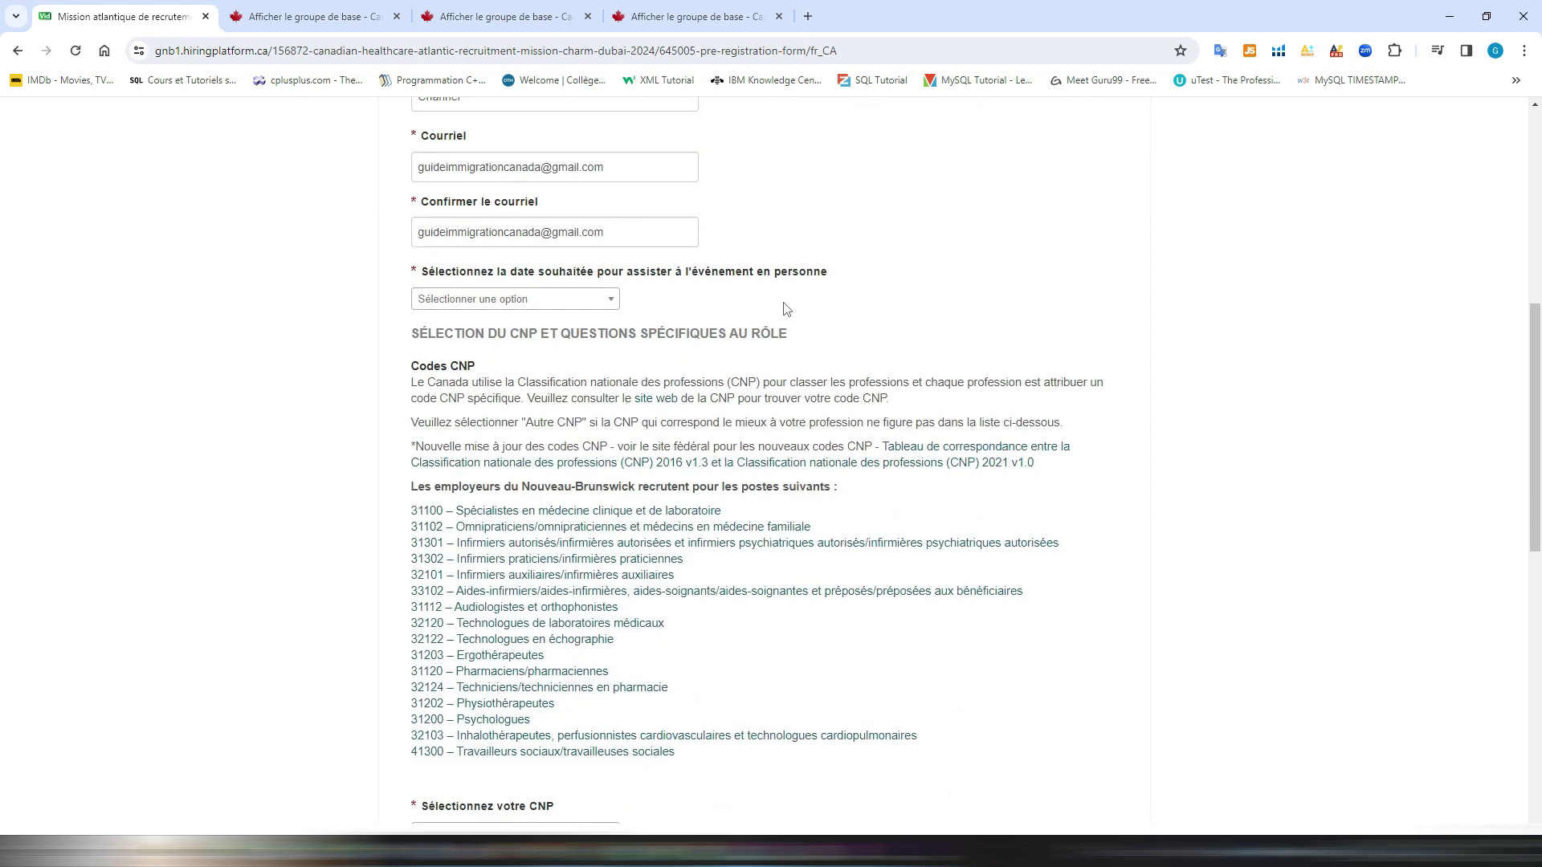
scroll(786, 309, "up", 3)
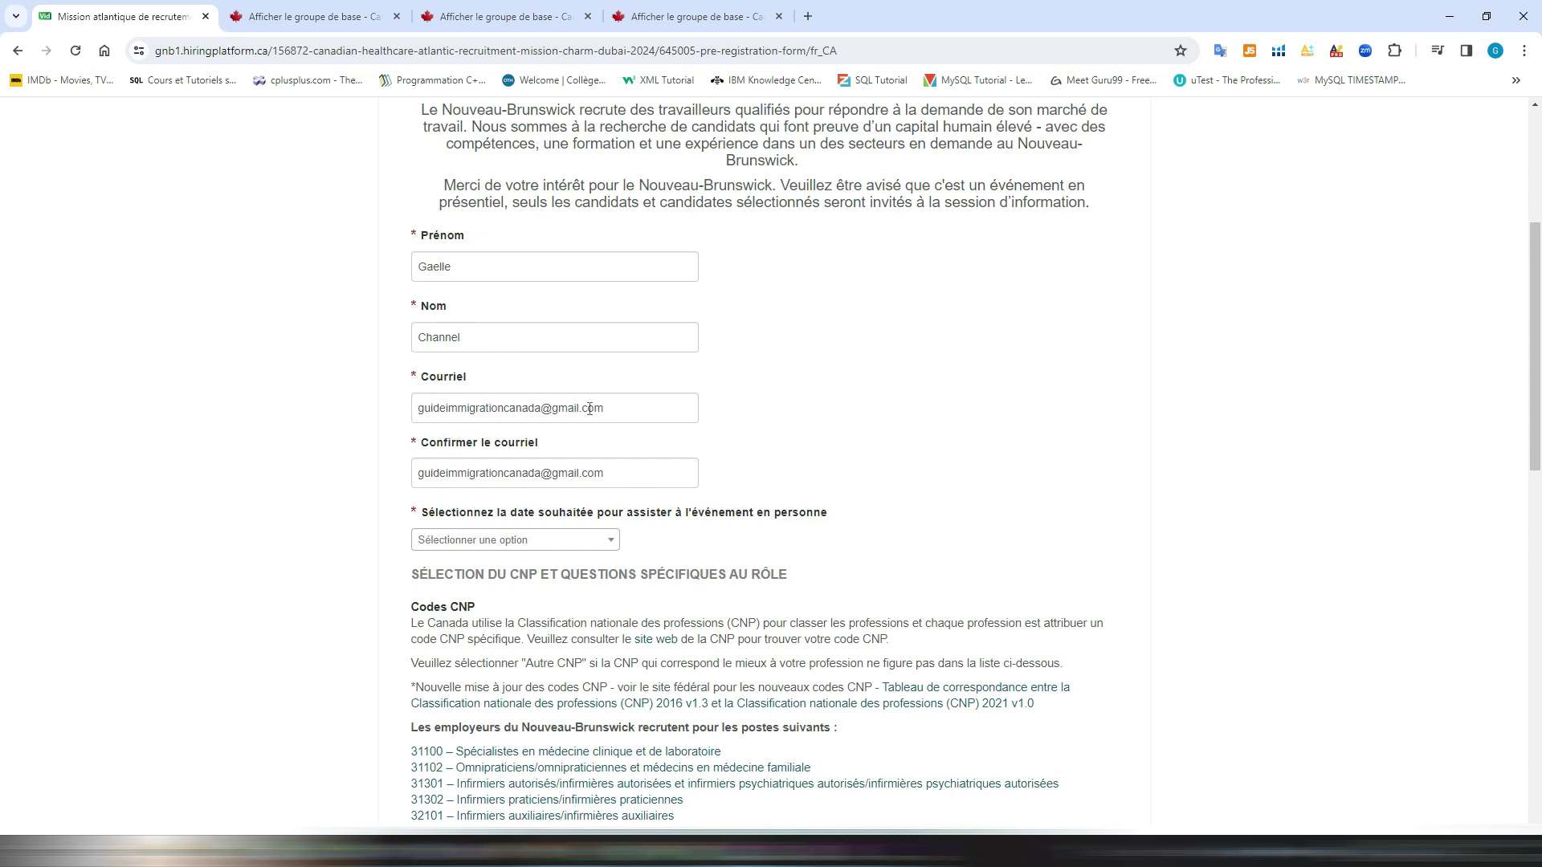
scroll(591, 405, "down", 1)
scroll(598, 397, "down", 1)
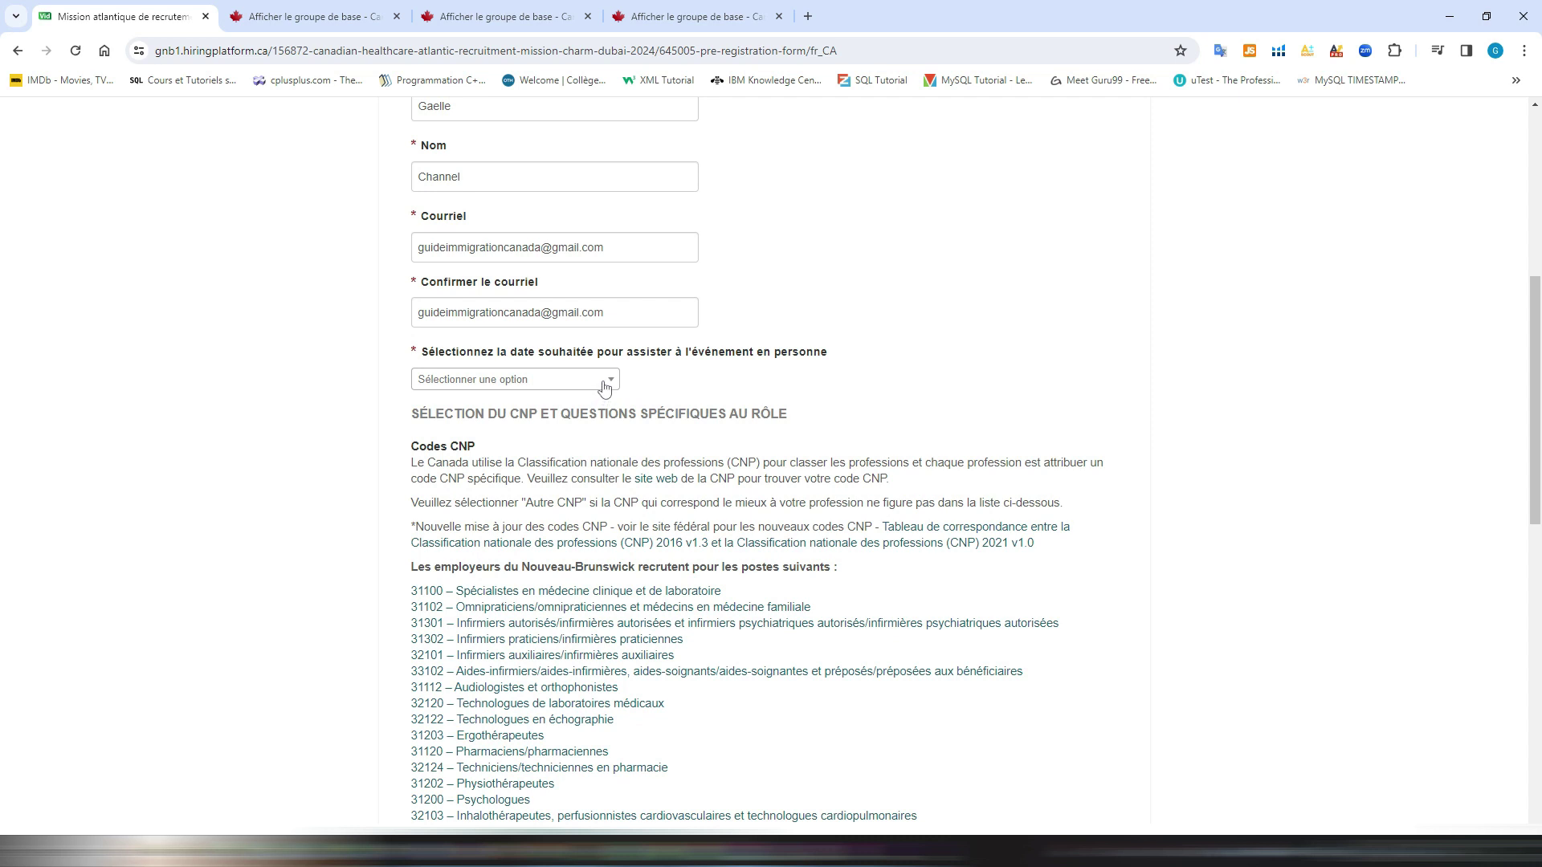
left_click(605, 389)
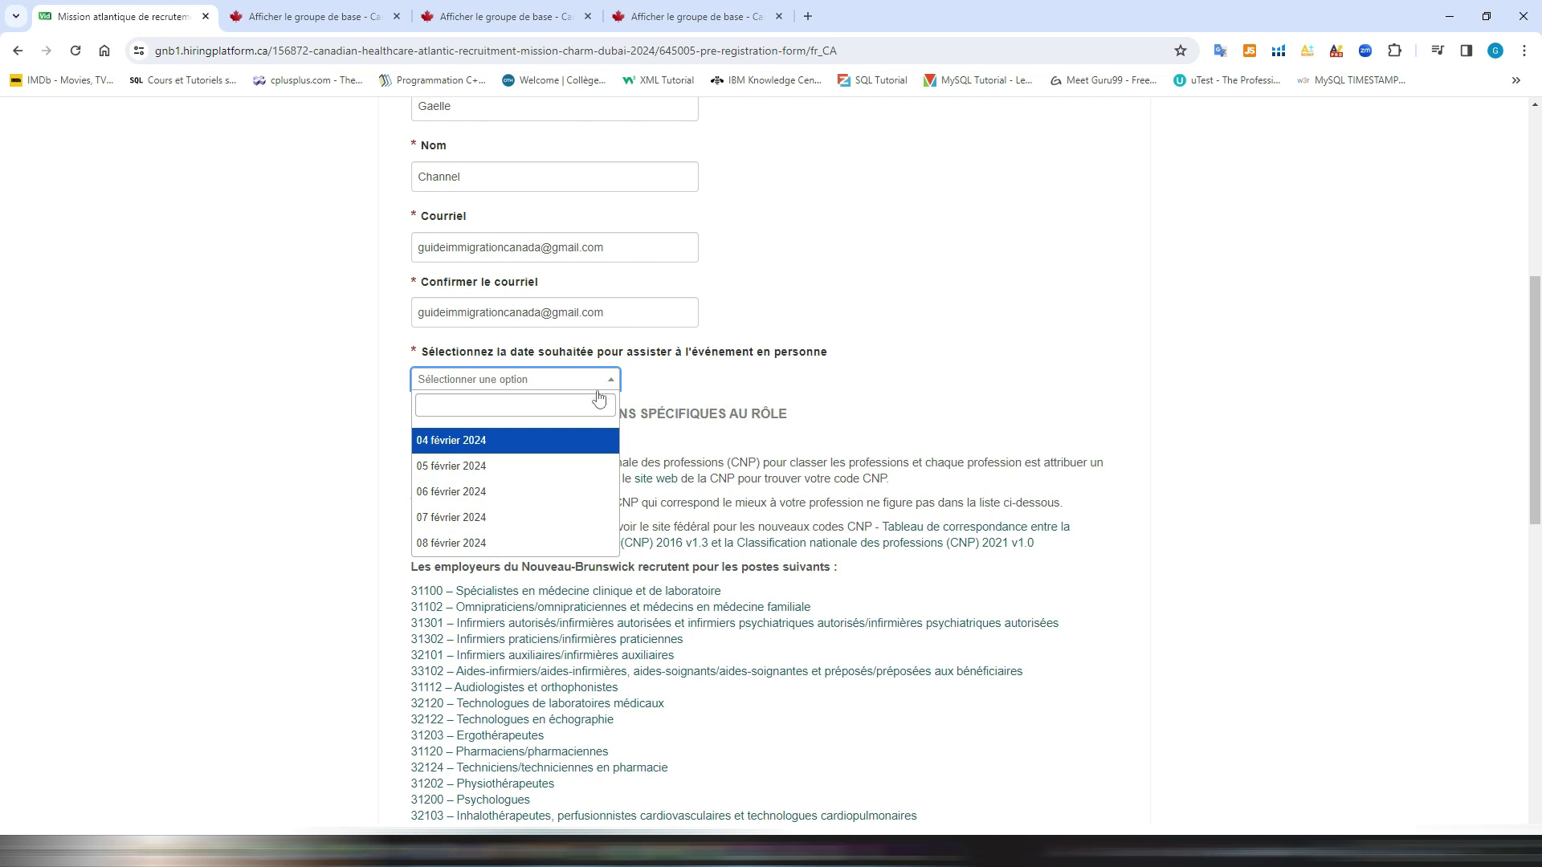
left_click(469, 544)
Step: View the Statistics Canada correspondence table between CNP 2016 v1.3 and CNP 2021 v1.0, and return to the registration form
left_click(469, 545)
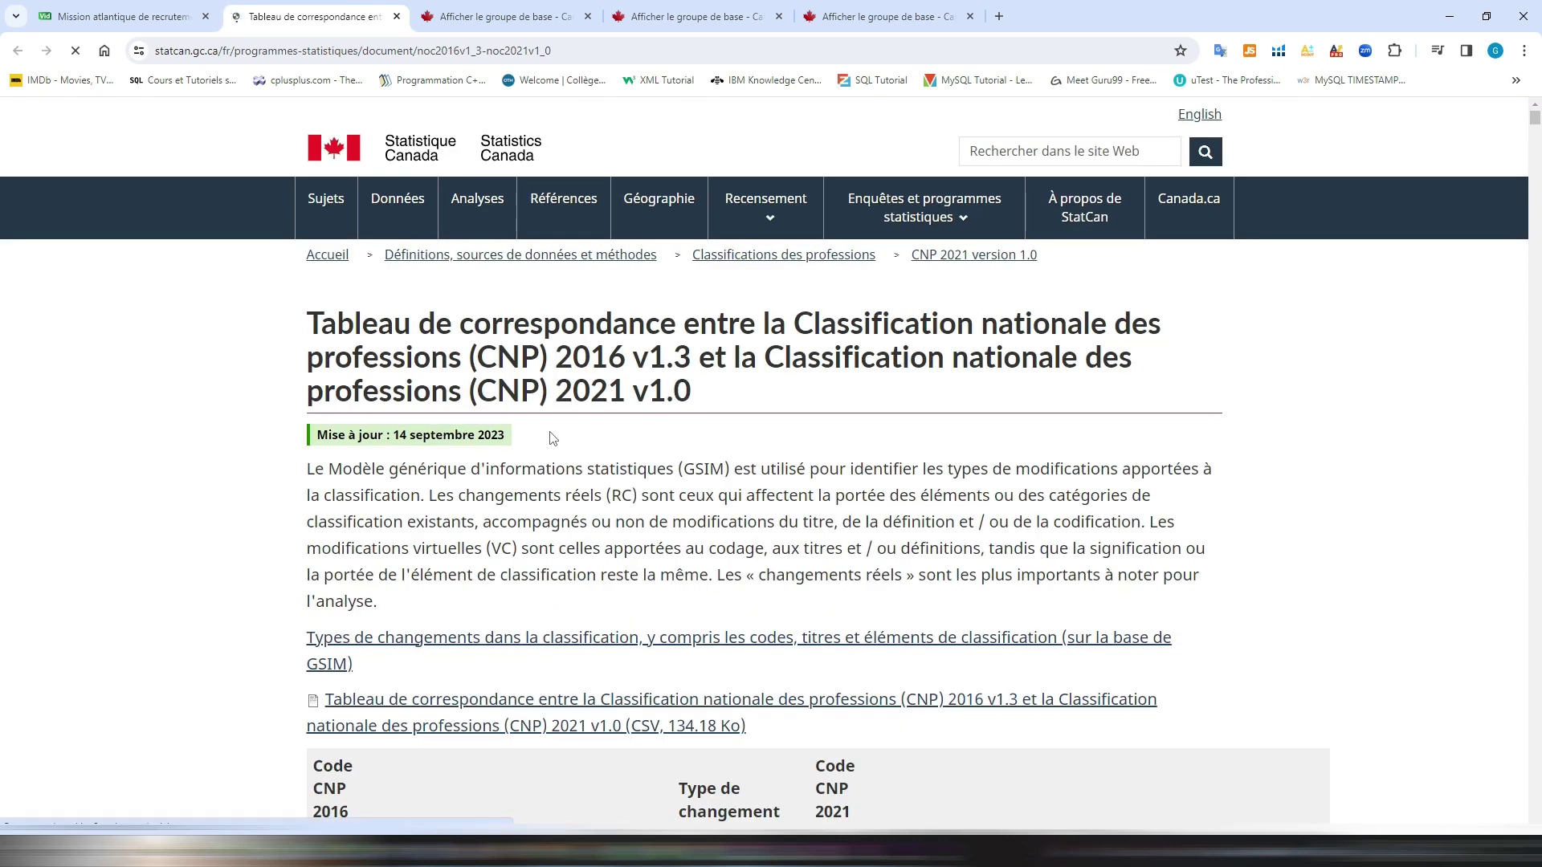
scroll(552, 438, "down", 6)
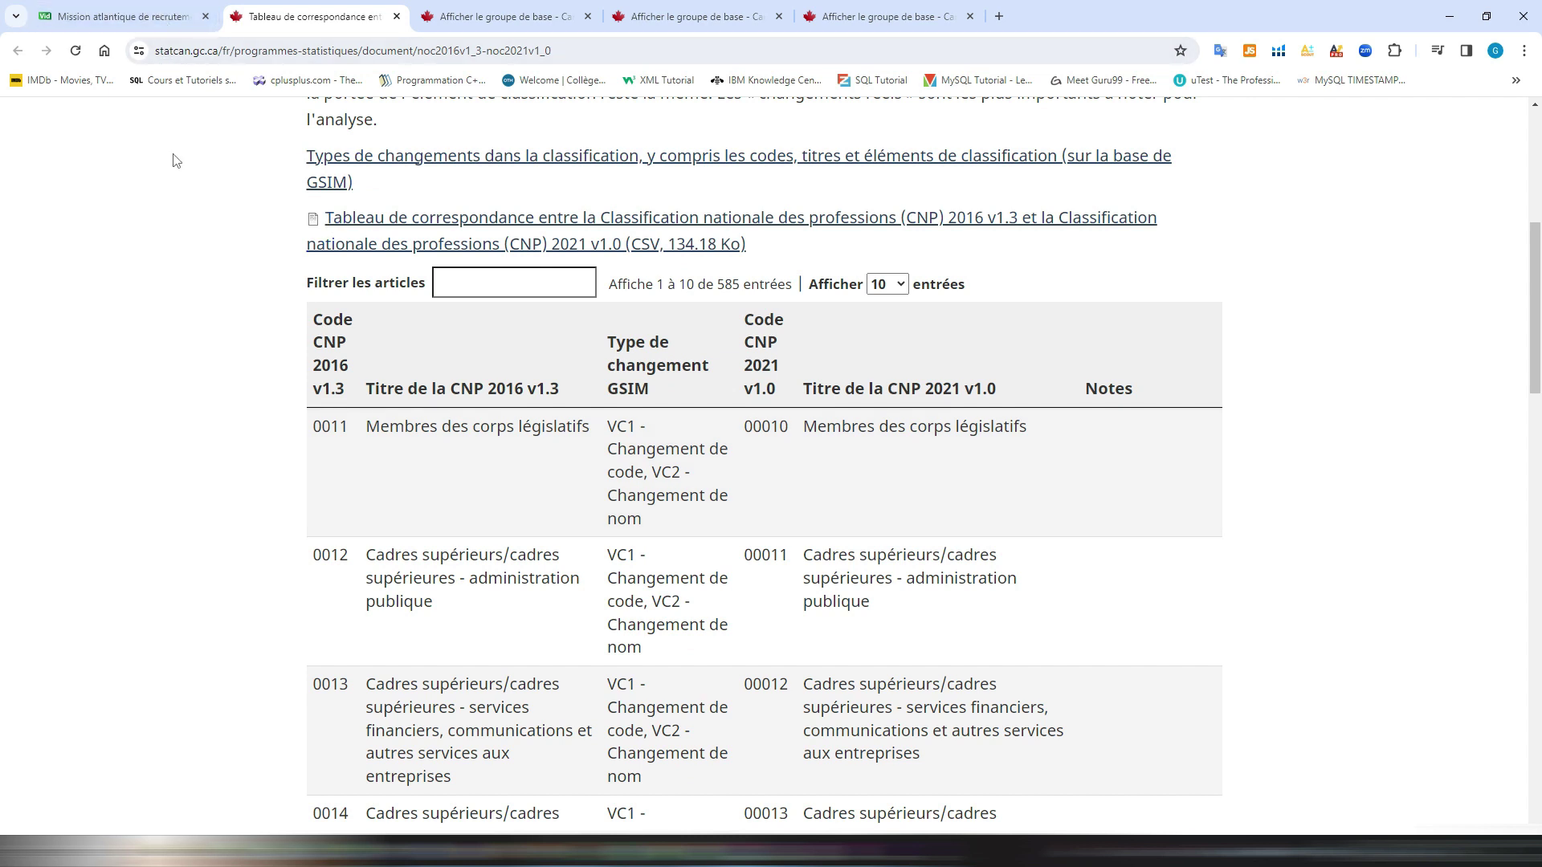
left_click(158, 16)
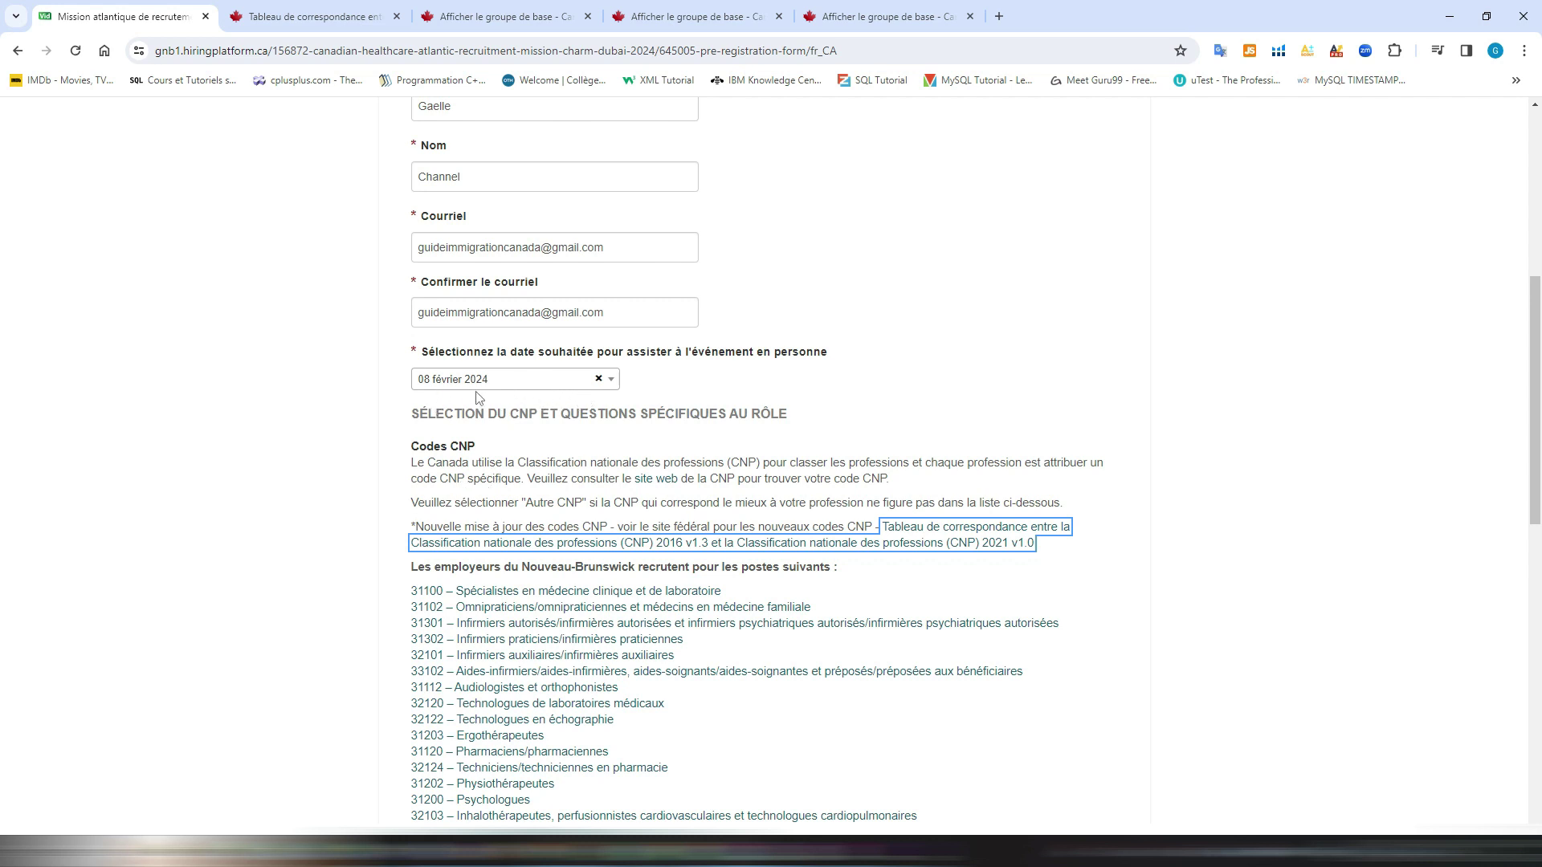
Step: Choose 31302 – Infirmiers praticiens/infirmières praticiennes as the CNP
scroll(613, 394, "down", 5)
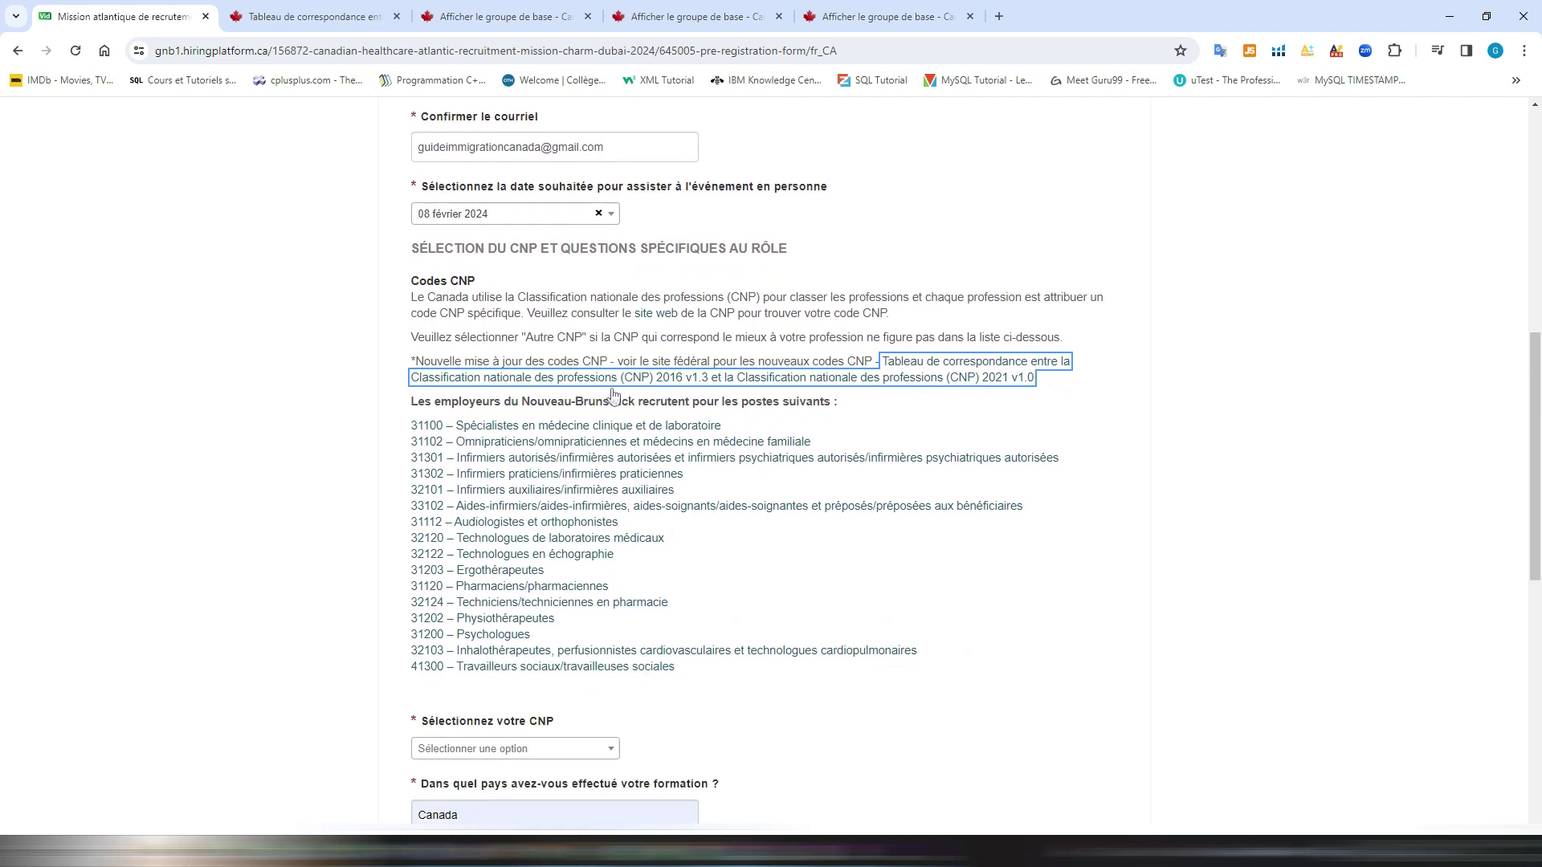
scroll(612, 393, "down", 1)
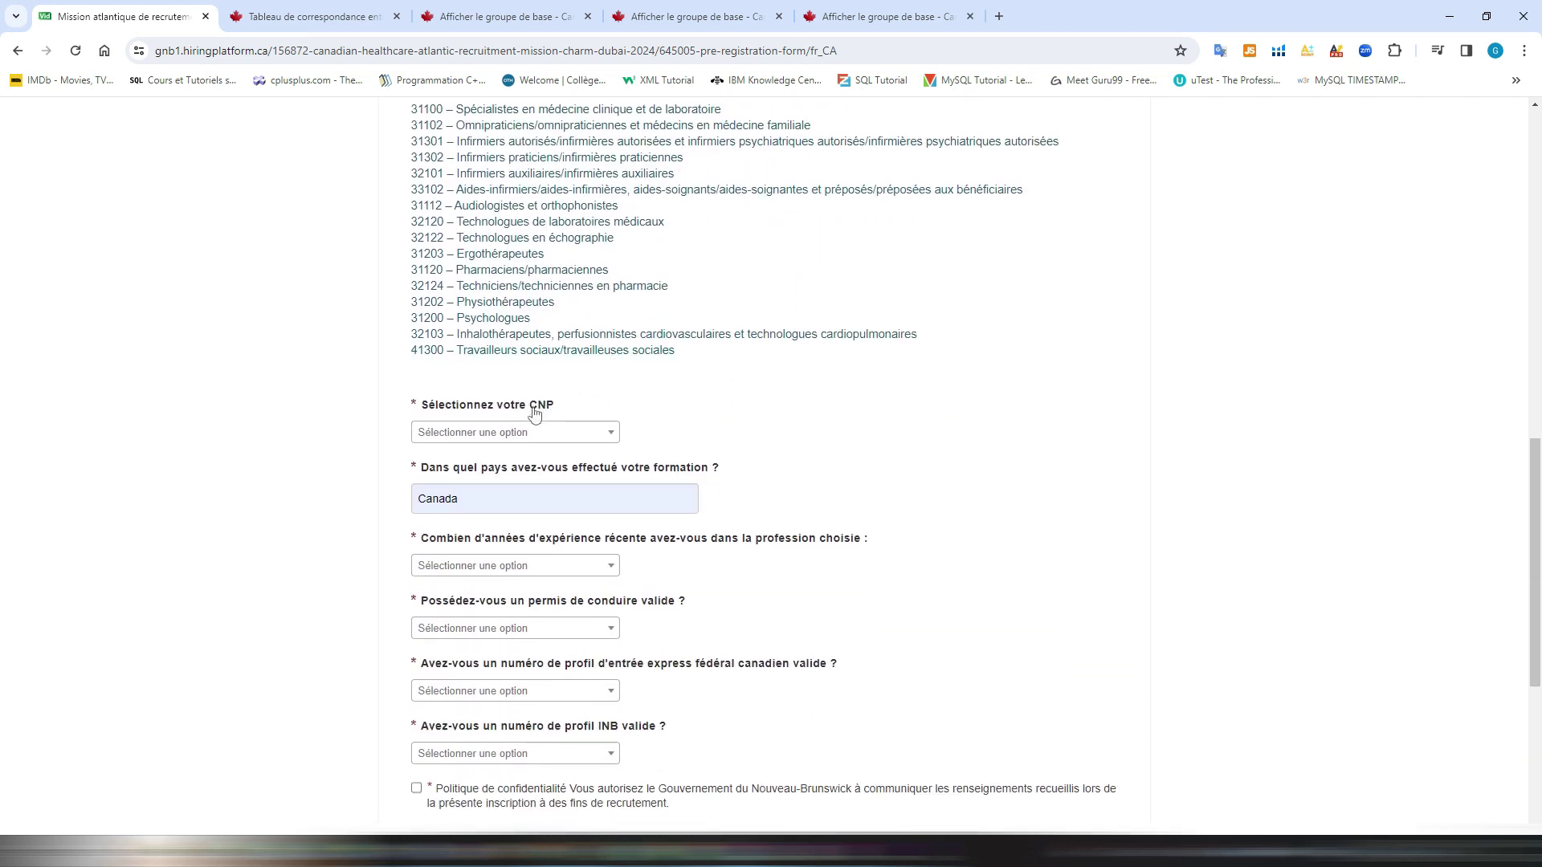
left_click(517, 433)
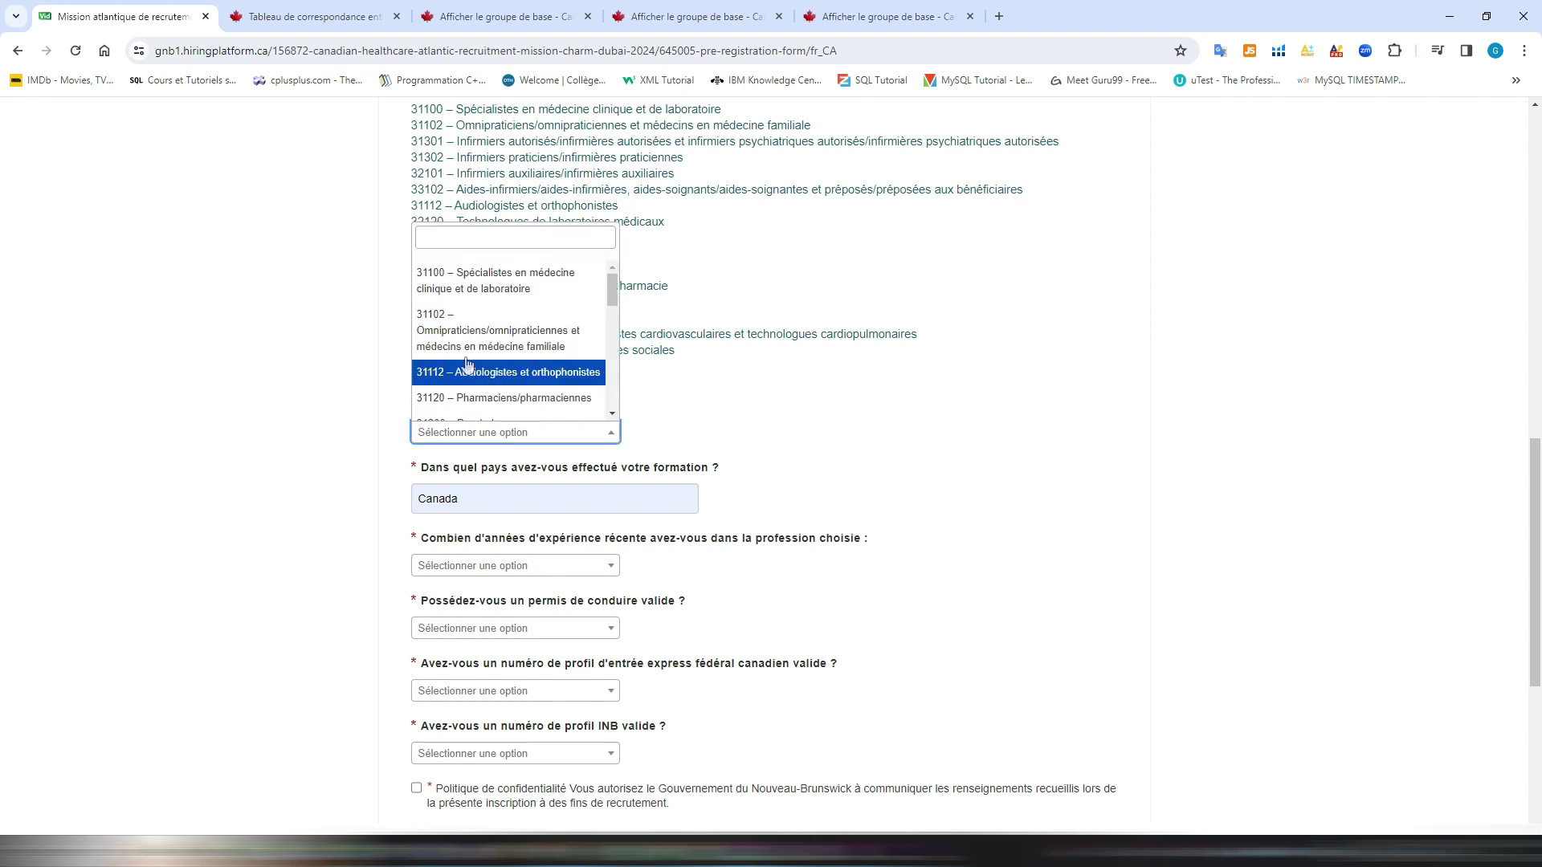
scroll(466, 363, "down", 1)
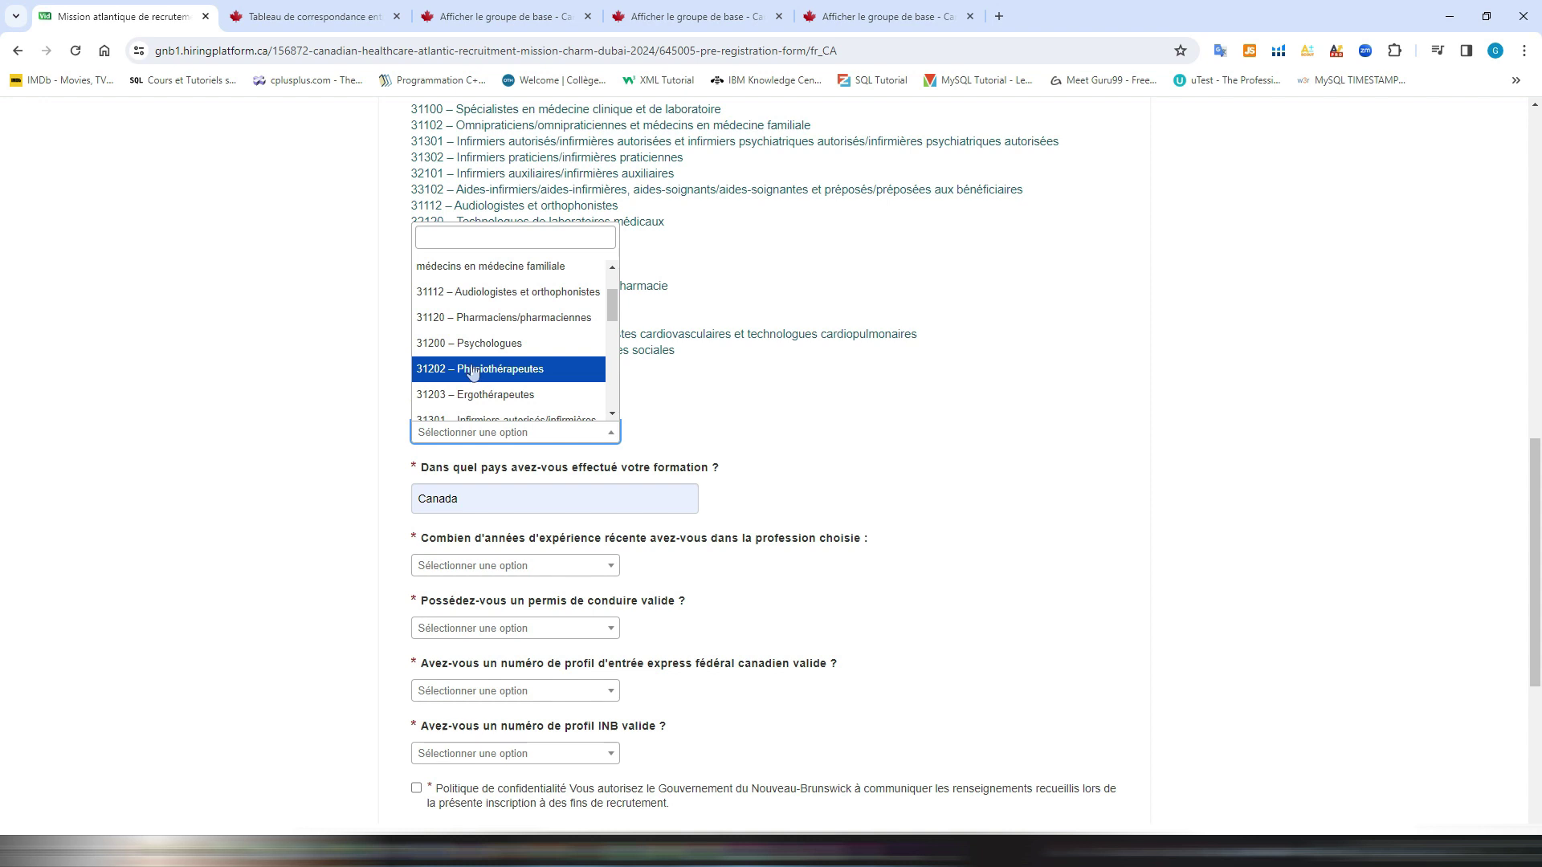
scroll(473, 372, "down", 2)
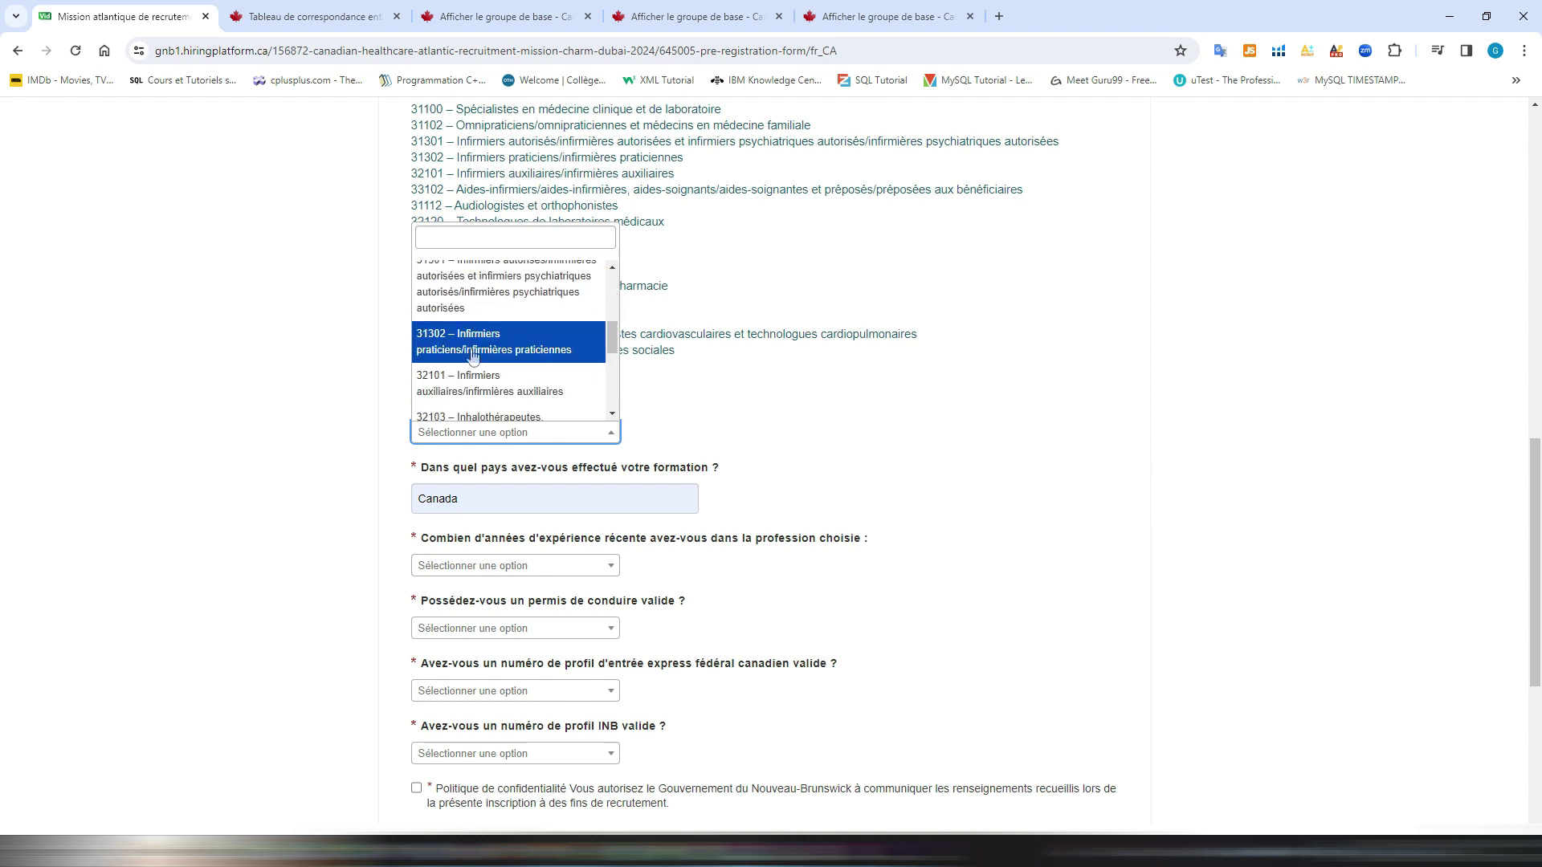
left_click(473, 355)
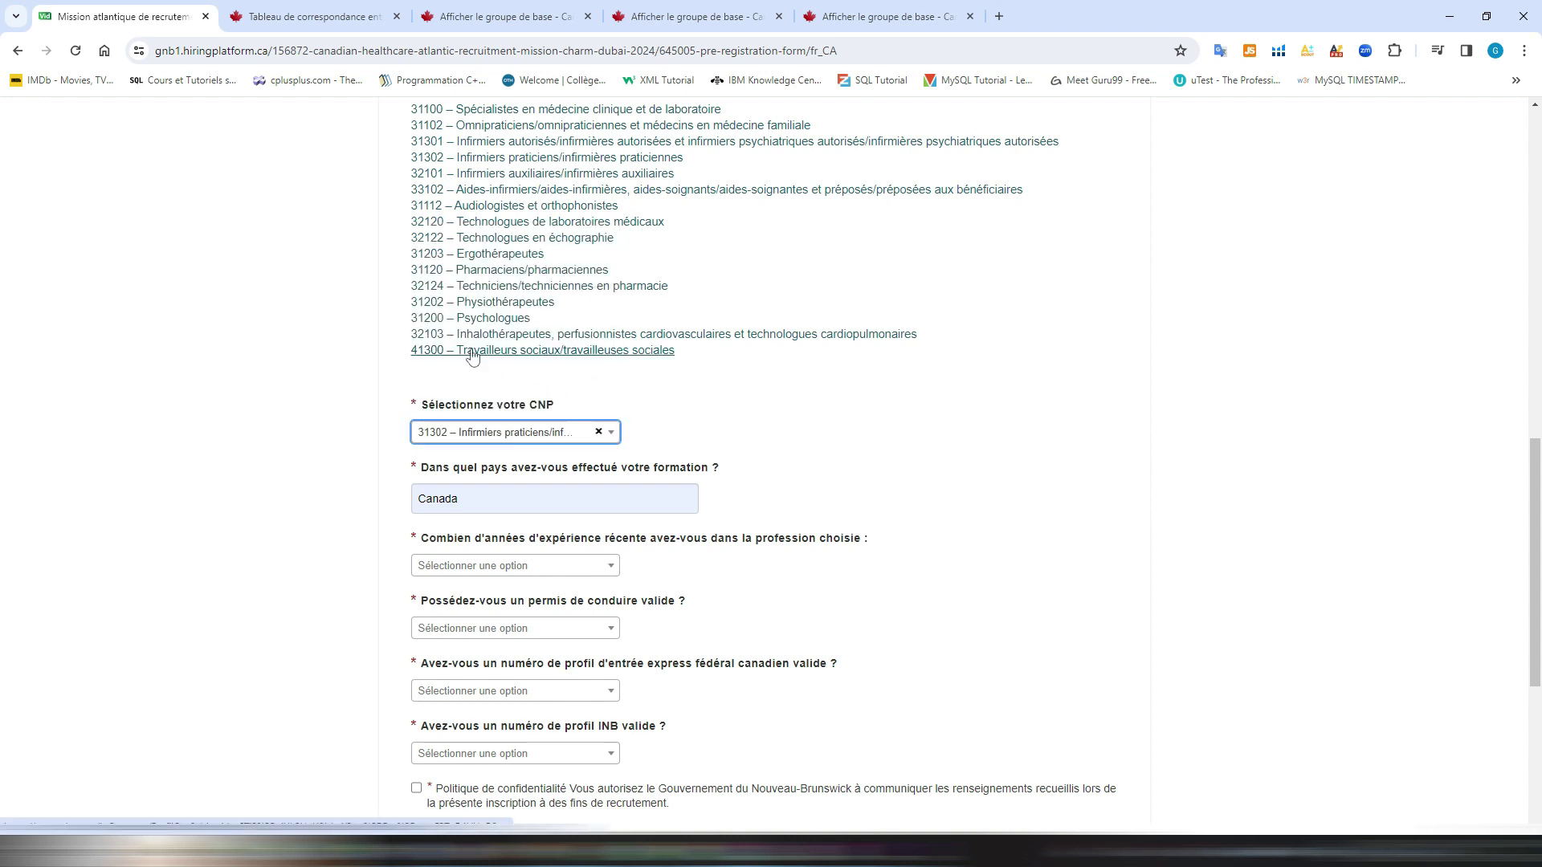
Step: Set the recent experience in the chosen profession to 3 ans and answer Non to holding a valid driver's licence
scroll(709, 432, "down", 1)
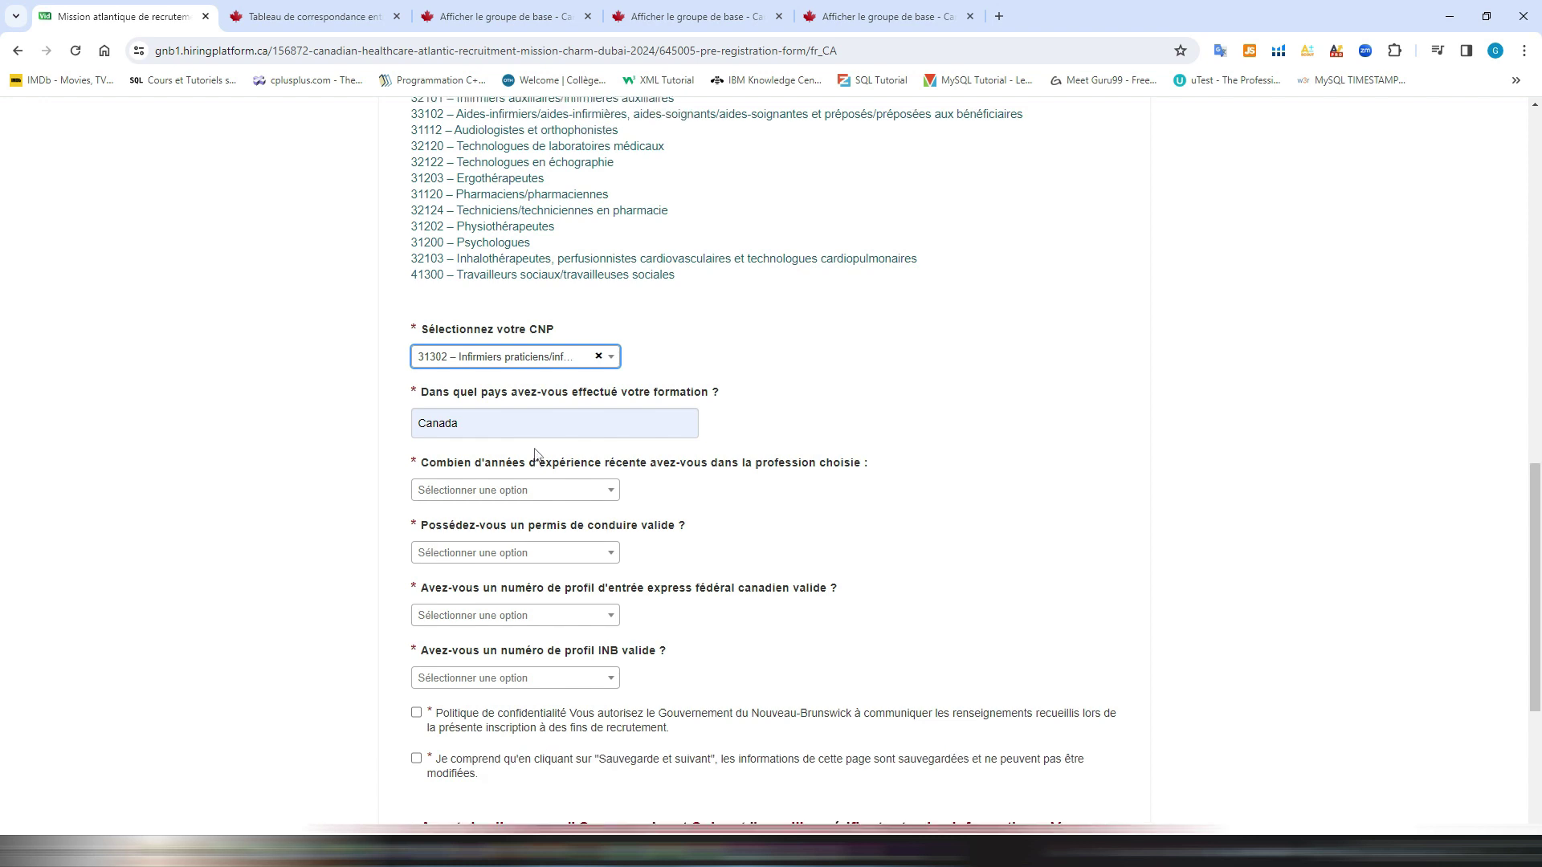
scroll(540, 458, "up", 1)
scroll(549, 485, "down", 1)
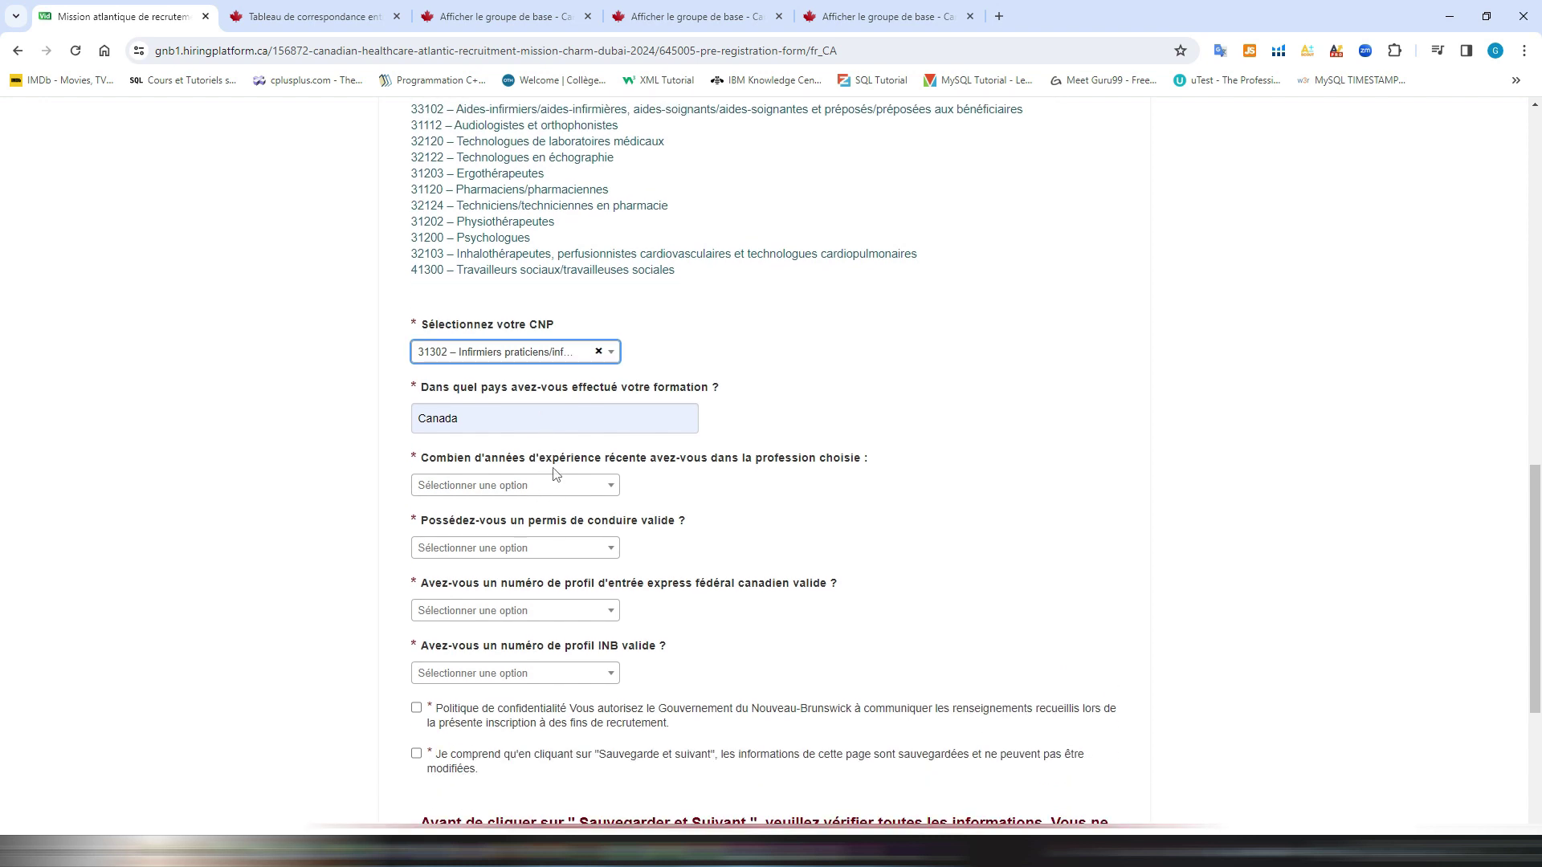
scroll(549, 485, "down", 1)
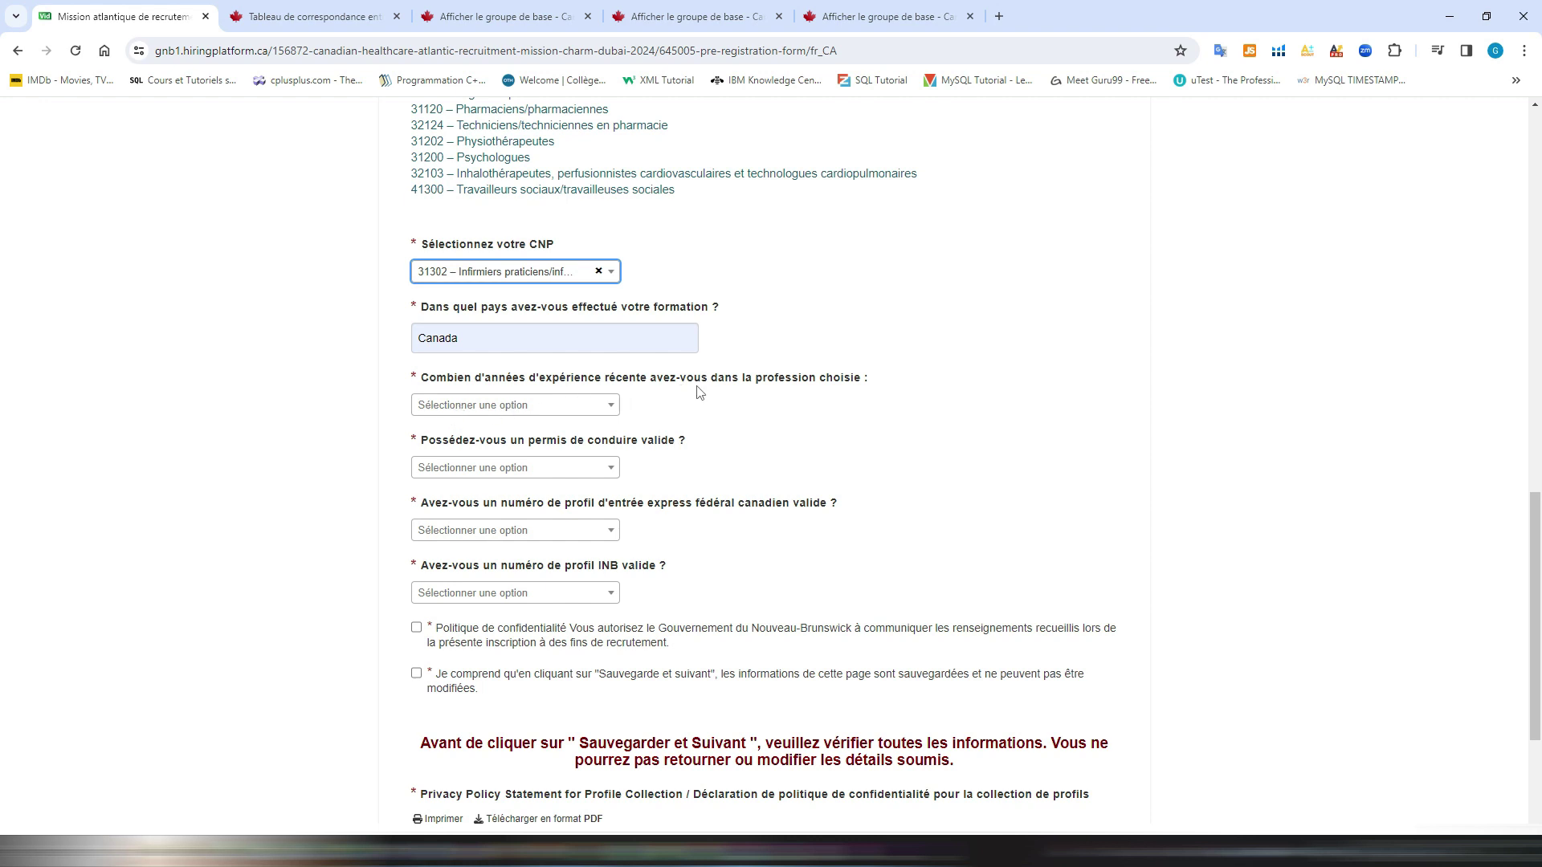
left_click(545, 414)
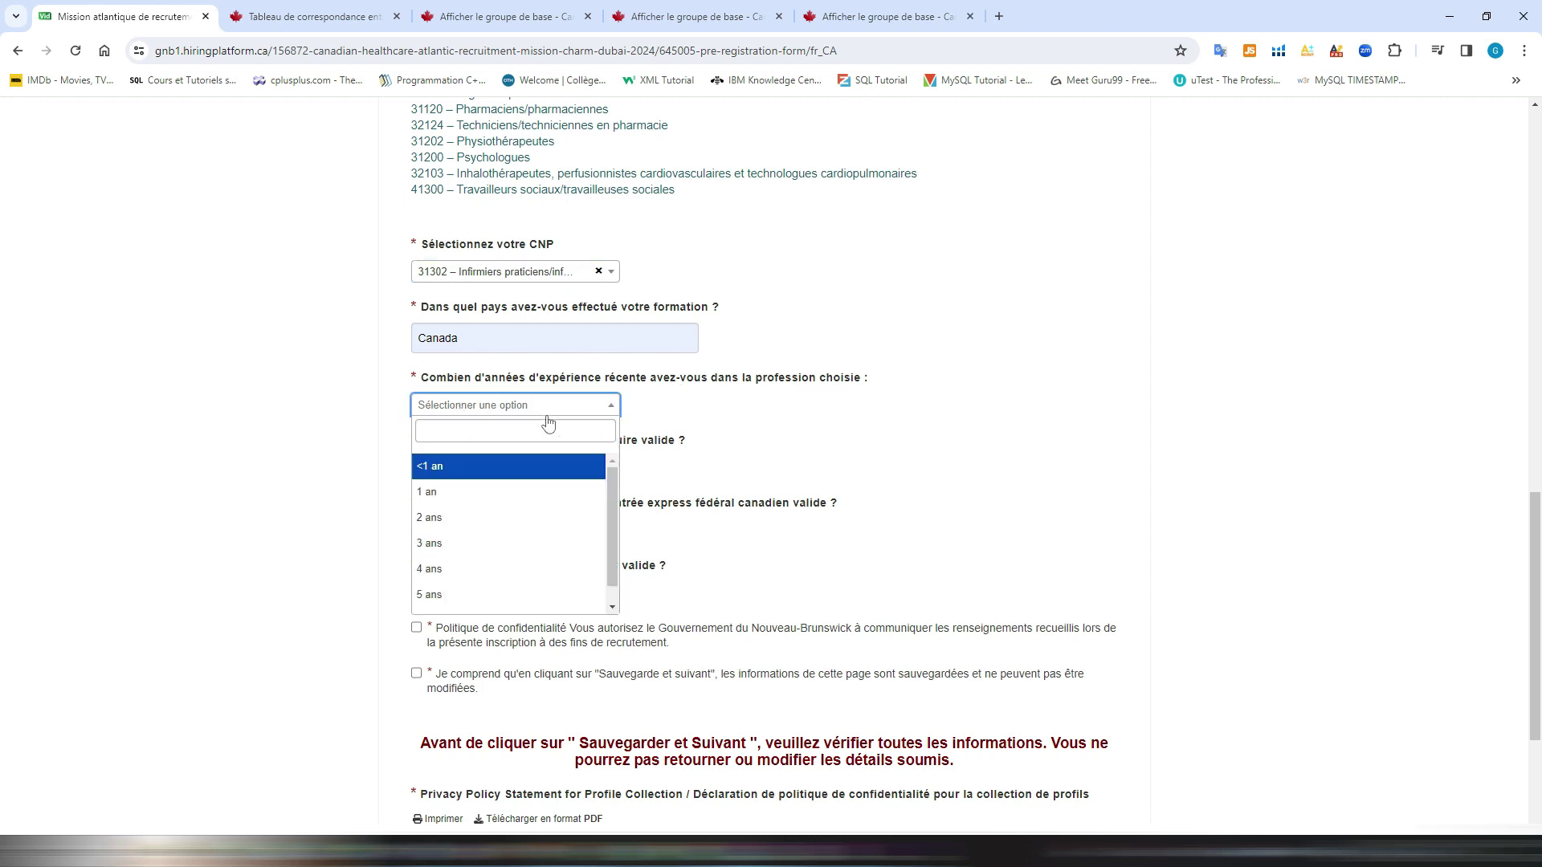
left_click(458, 555)
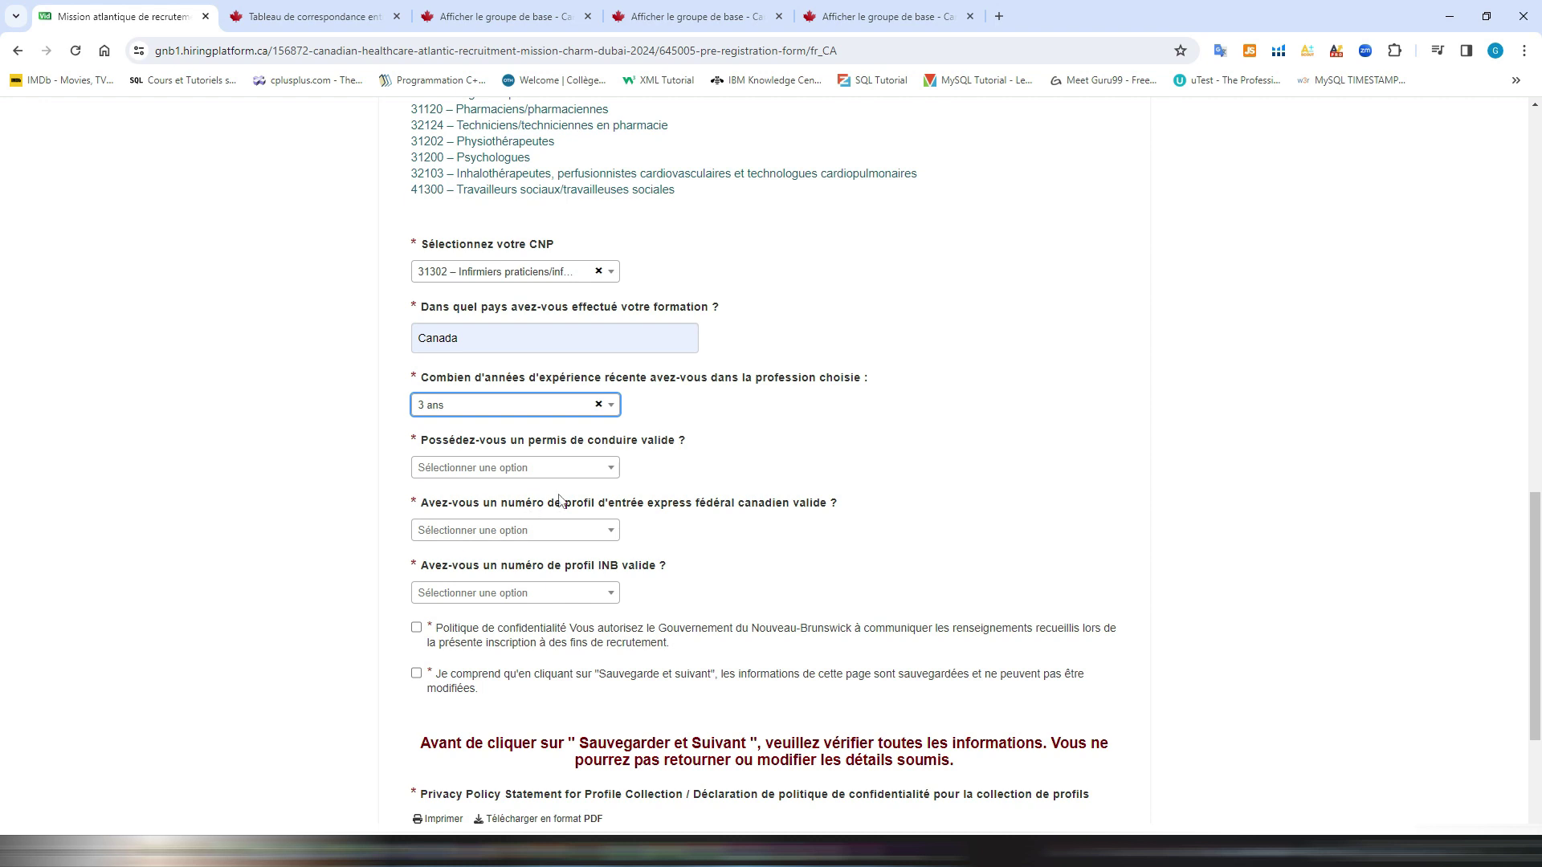
left_click(607, 474)
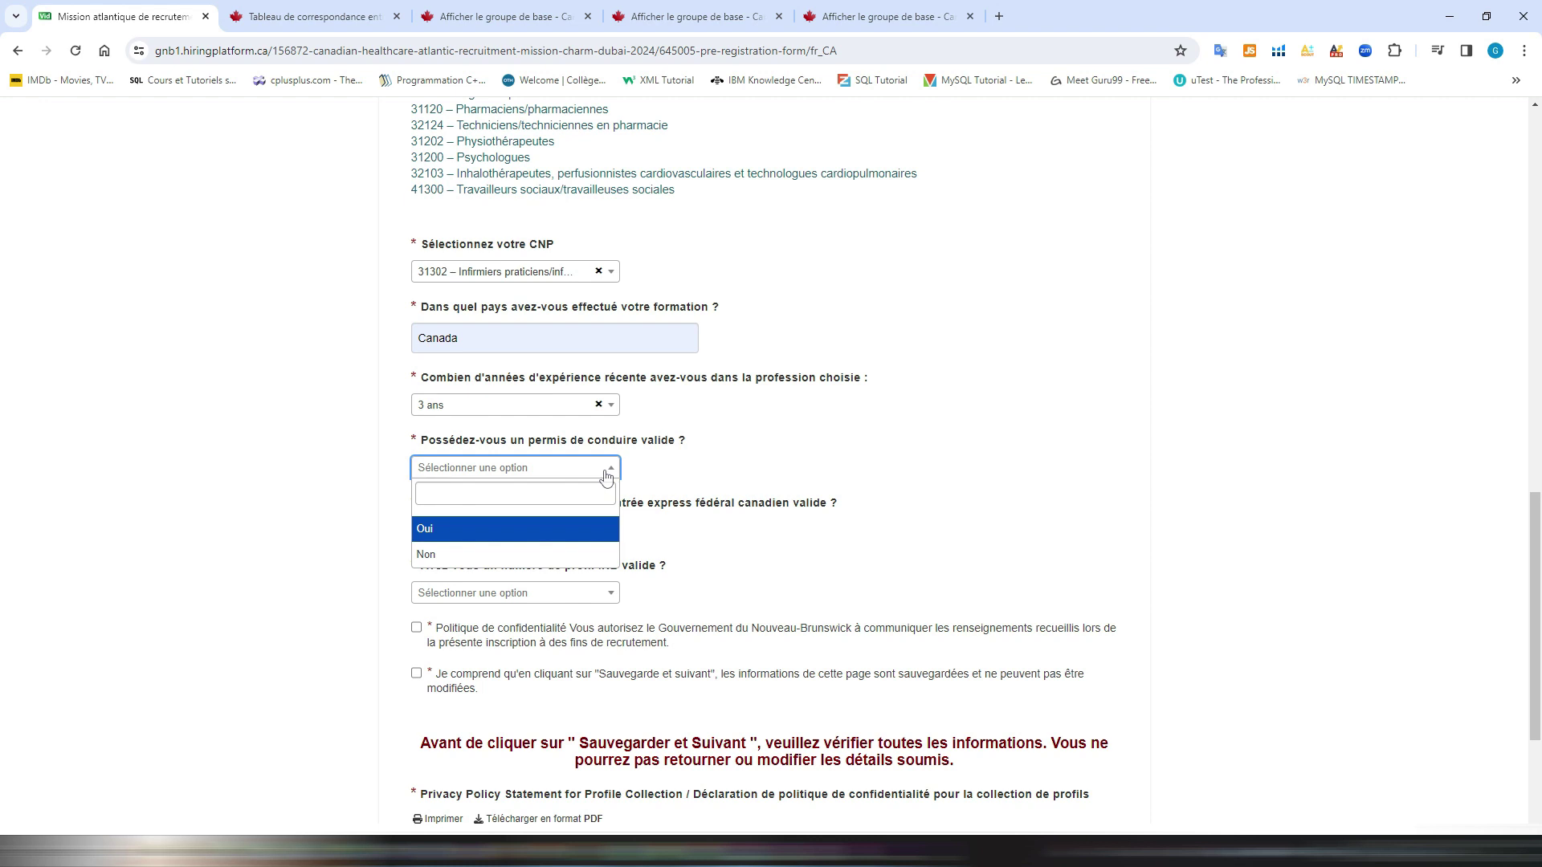
left_click(471, 554)
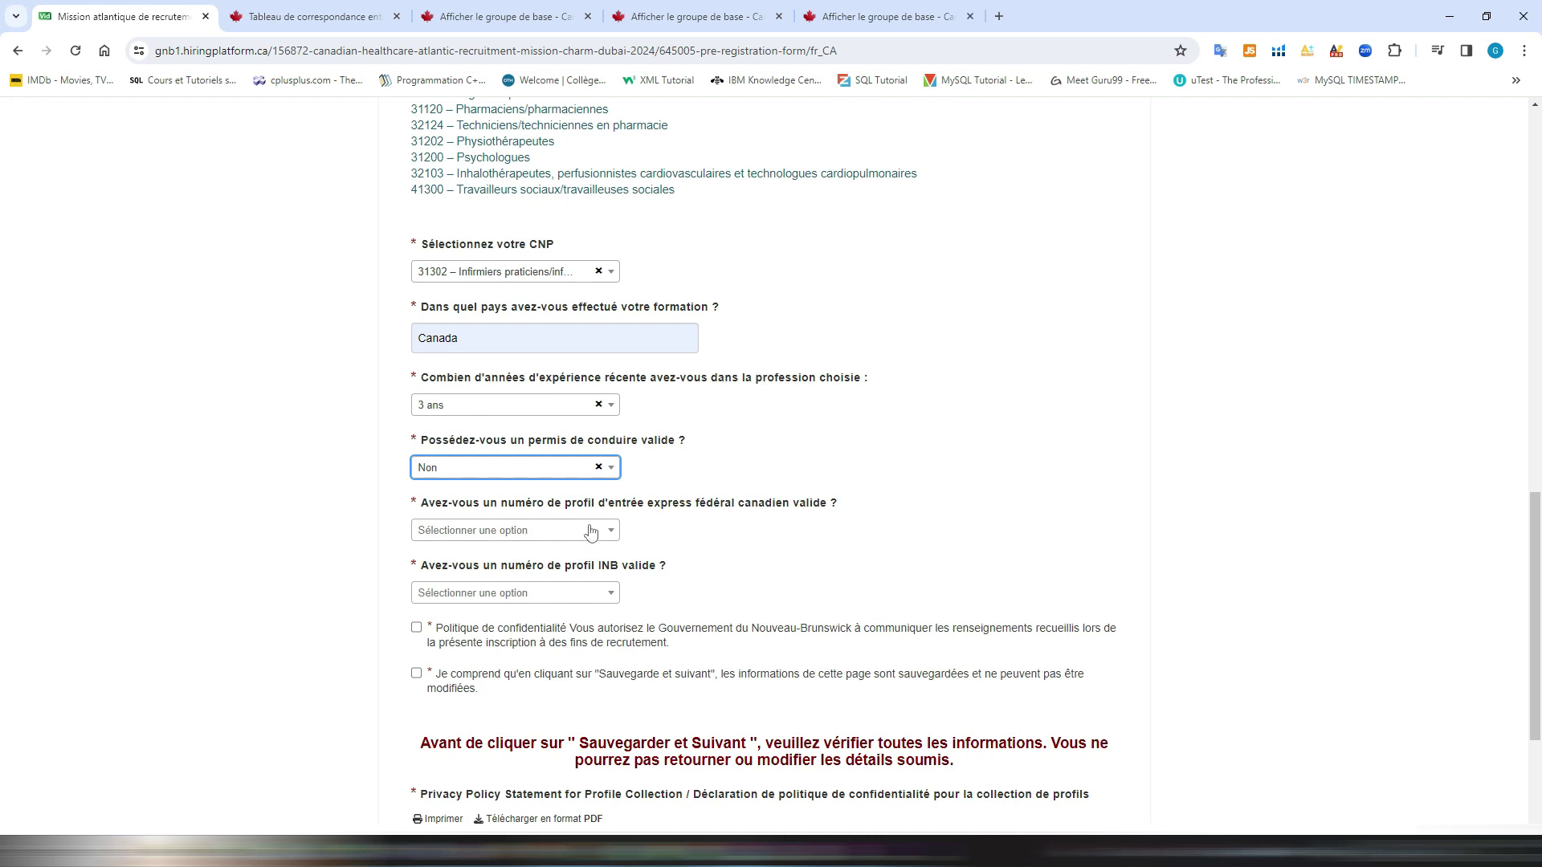
Step: Answer Non to having a valid federal Express Entry profile number and Non to having a valid INB profile number
left_click(570, 545)
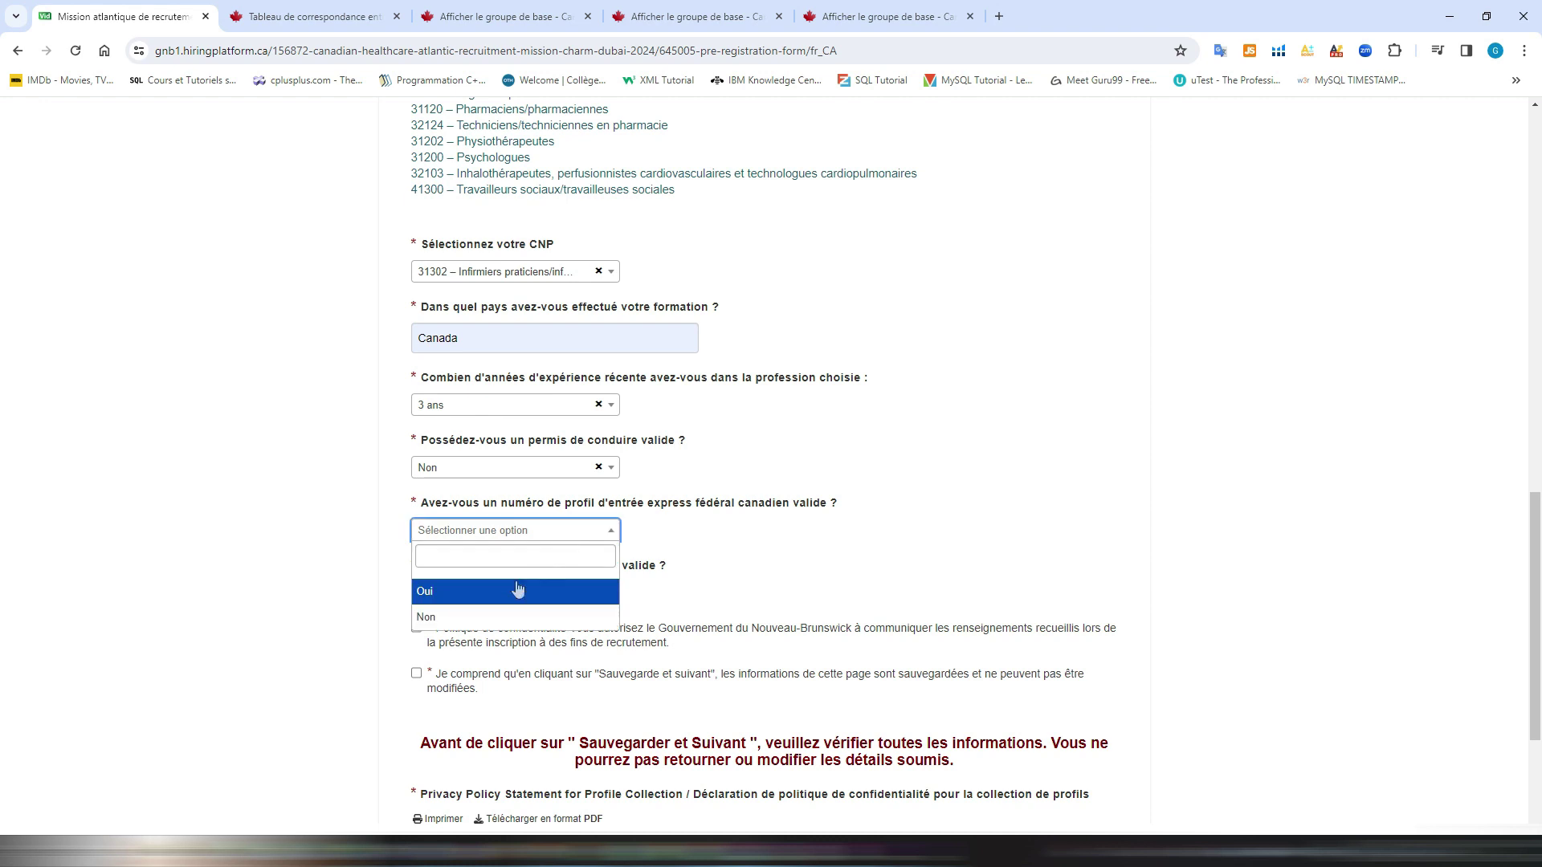
left_click(462, 592)
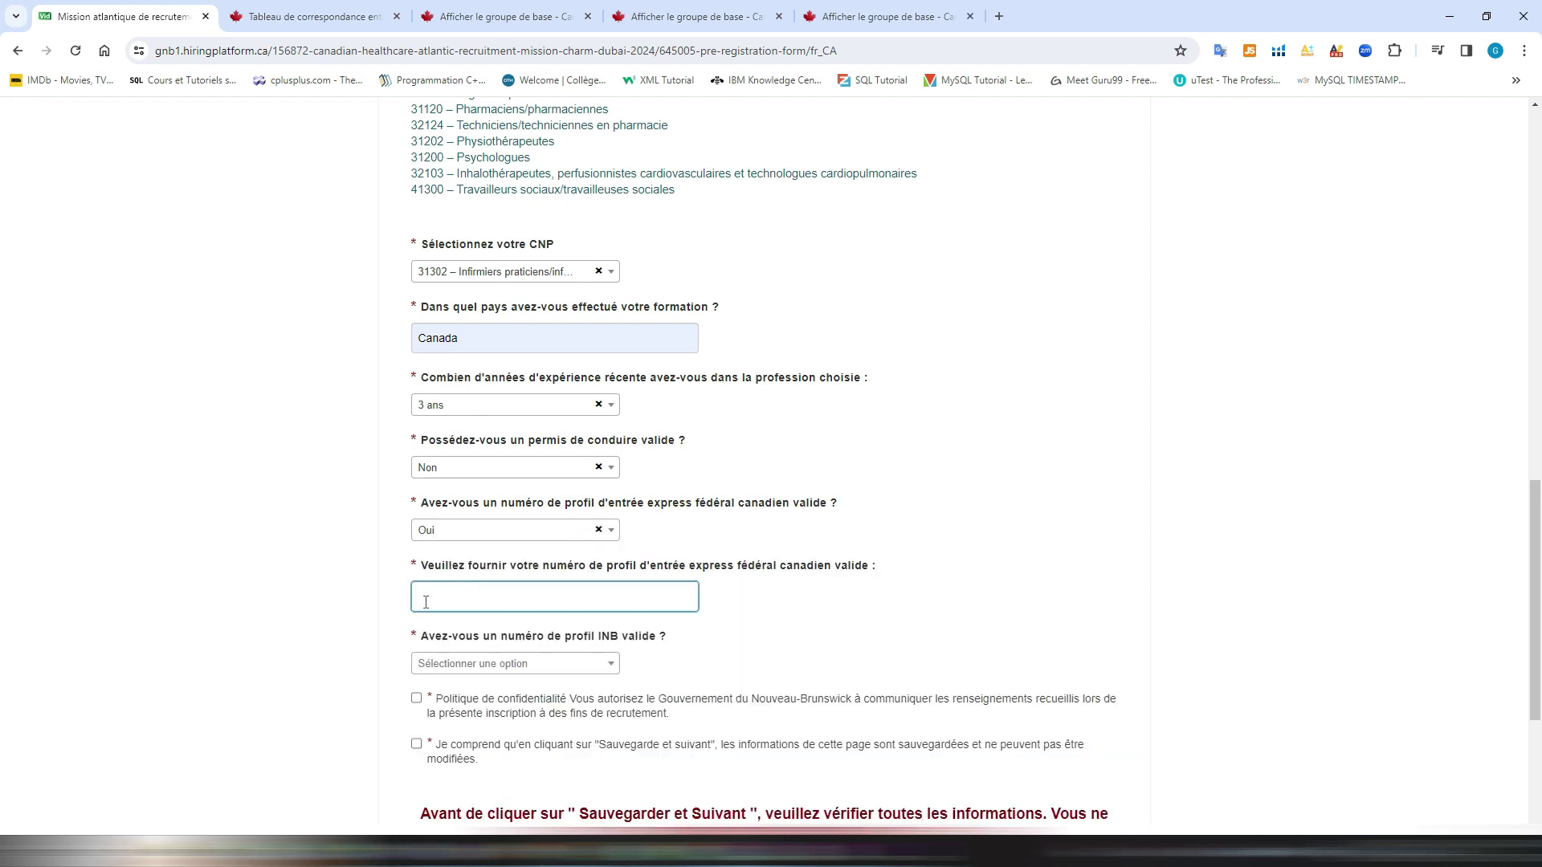
left_click(610, 538)
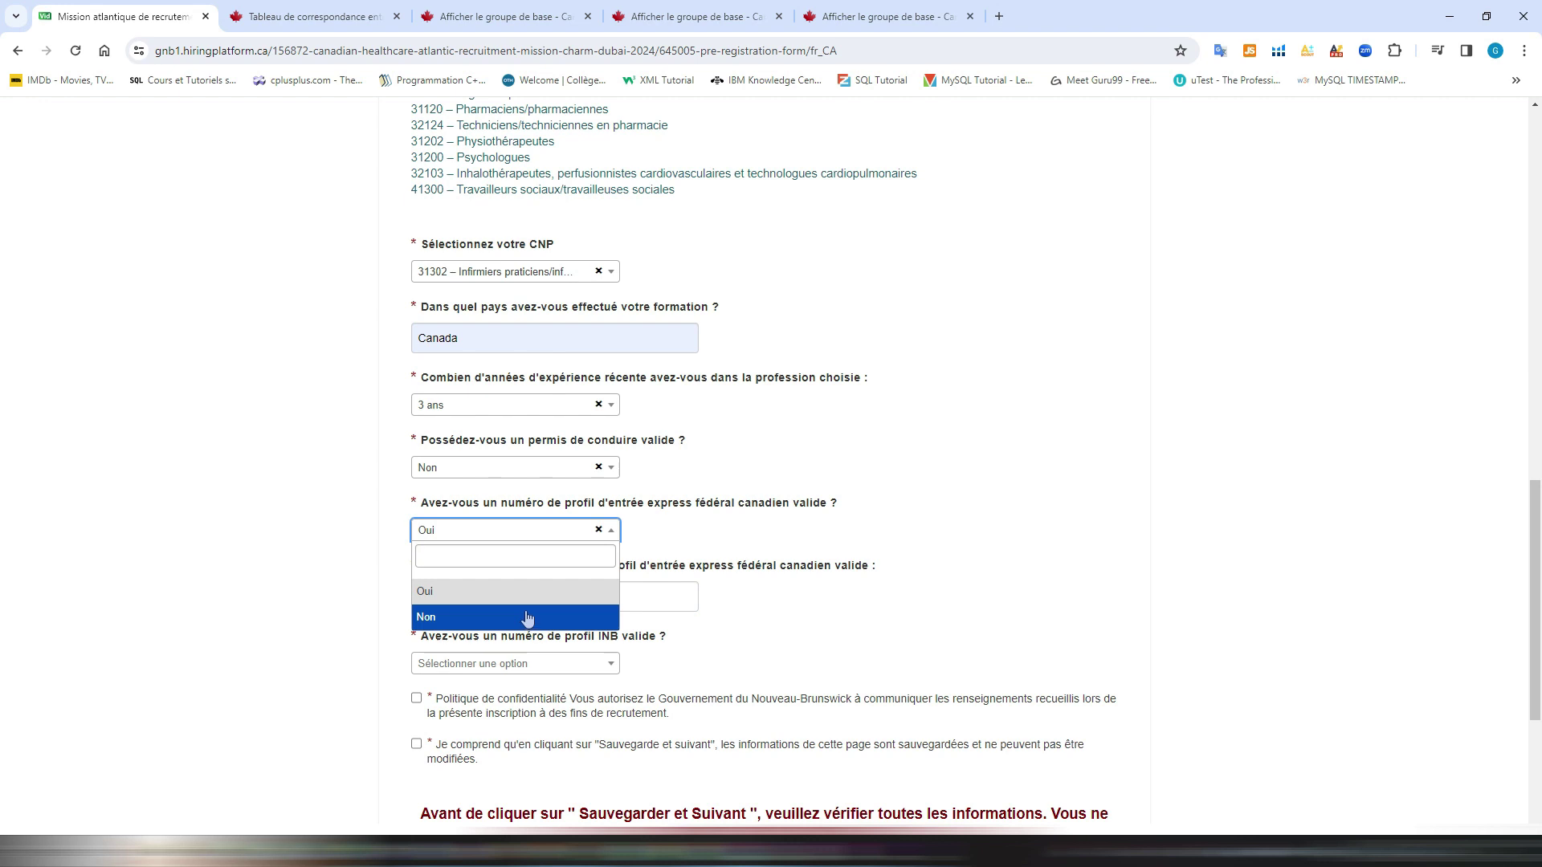
left_click(478, 618)
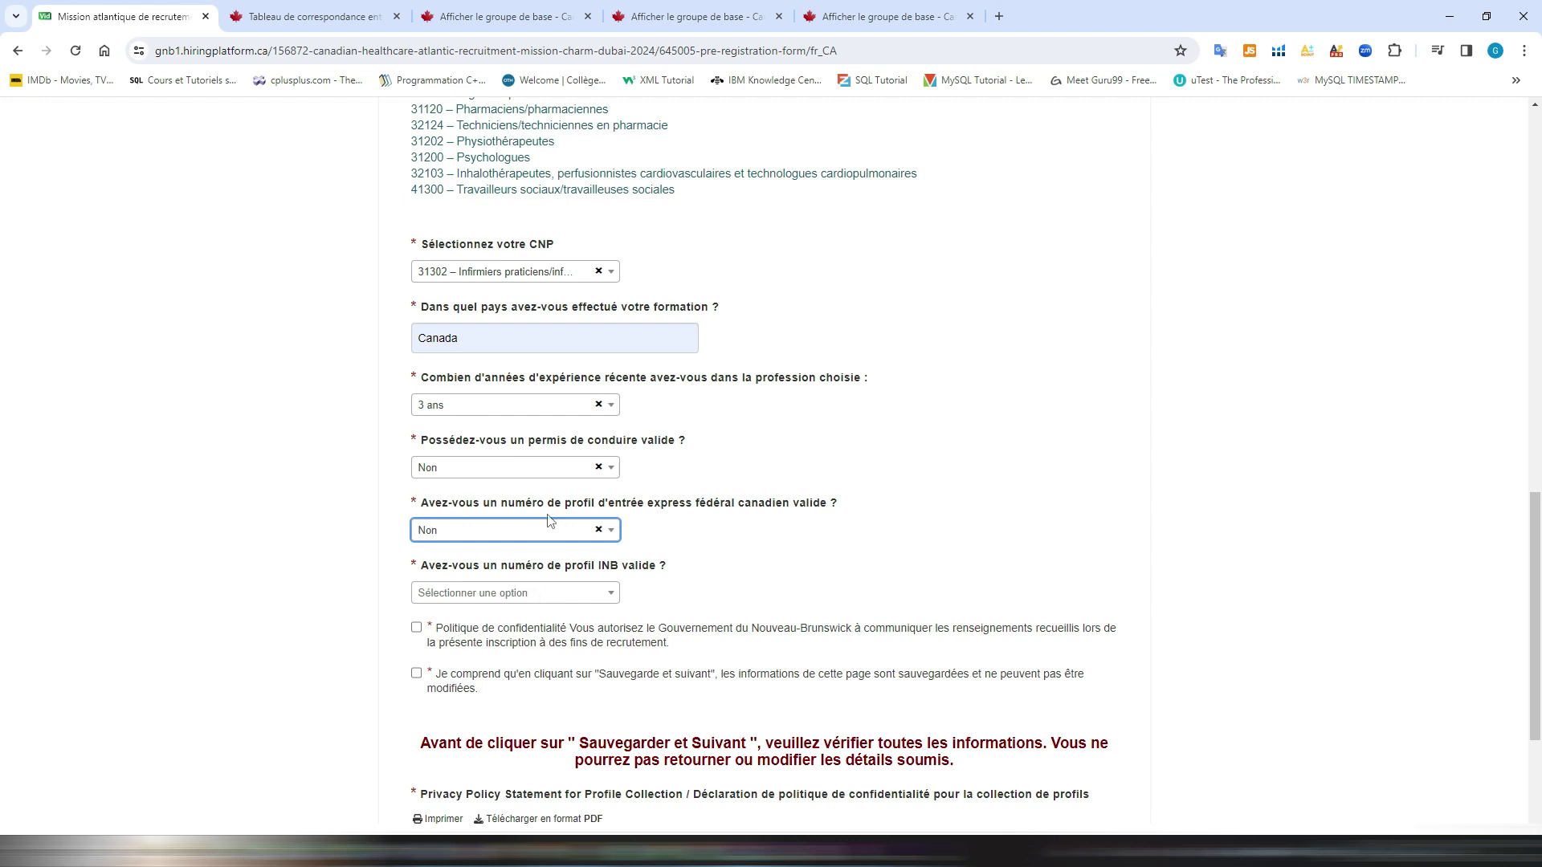
left_click(560, 594)
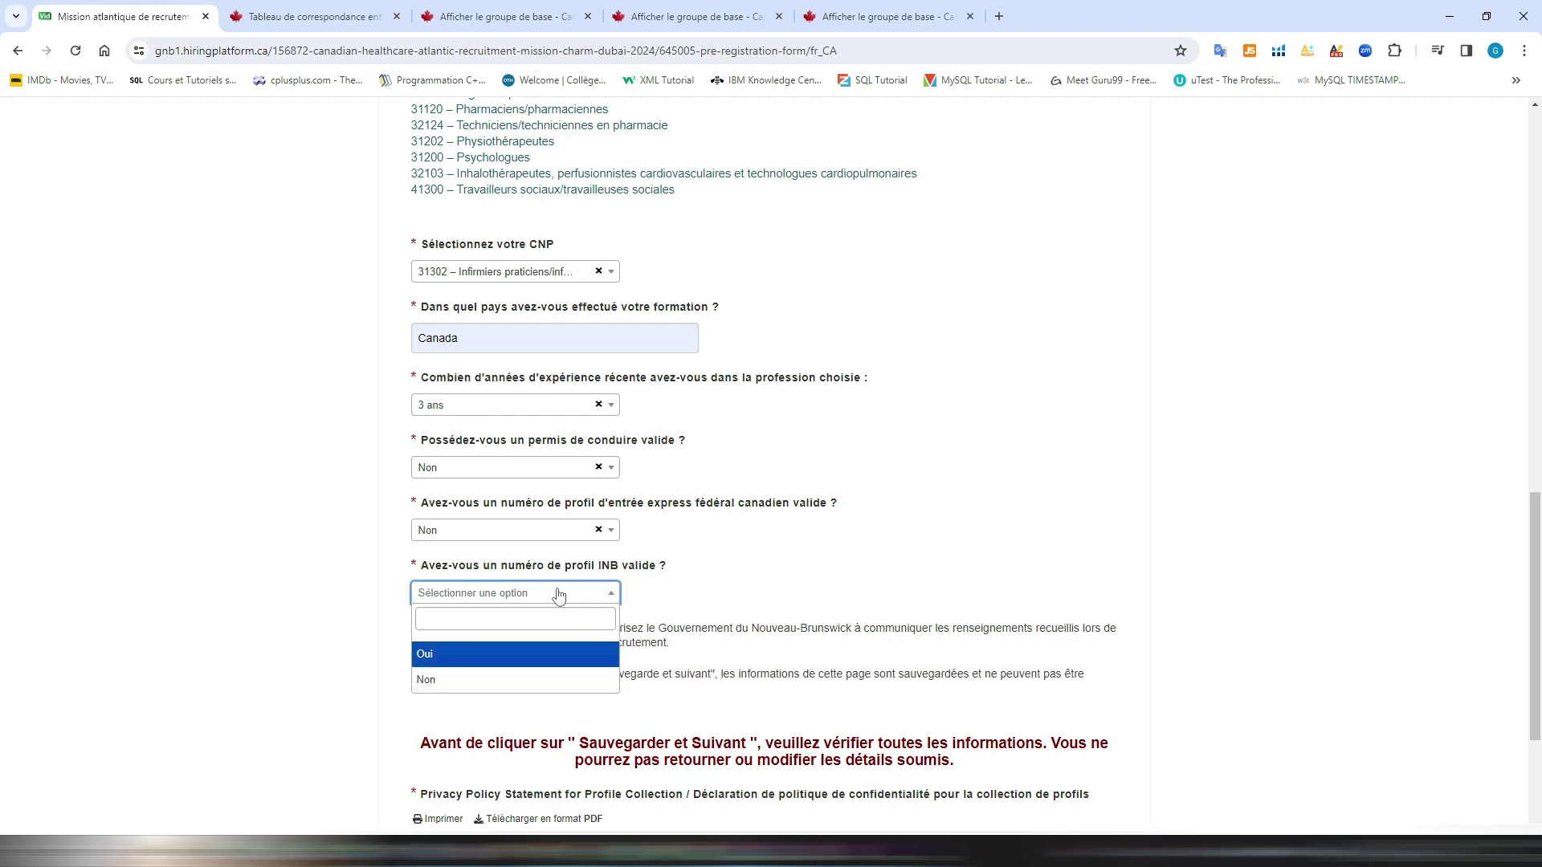
left_click(506, 680)
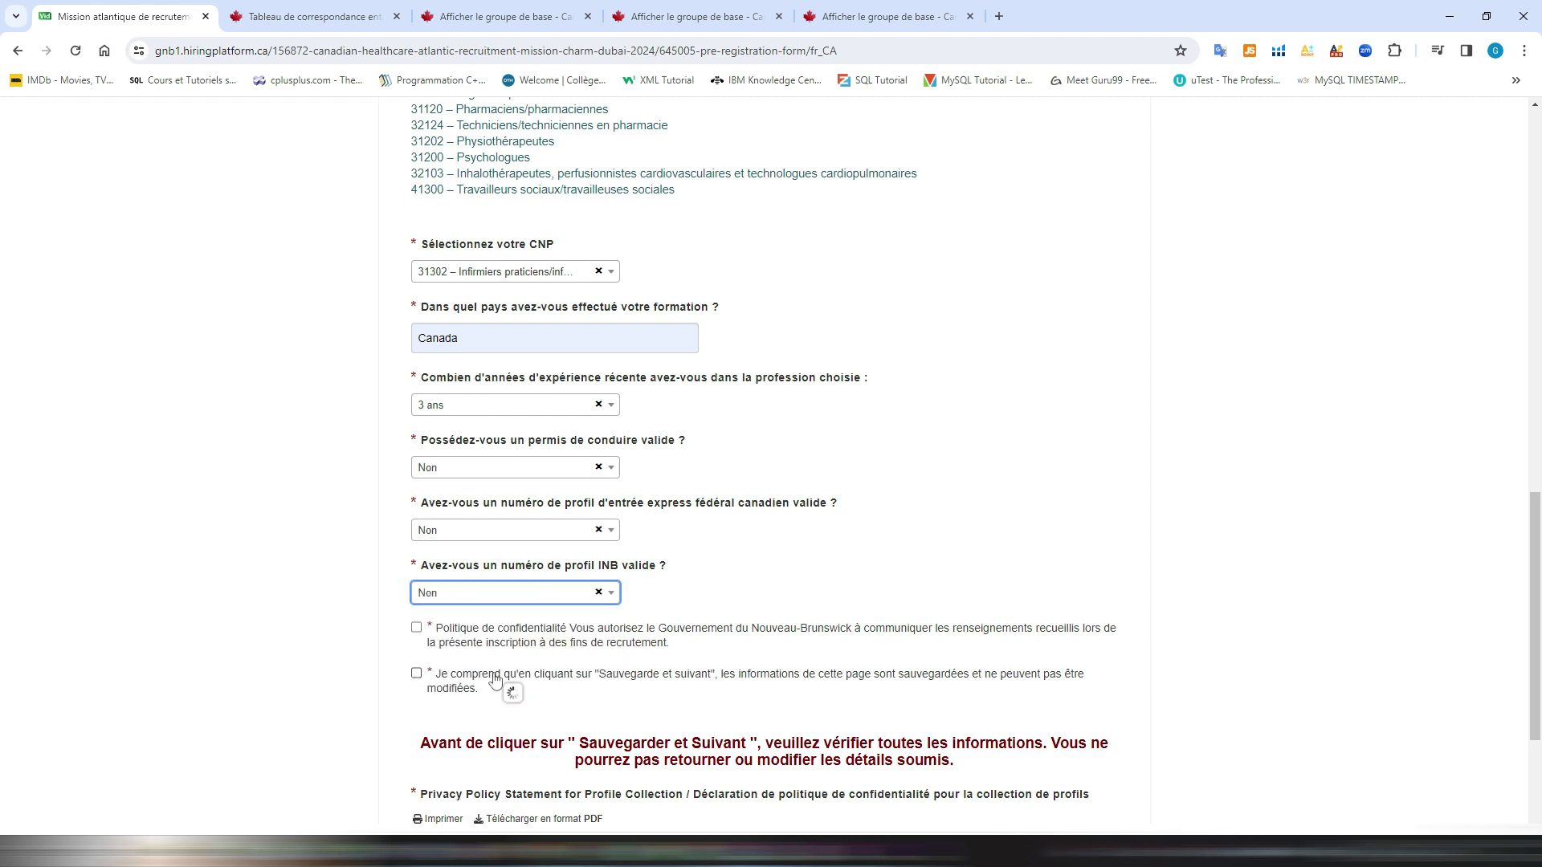
scroll(726, 552, "down", 2)
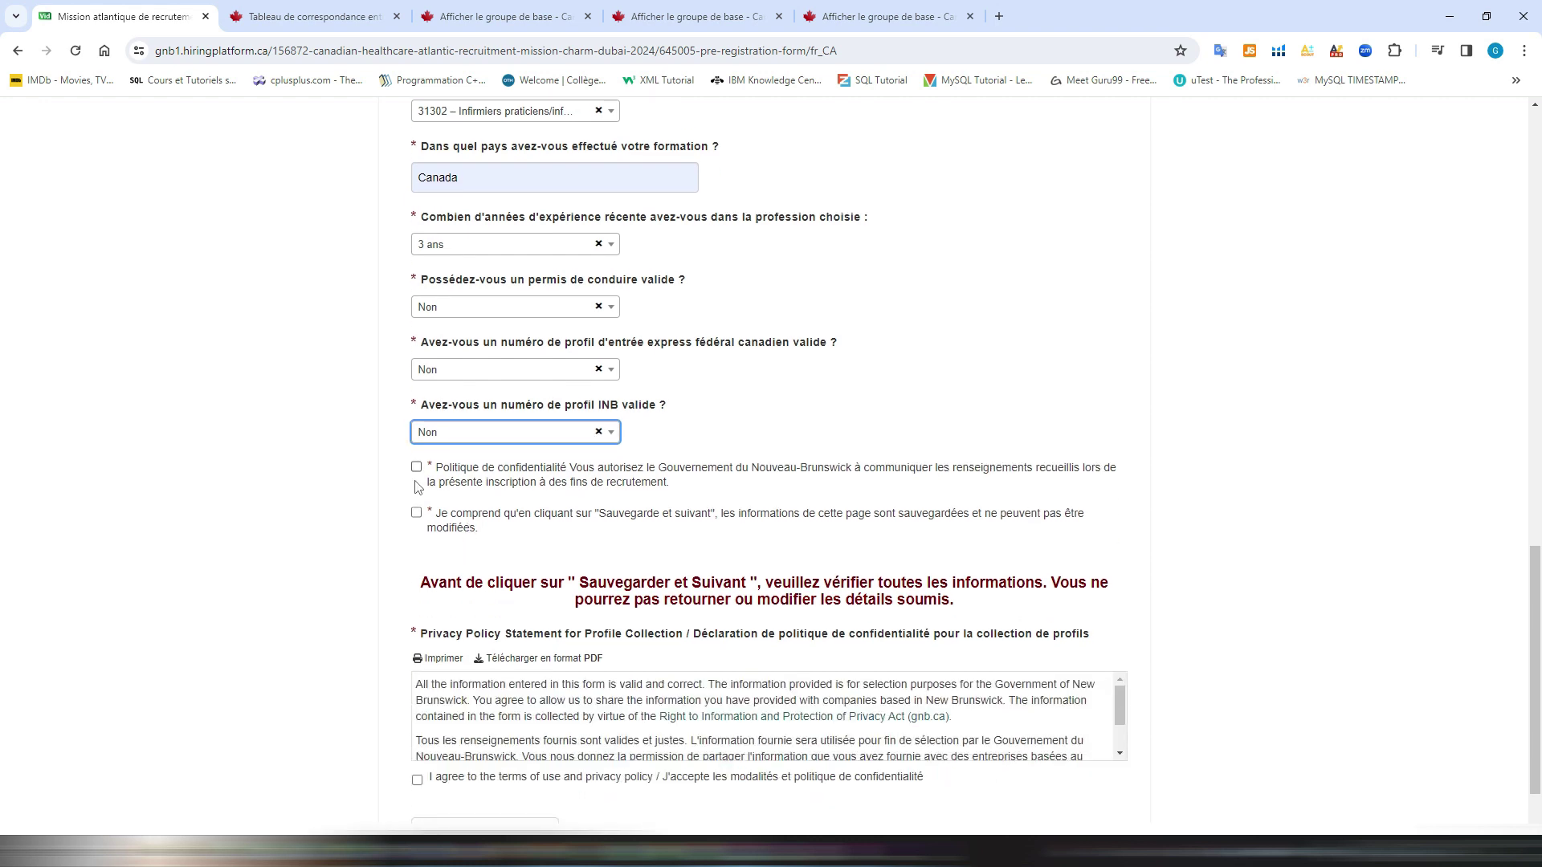
scroll(548, 487, "down", 1)
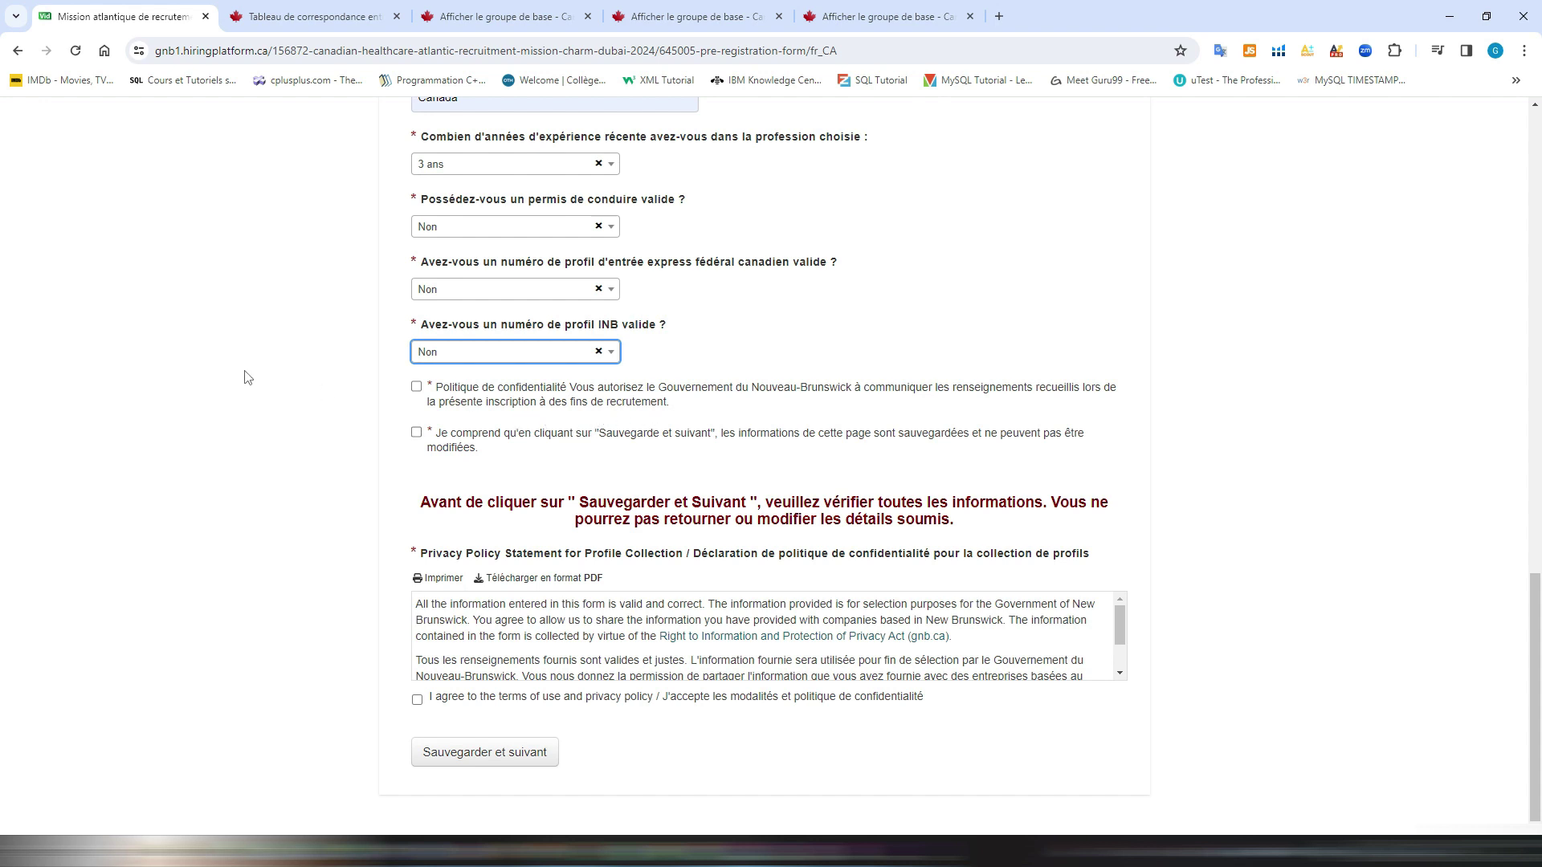
Step: Accept the Politique de confidentialité authorization and the acknowledgement that saved information on this page cannot be modified
left_click(416, 388)
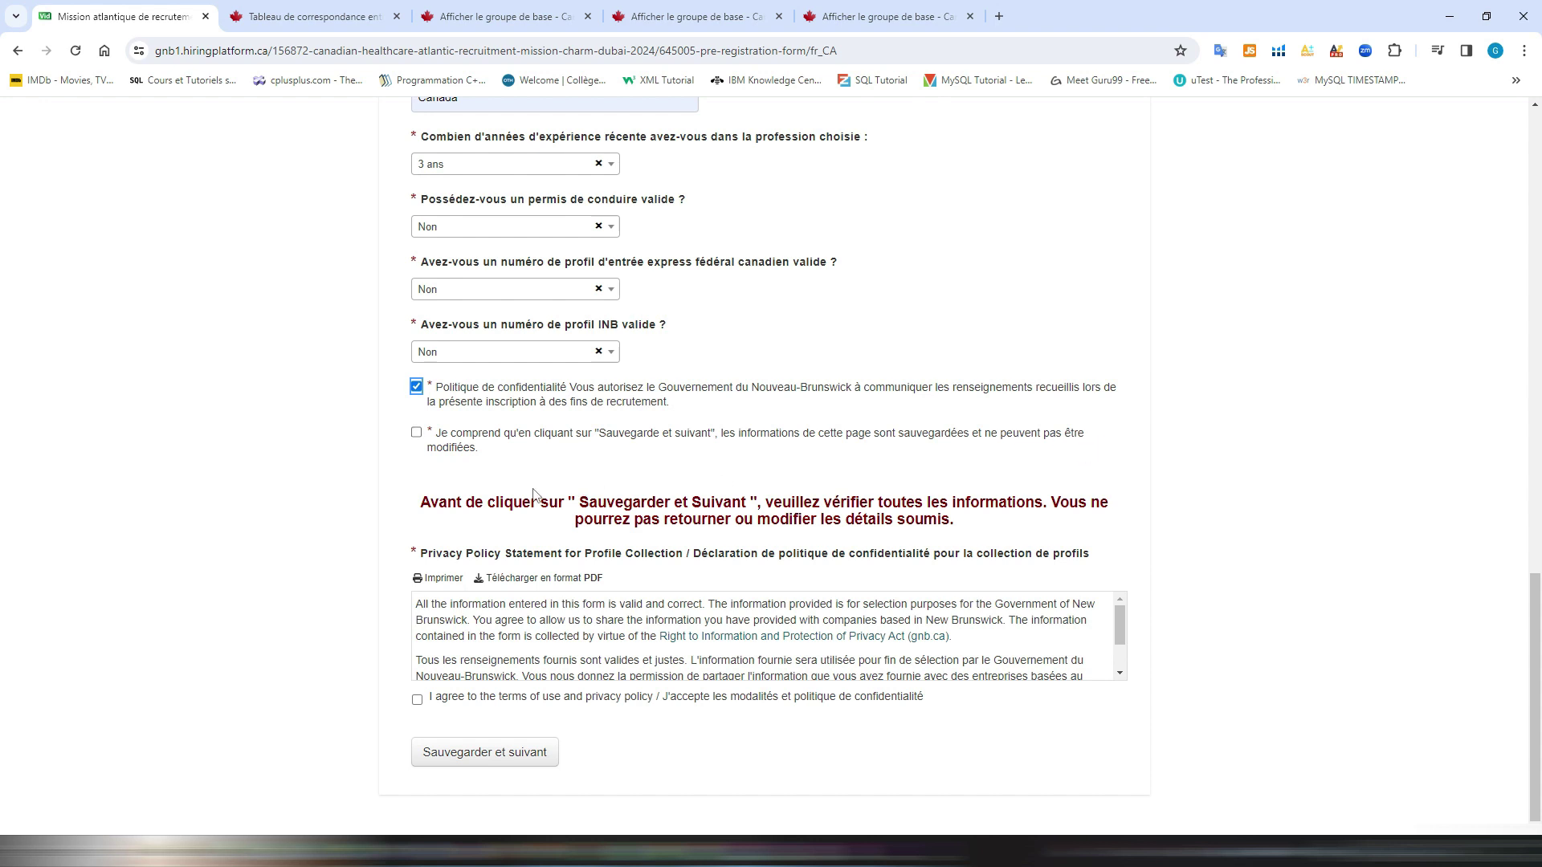
left_click(415, 434)
Step: Review the entered contact details, event date, CNP choice and eligibility answers on the registration form
scroll(687, 590, "up", 9)
scroll(686, 582, "up", 5)
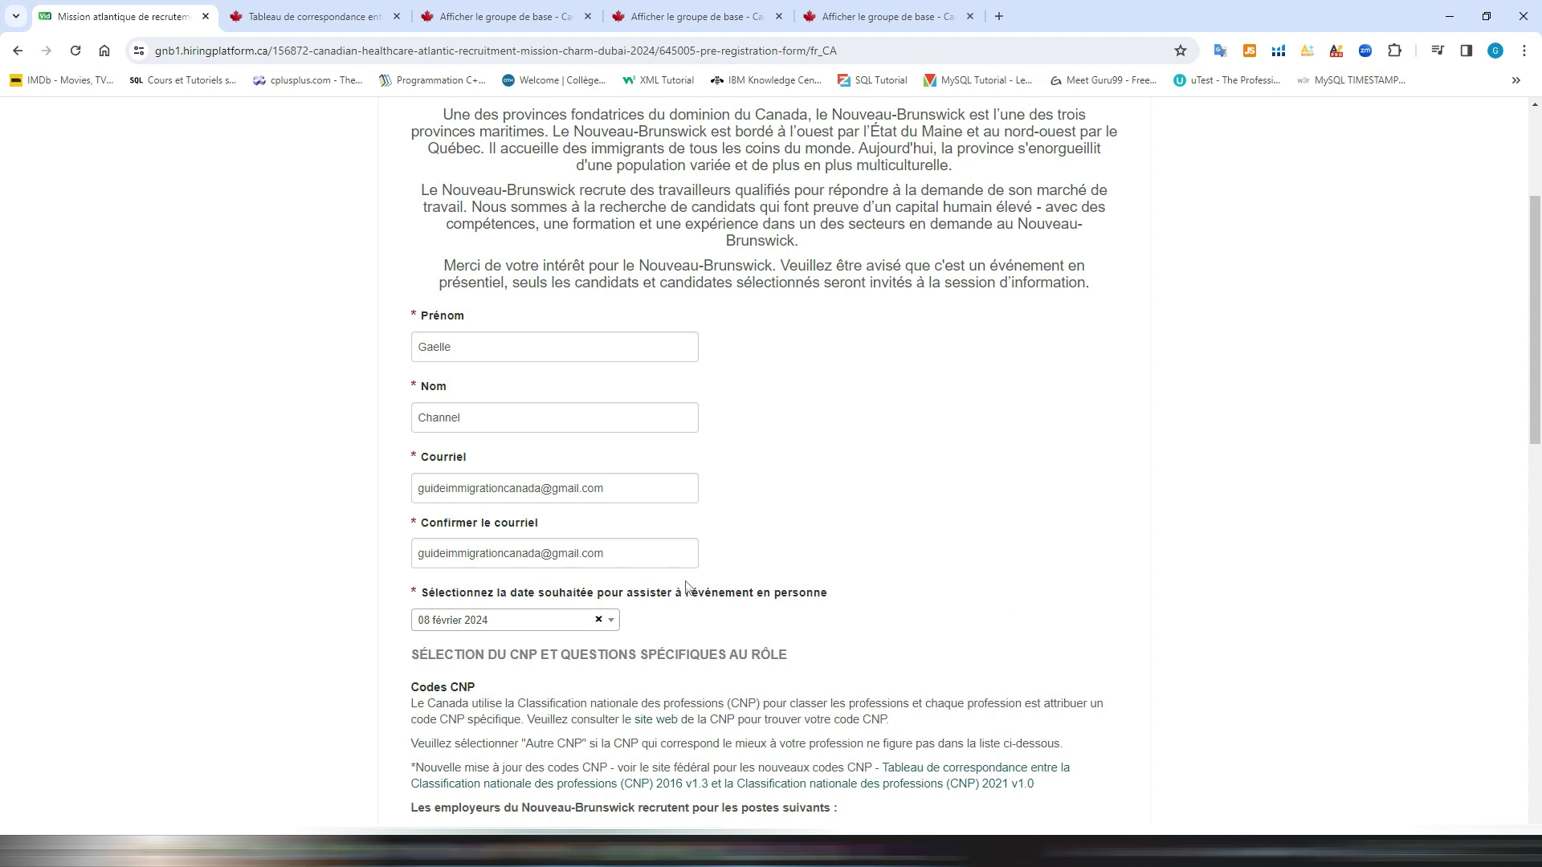
scroll(687, 586, "down", 10)
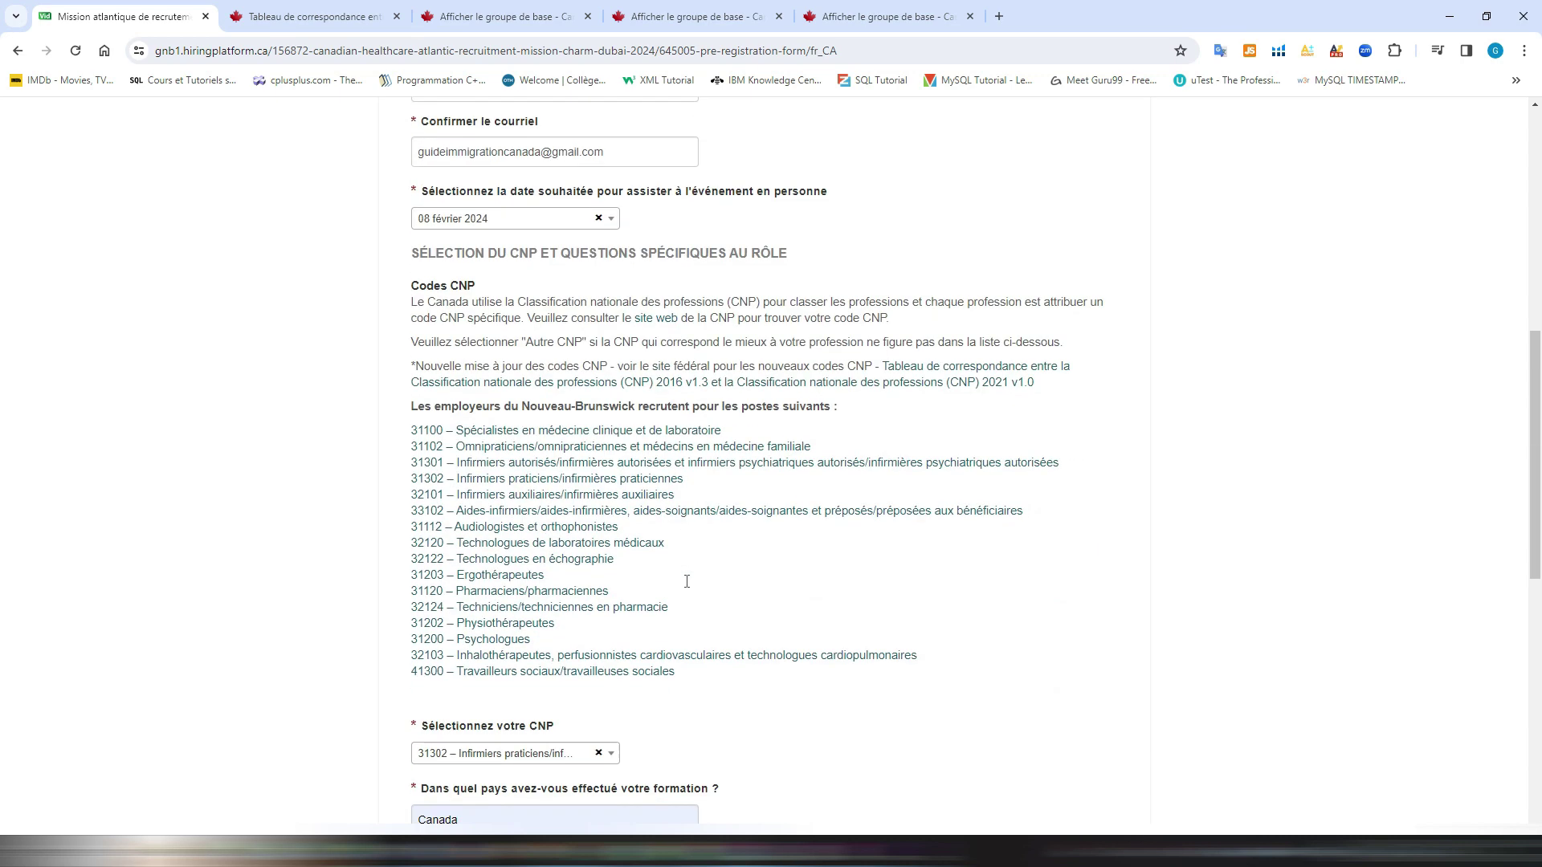
scroll(687, 581, "down", 5)
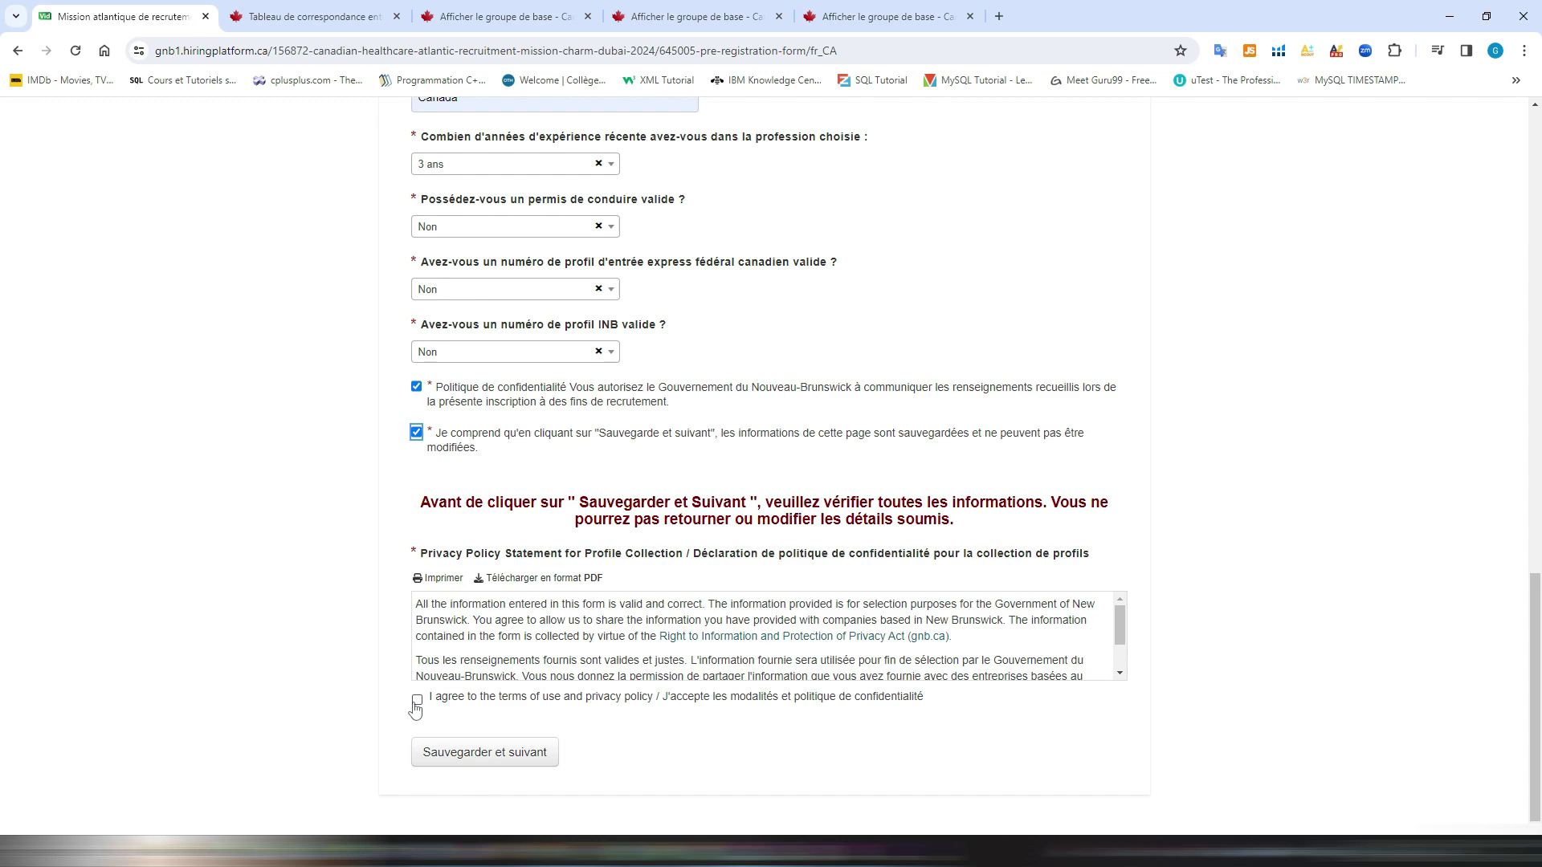
scroll(640, 654, "up", 2)
scroll(640, 654, "down", 2)
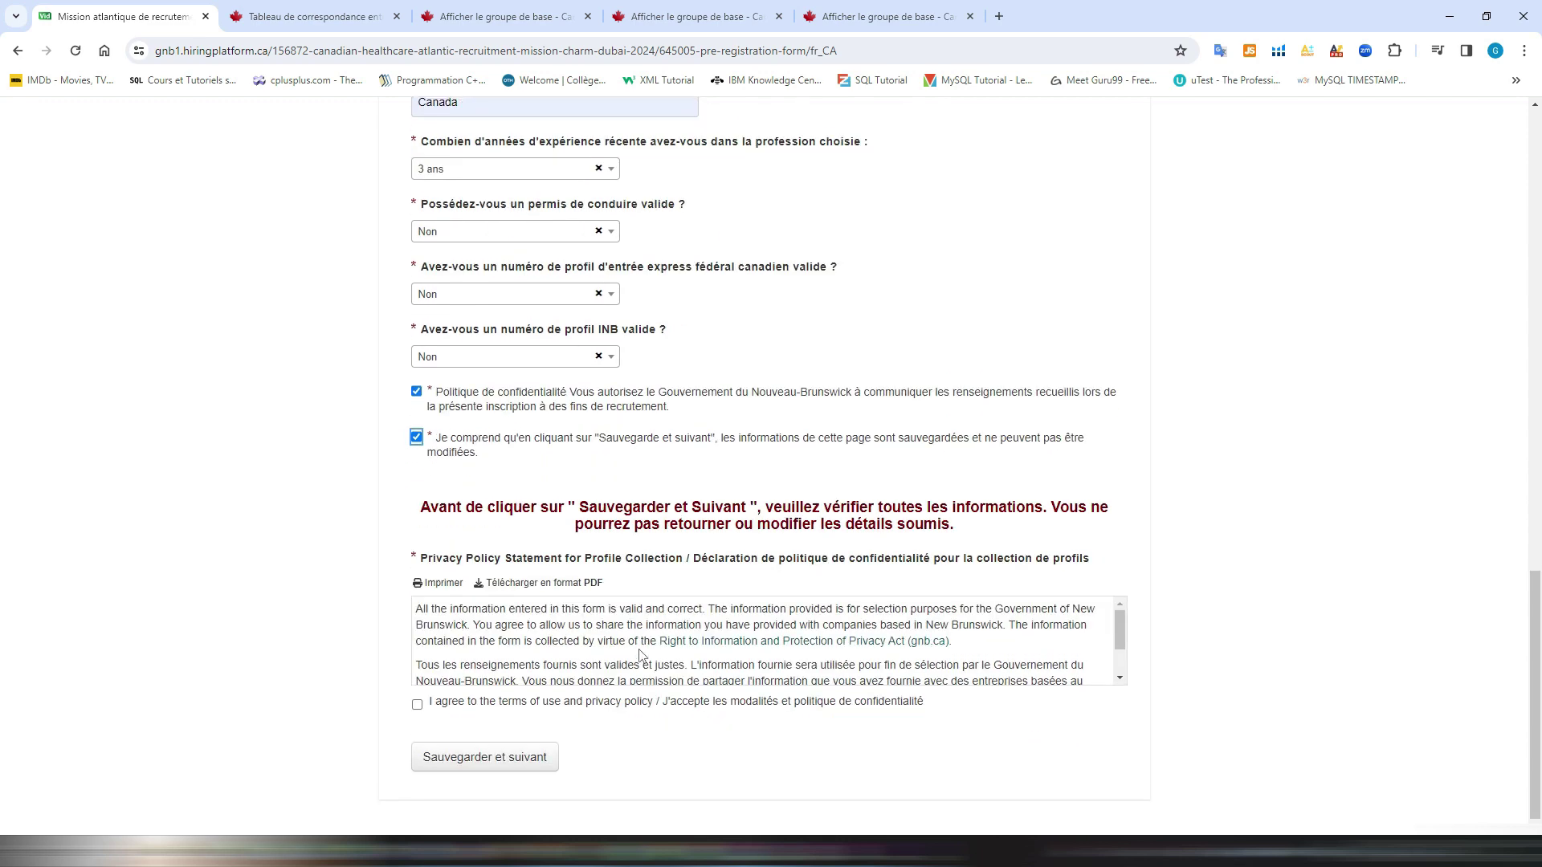
scroll(640, 654, "up", 15)
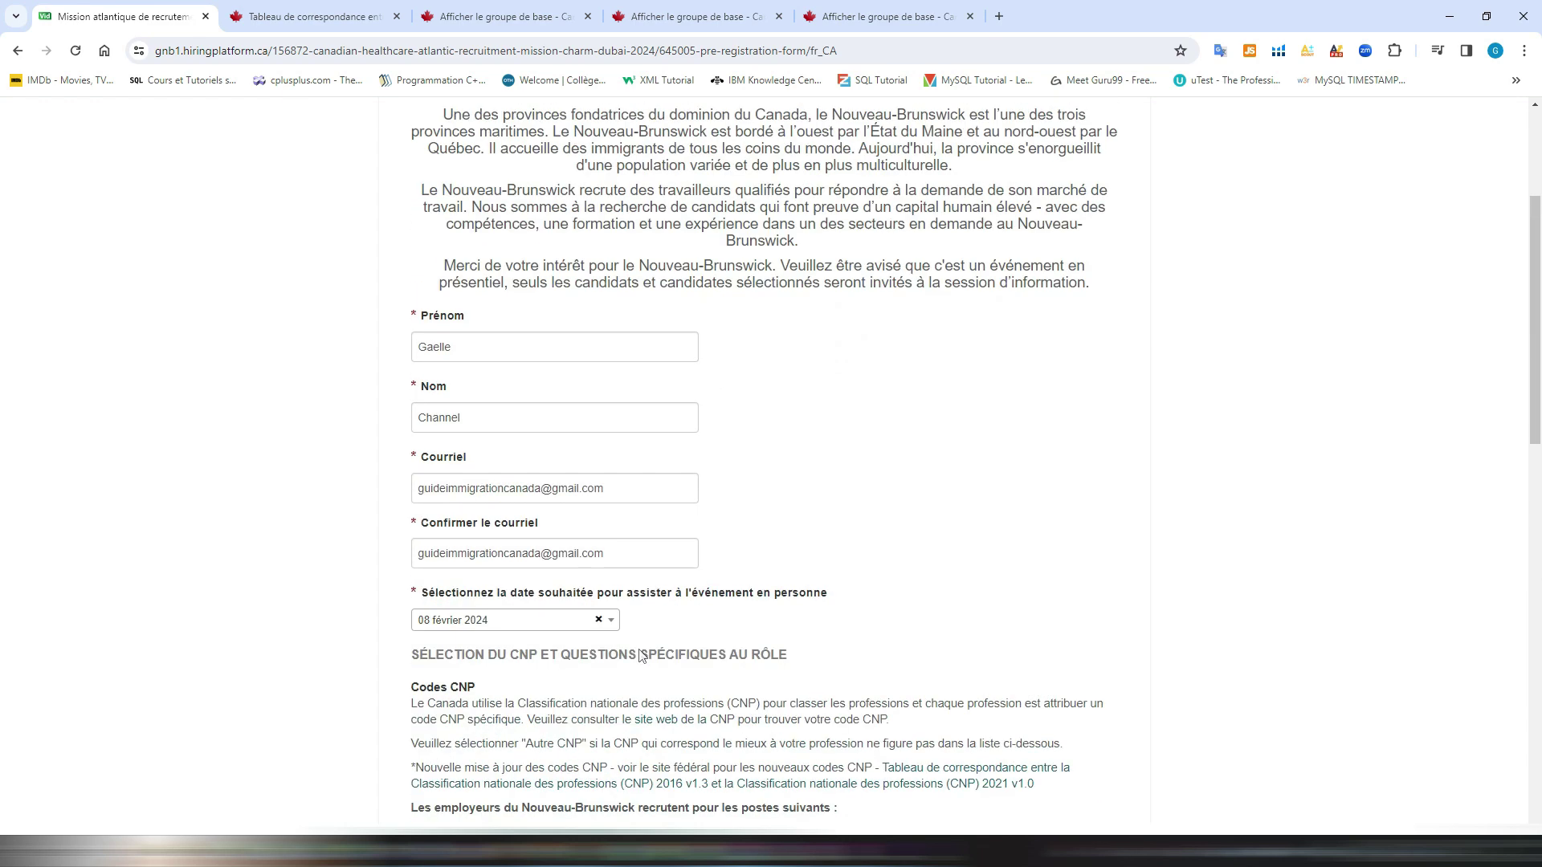
scroll(640, 654, "down", 15)
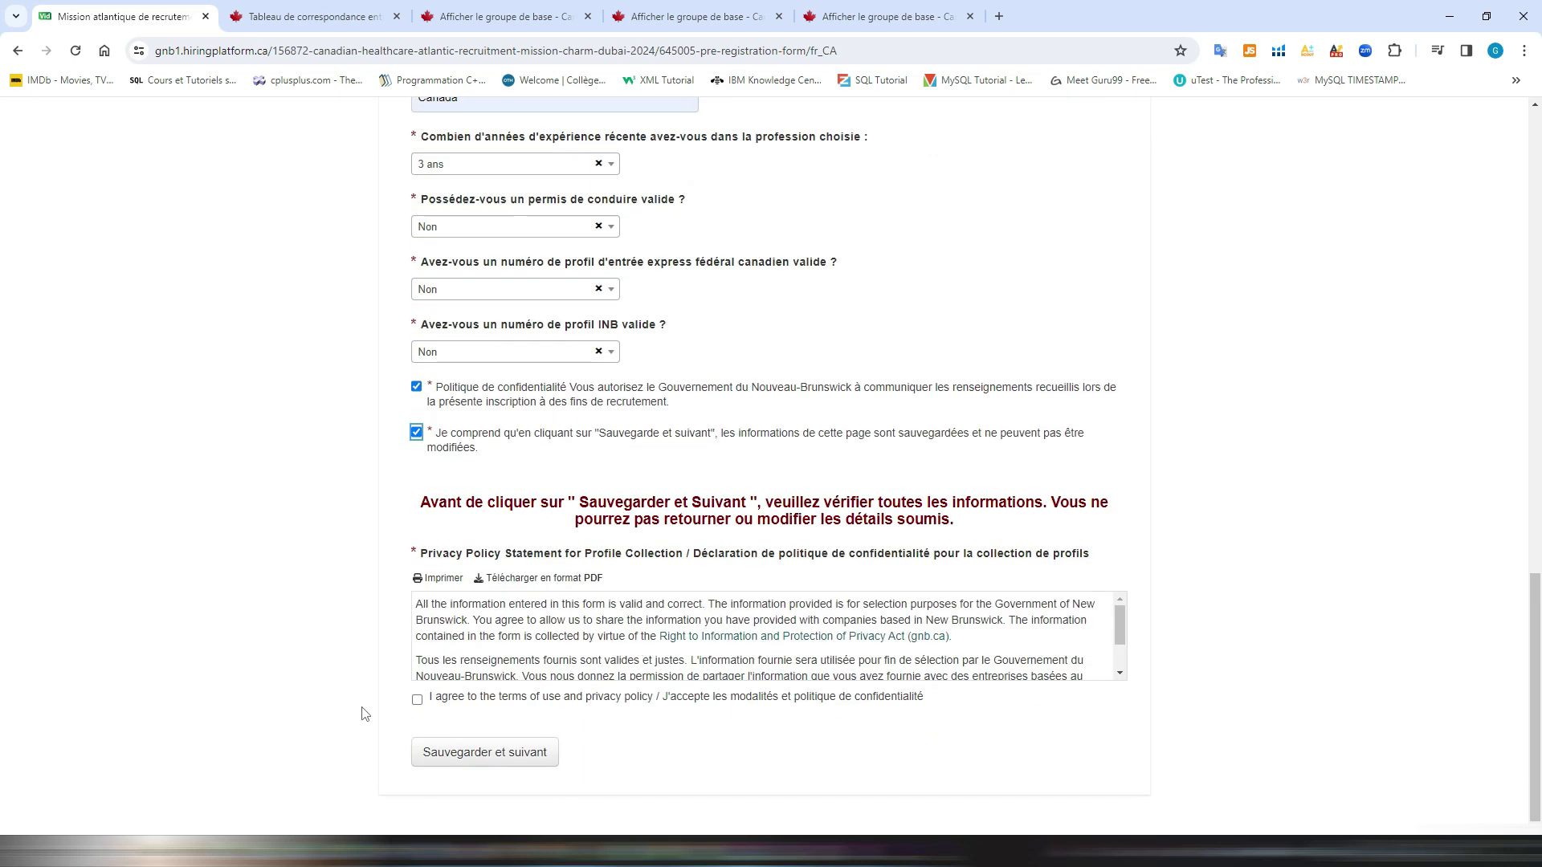
Step: Agree to the terms of use and privacy policy, and save the registration page to continue
left_click(417, 699)
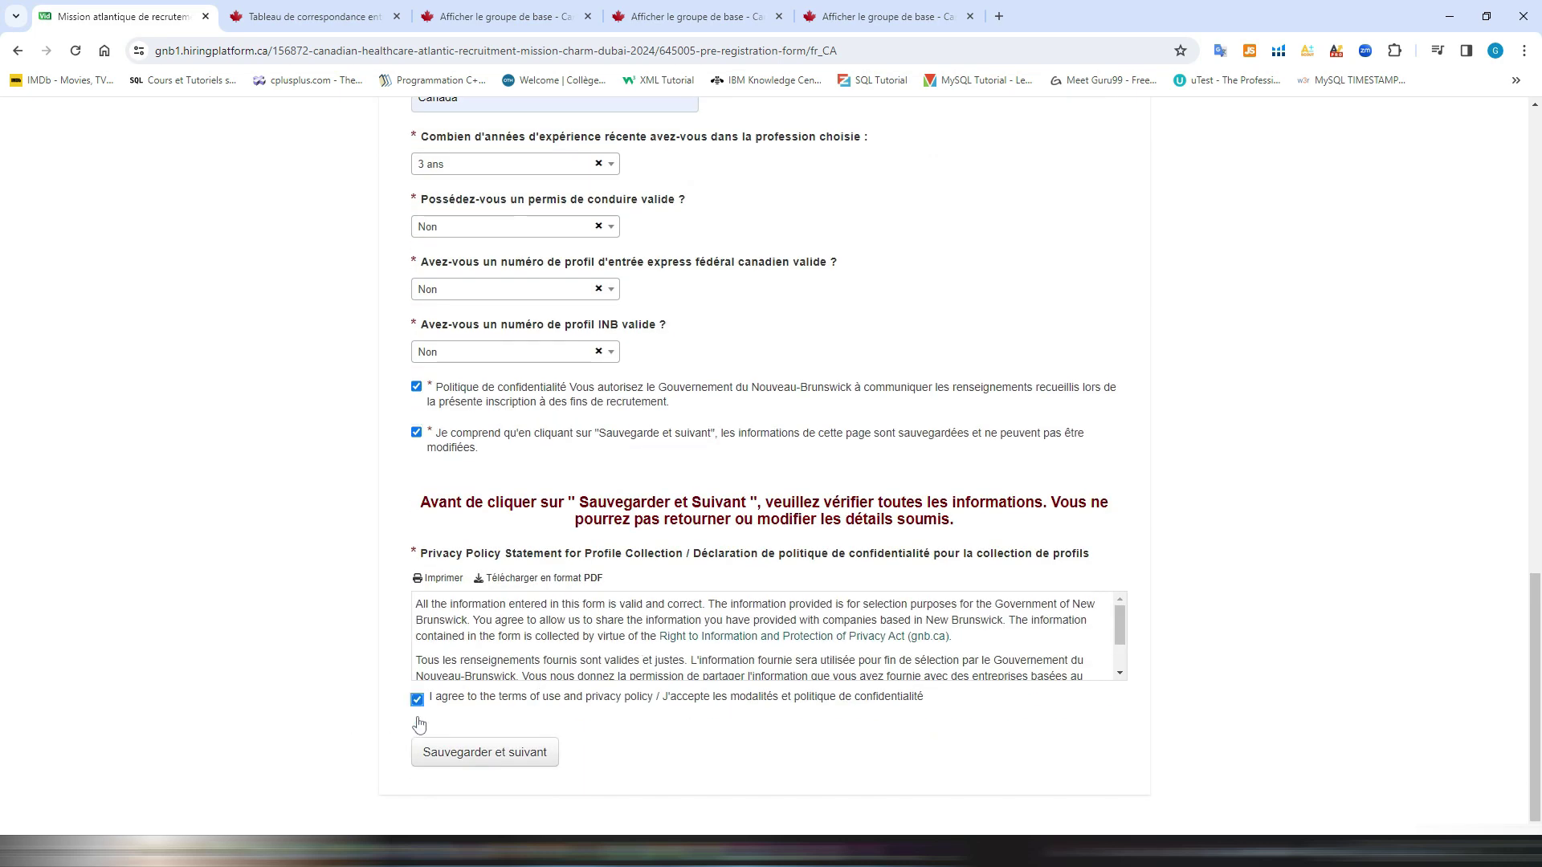
left_click(451, 761)
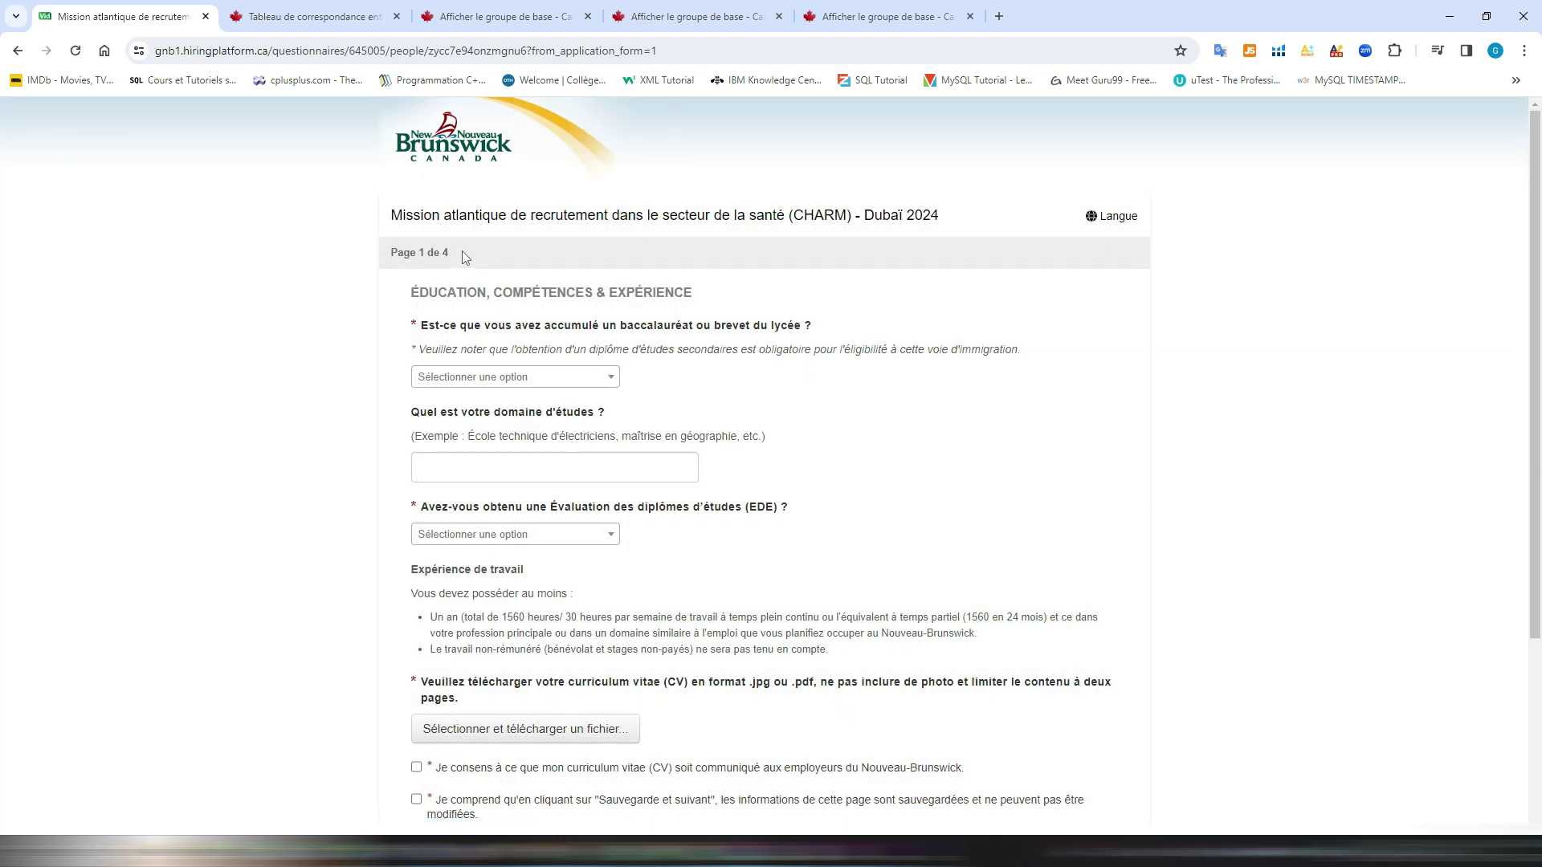
Step: Answer Oui to having obtained a baccalauréat or brevet du lycée in the education section
left_click_drag(462, 252, 391, 258)
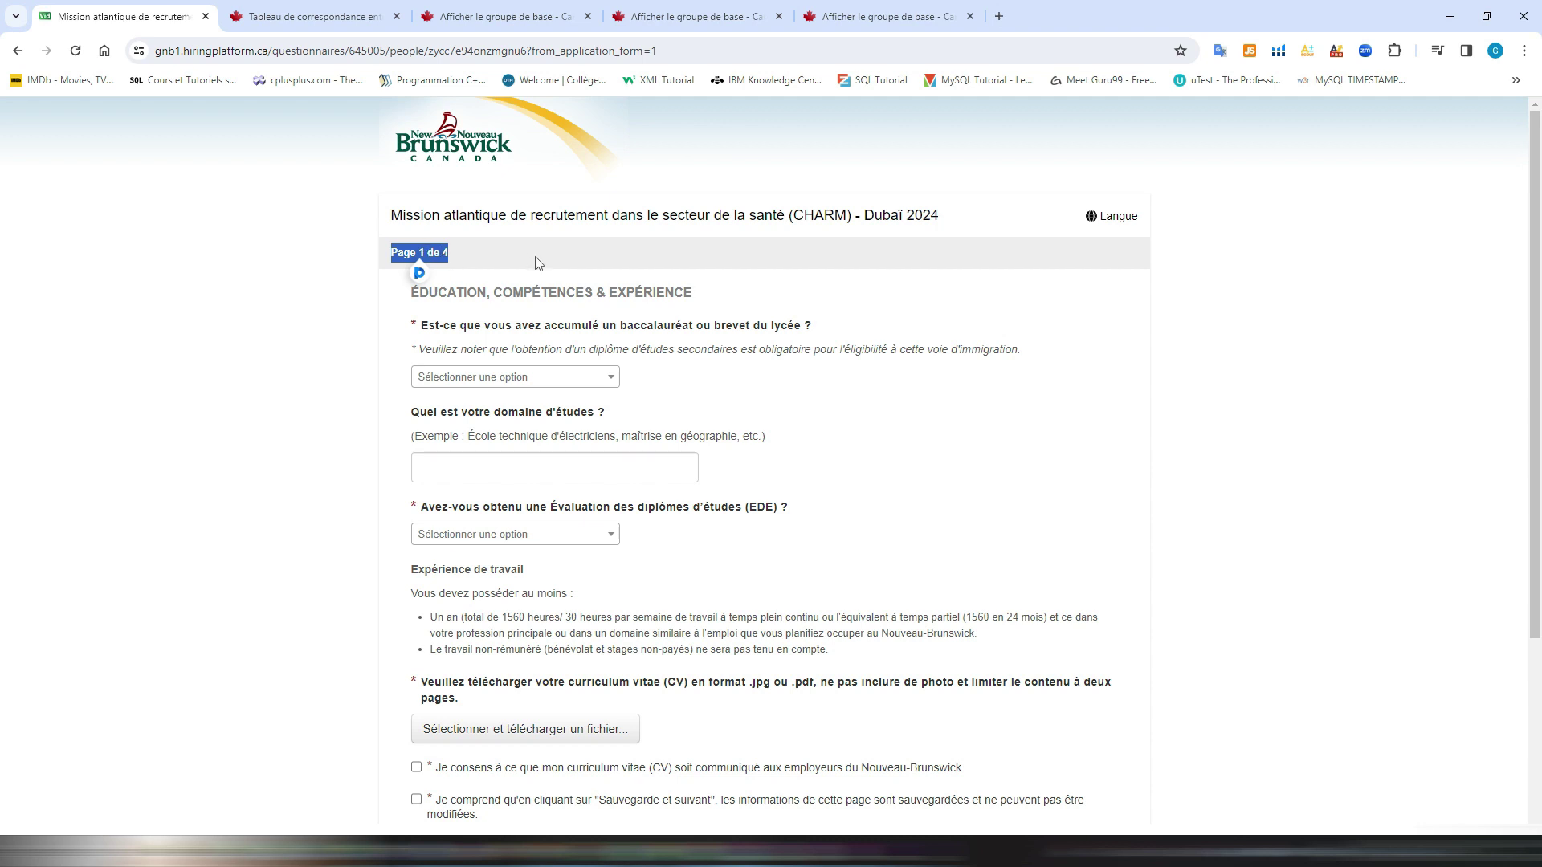
scroll(538, 265, "down", 1)
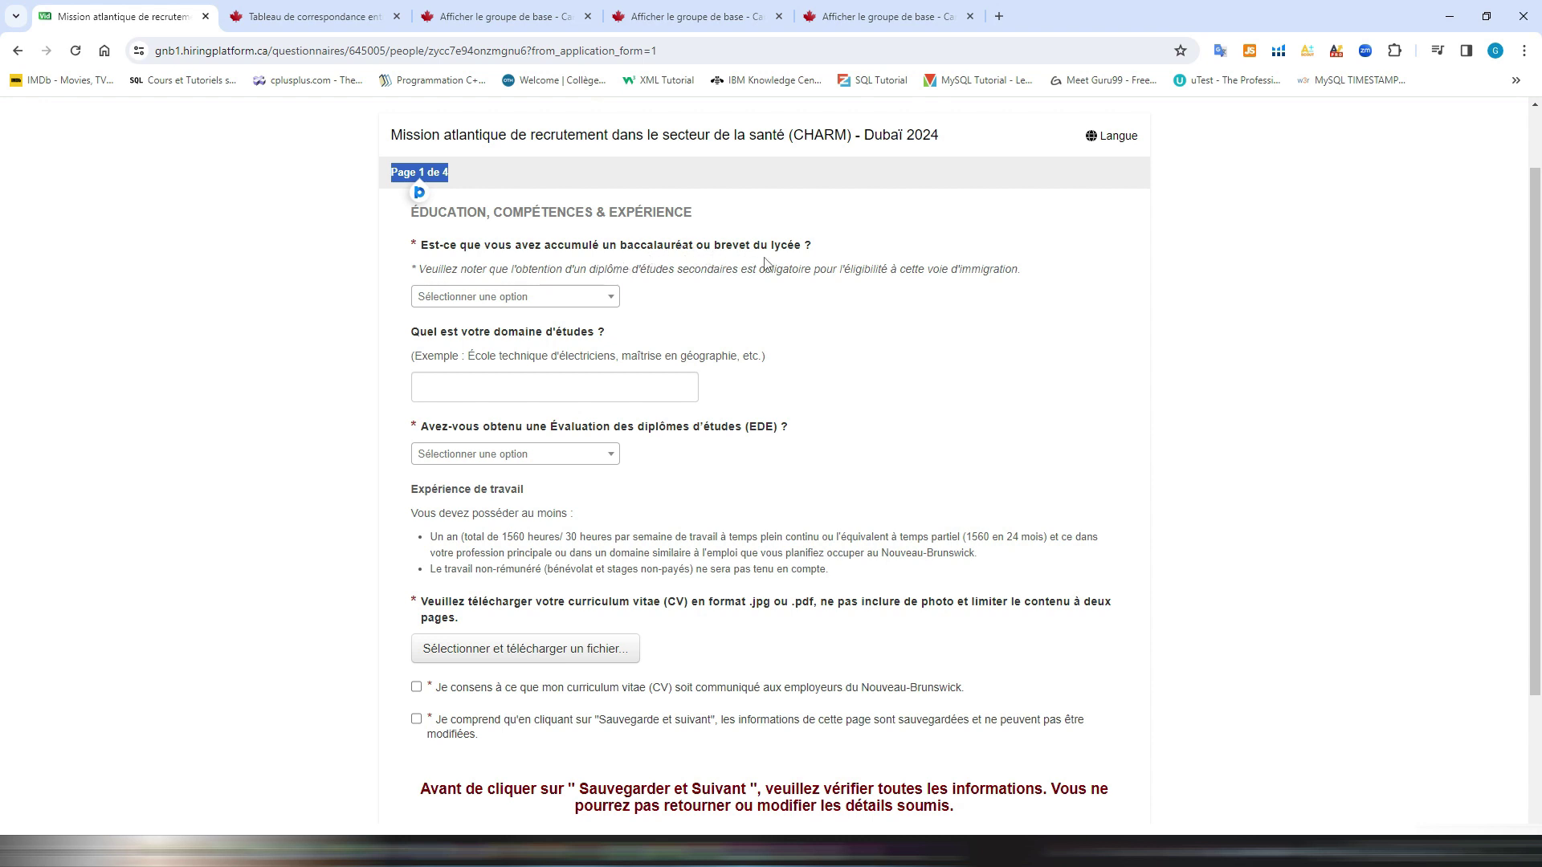
left_click(605, 305)
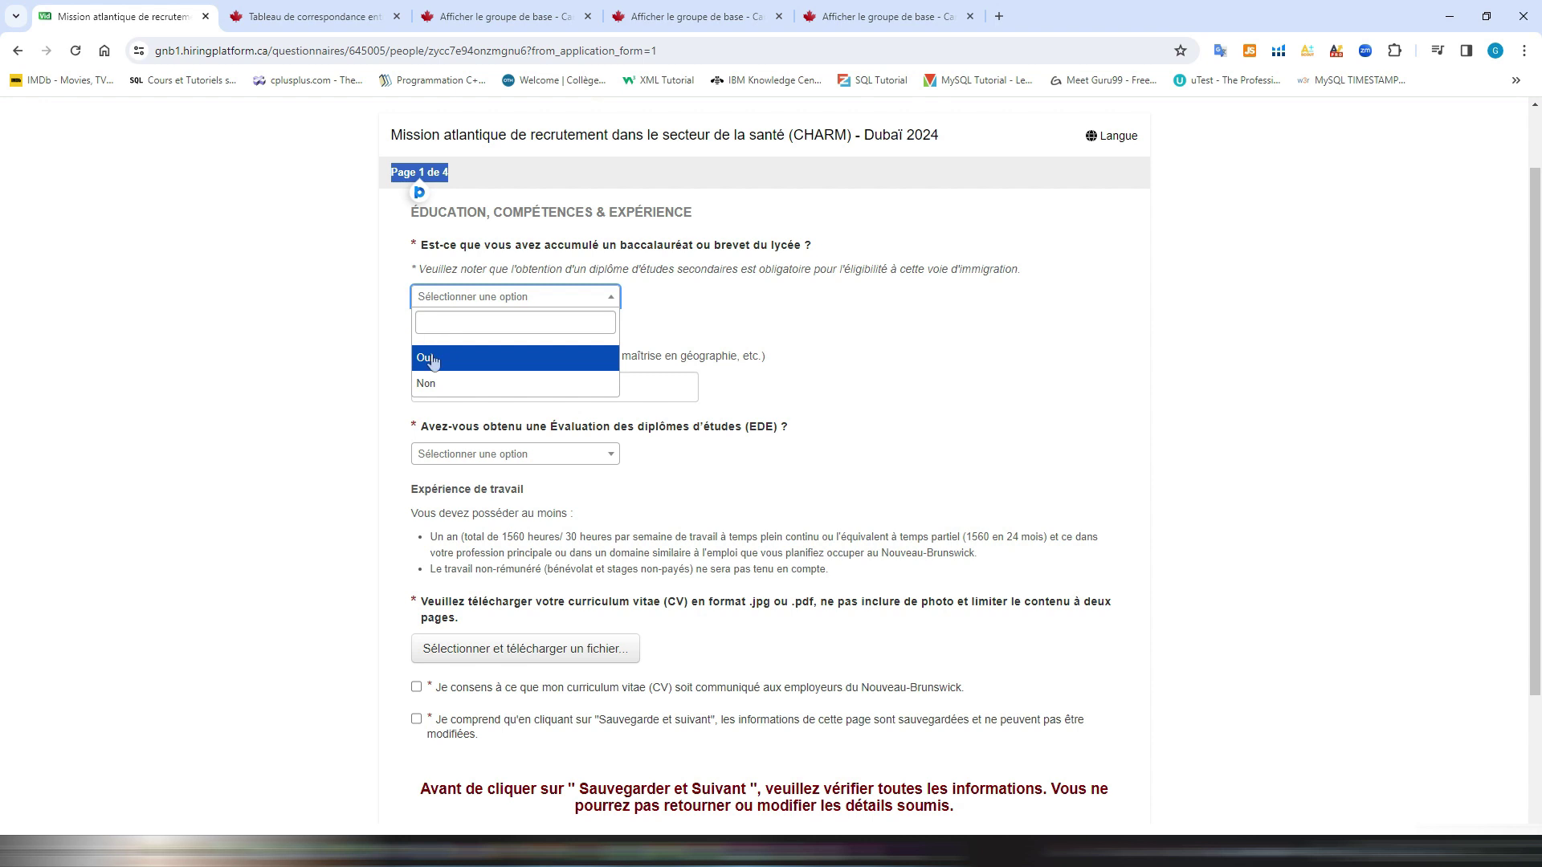
left_click(425, 383)
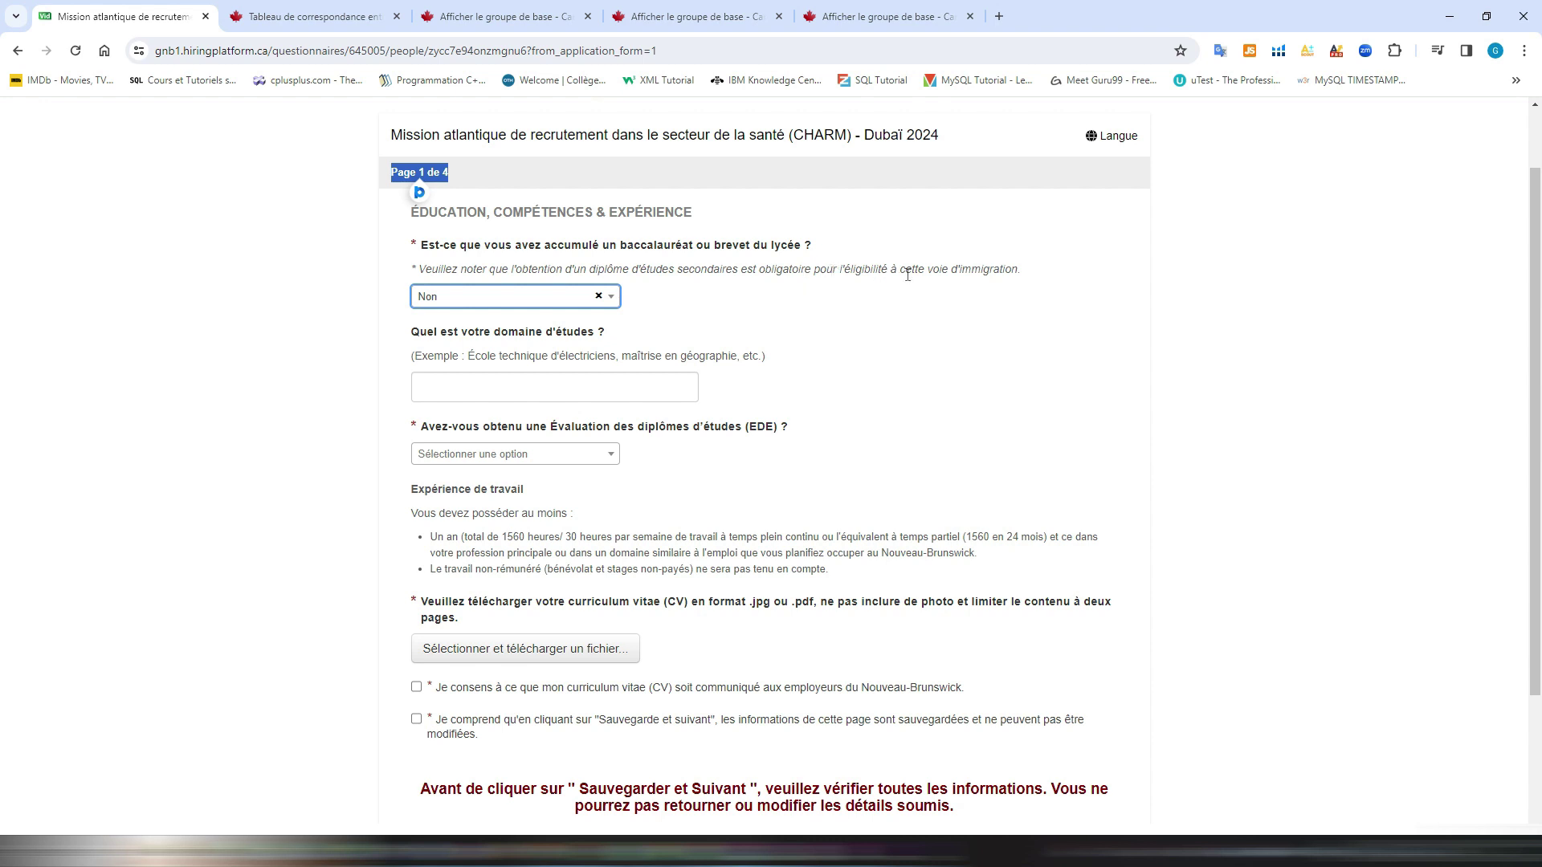
left_click(613, 299)
left_click(613, 300)
left_click(618, 309)
left_click(454, 356)
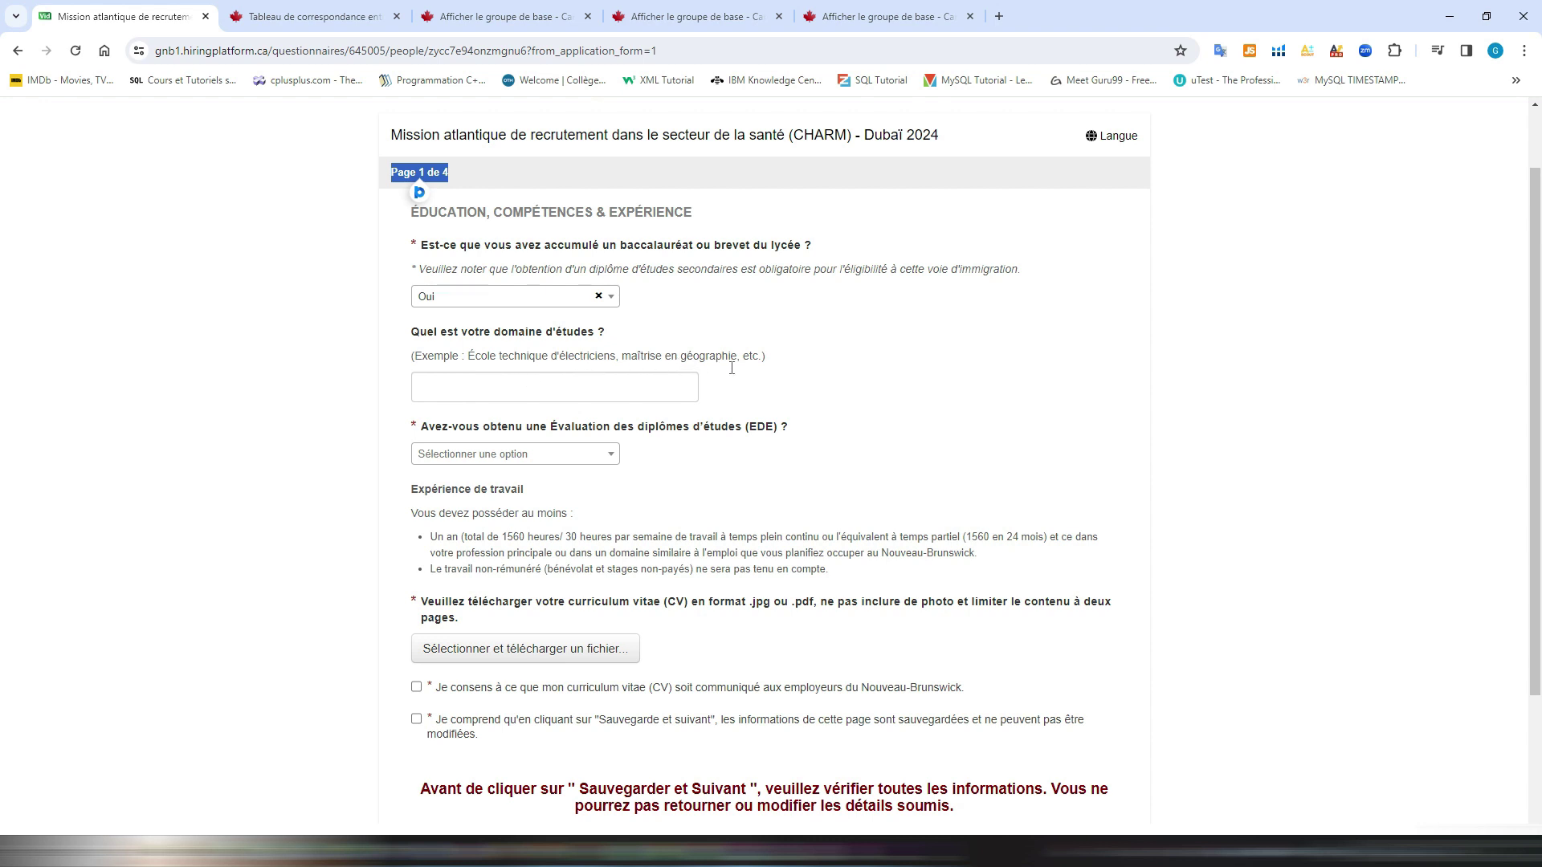
Step: Enter Test as the field of study and answer Non to having obtained an Évaluation des diplômes d'études (EDE)
left_click(473, 380)
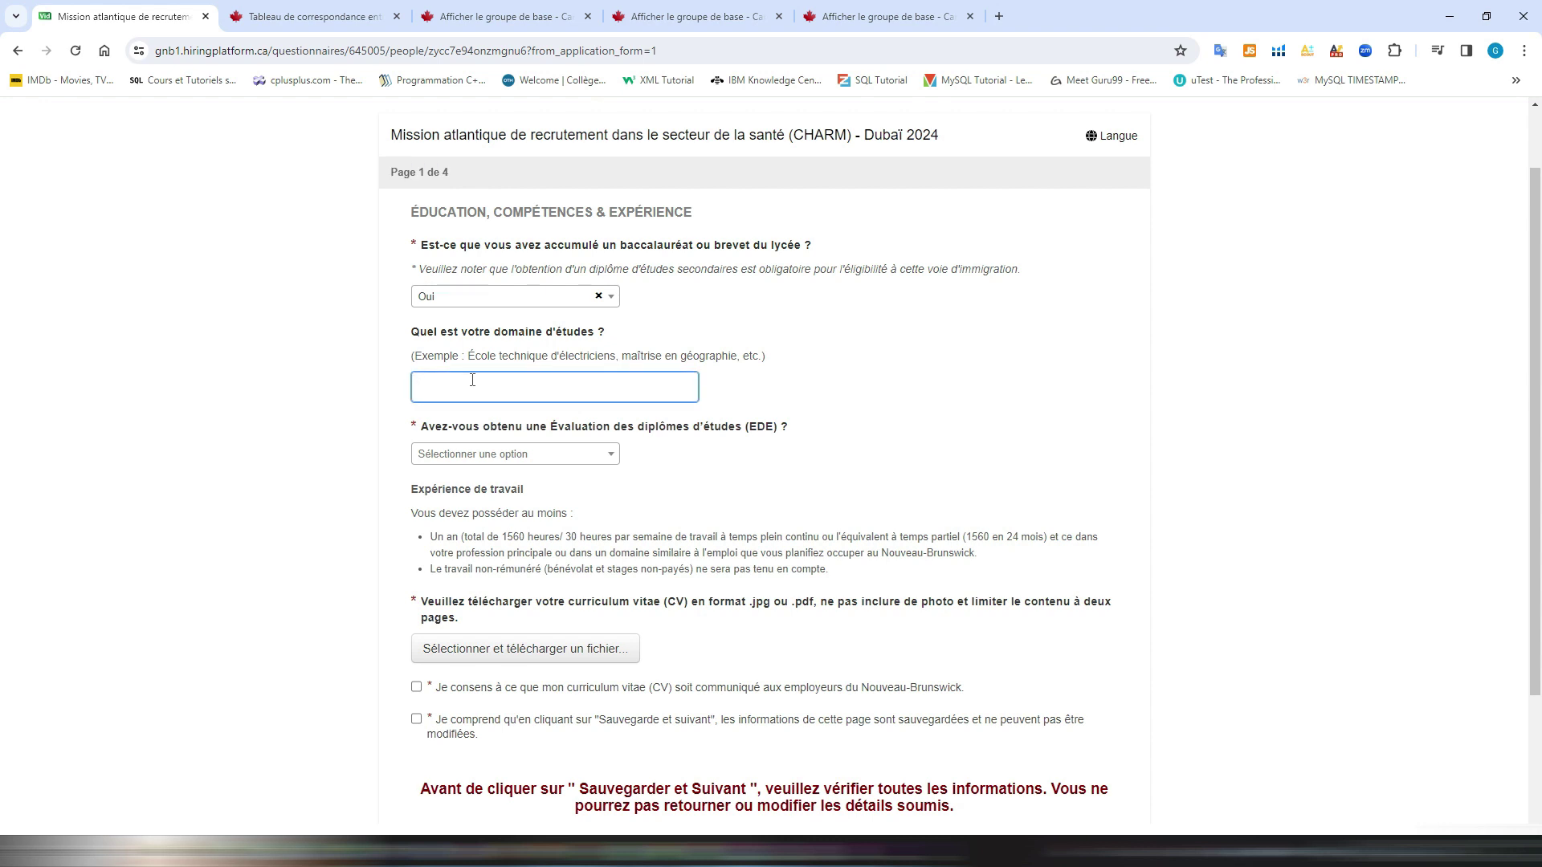
type("Test")
left_click(600, 459)
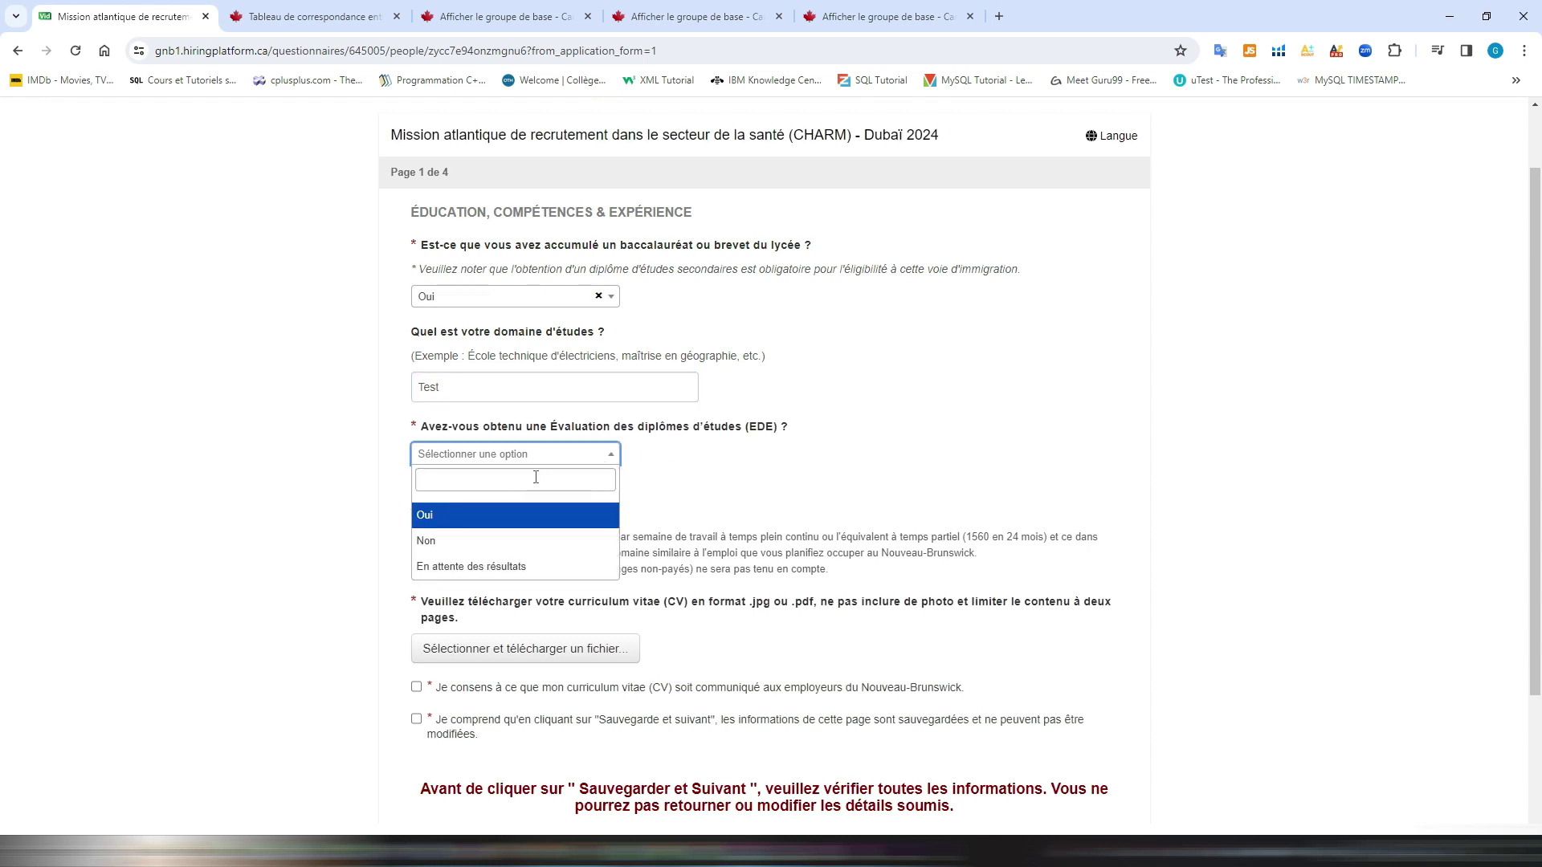
left_click(440, 518)
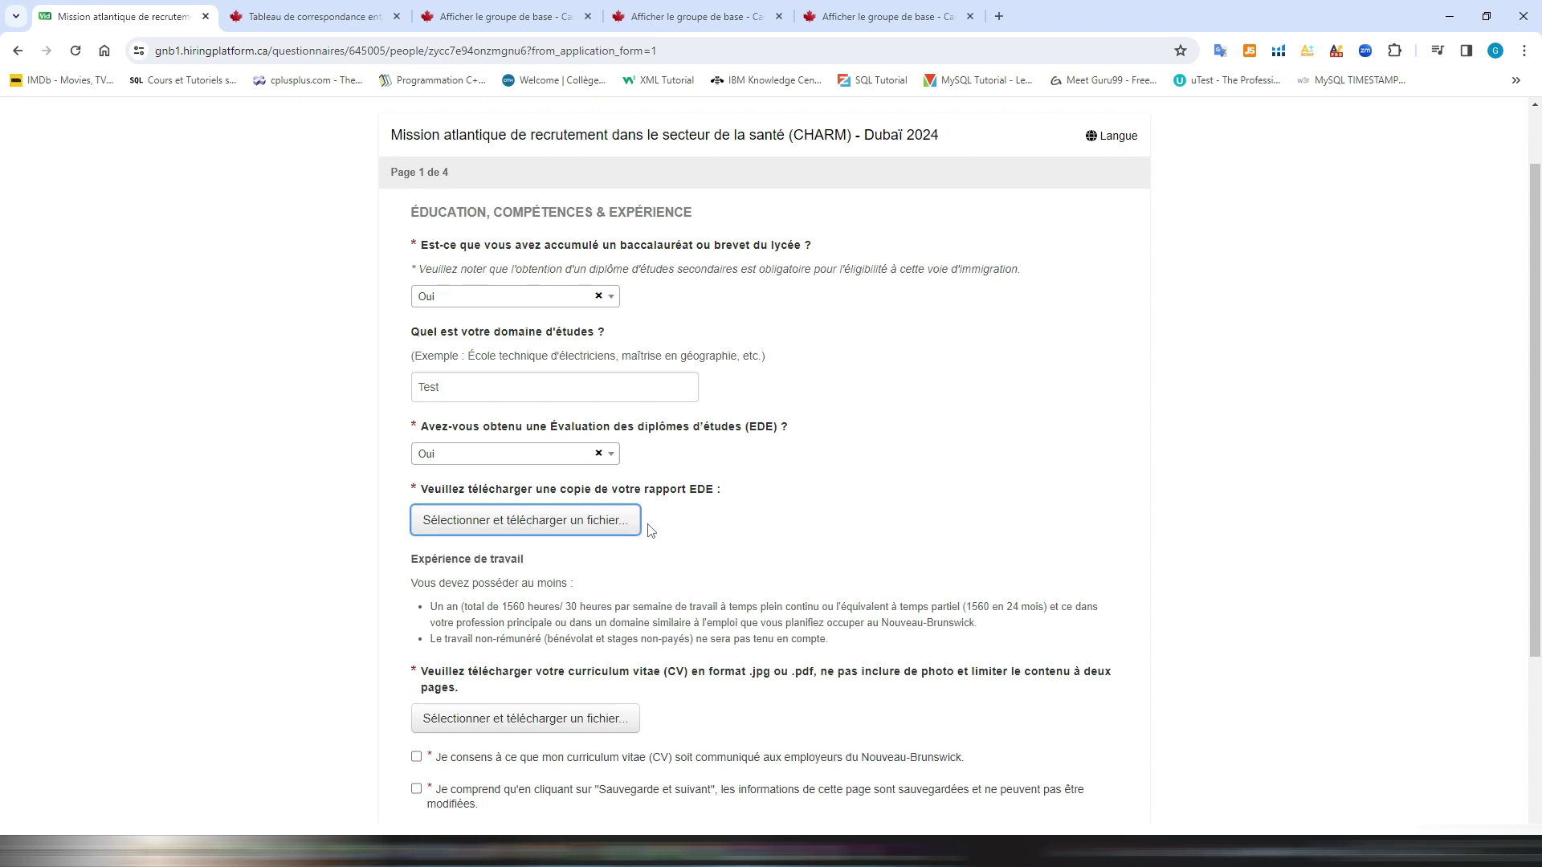
left_click(573, 461)
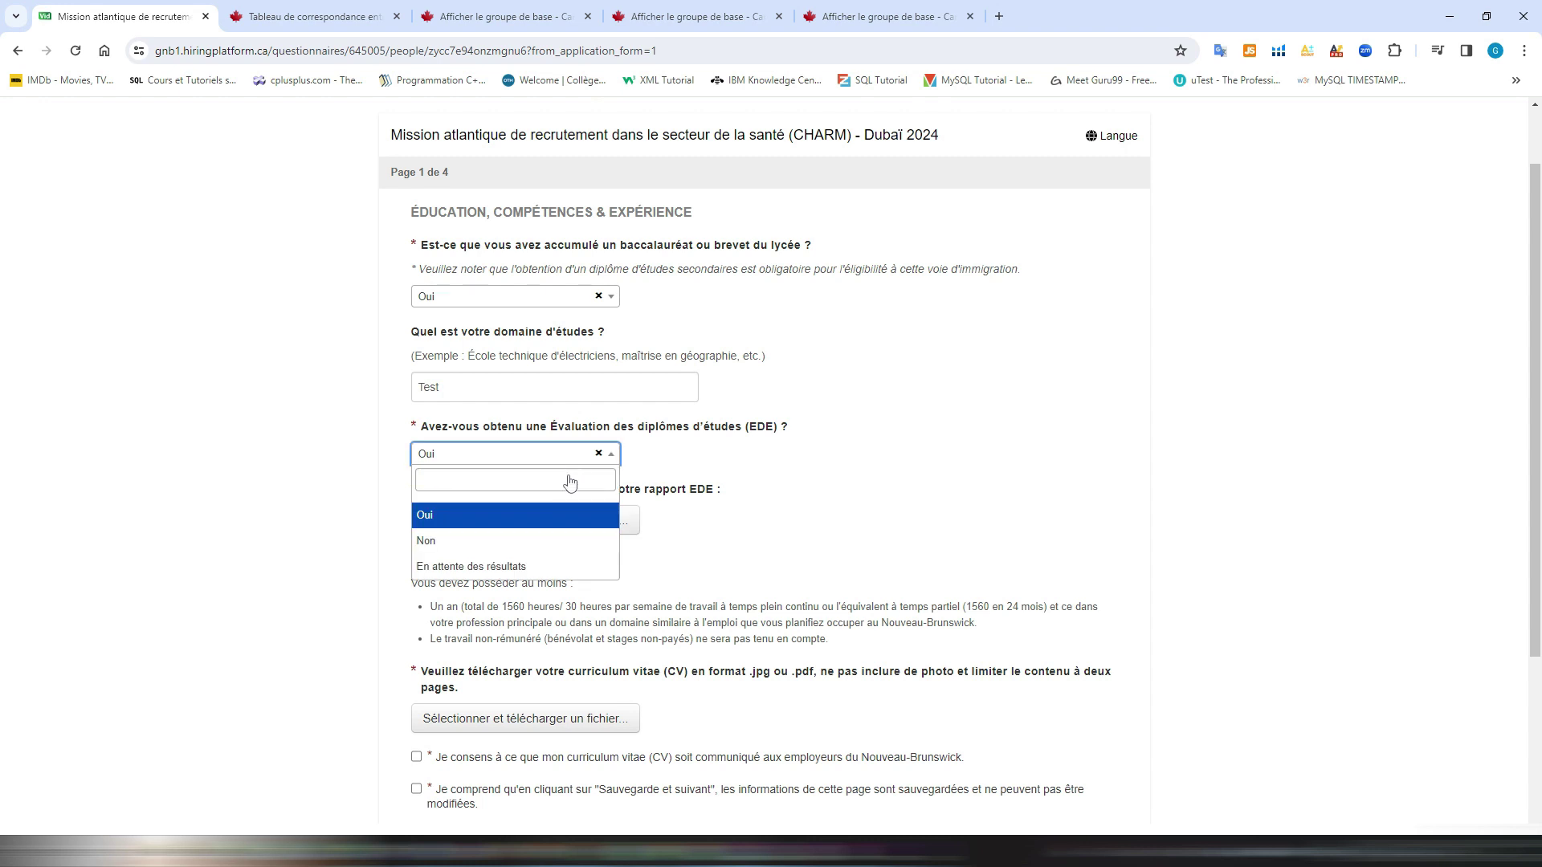
left_click(471, 533)
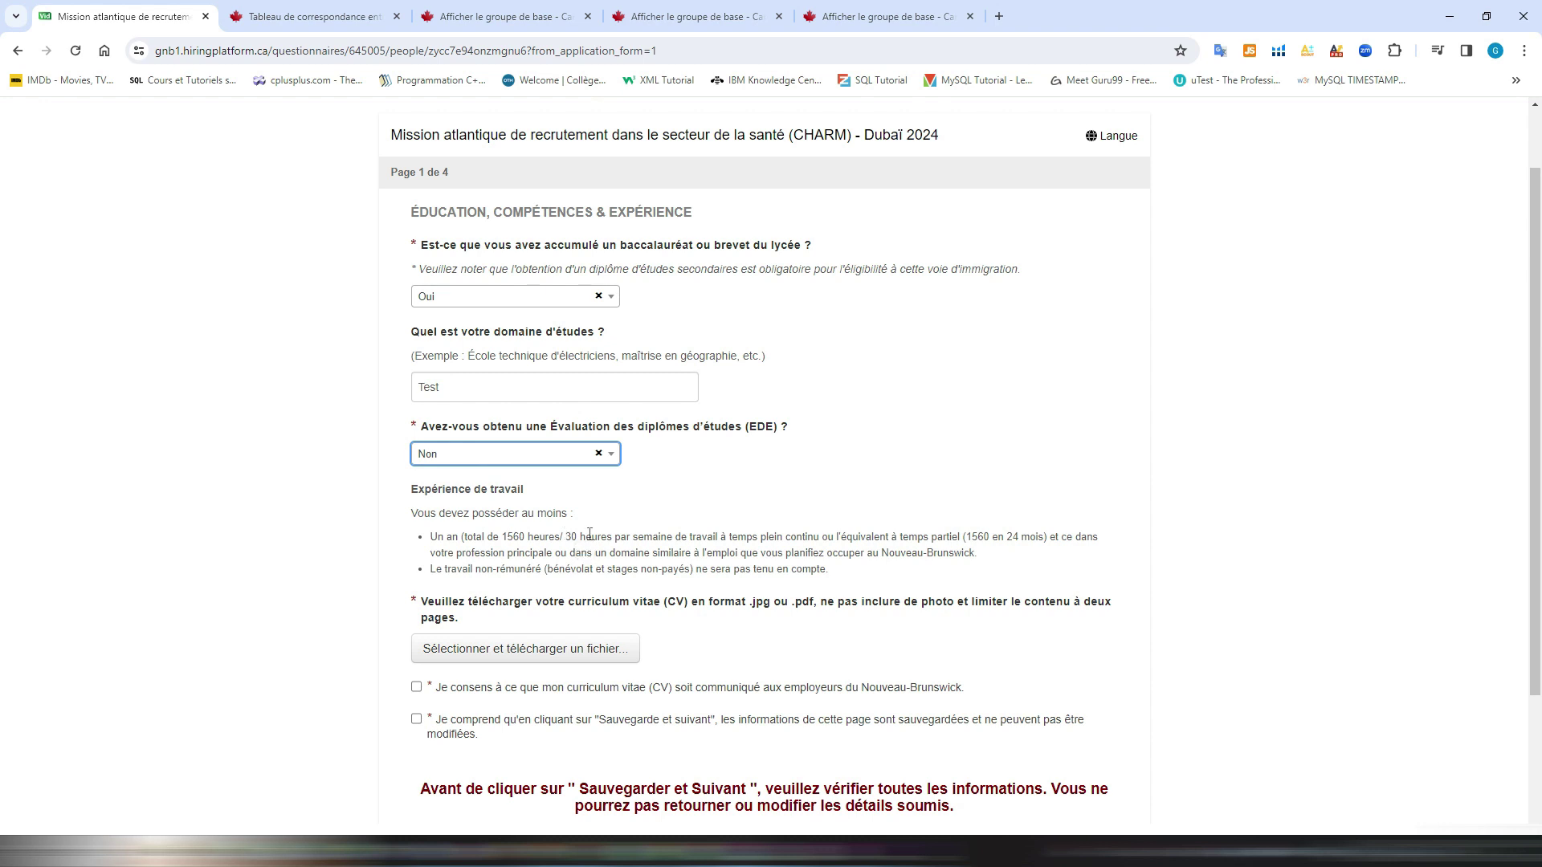
Step: Consent to sharing the CV with New Brunswick employers and acknowledge that saved information cannot be modified
scroll(586, 553, "down", 2)
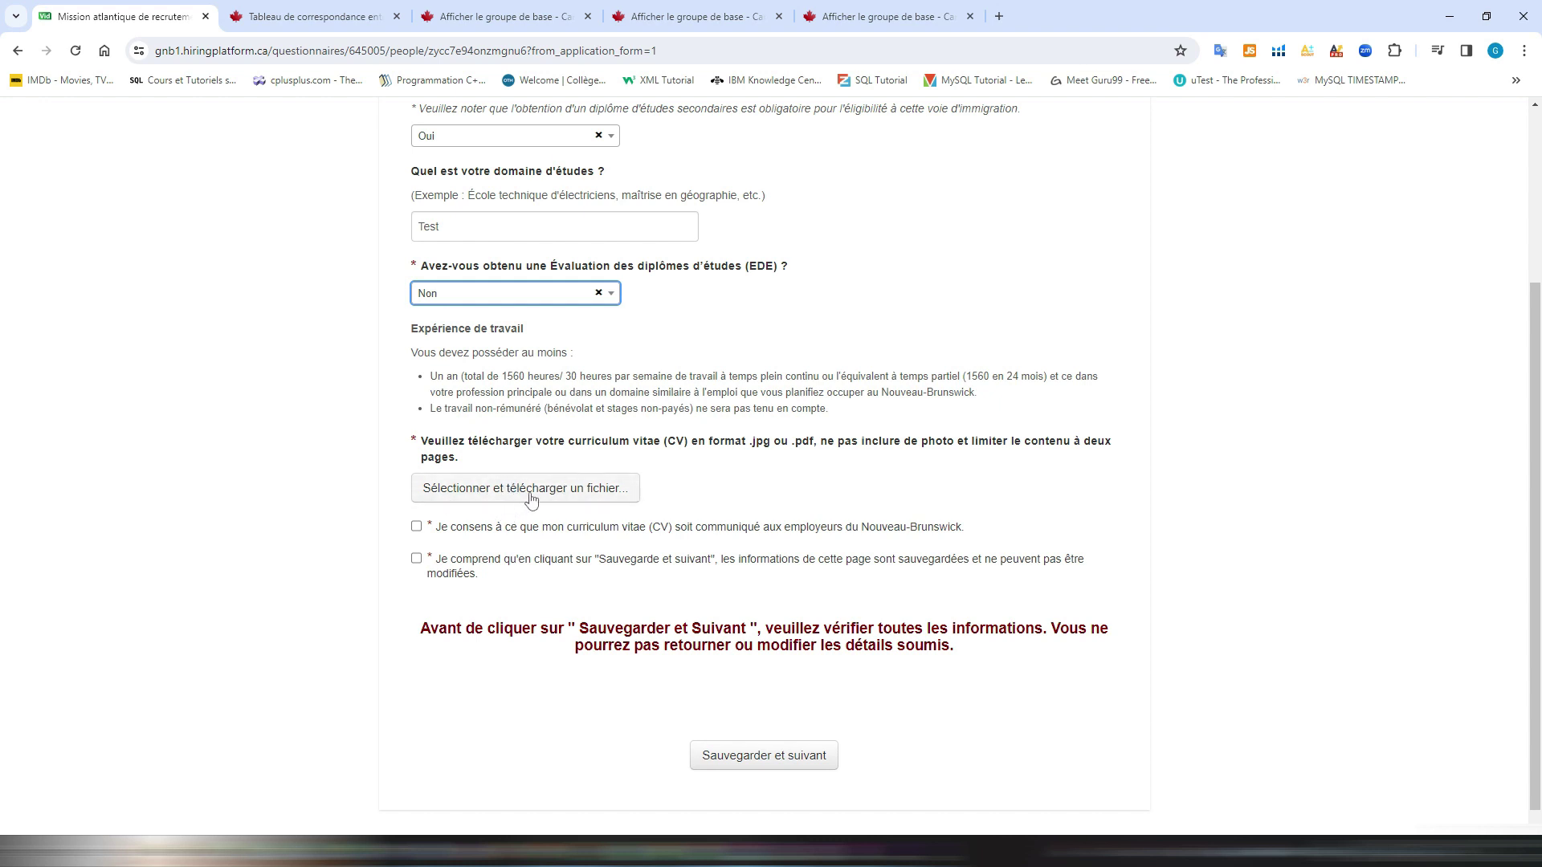
scroll(530, 498, "up", 2)
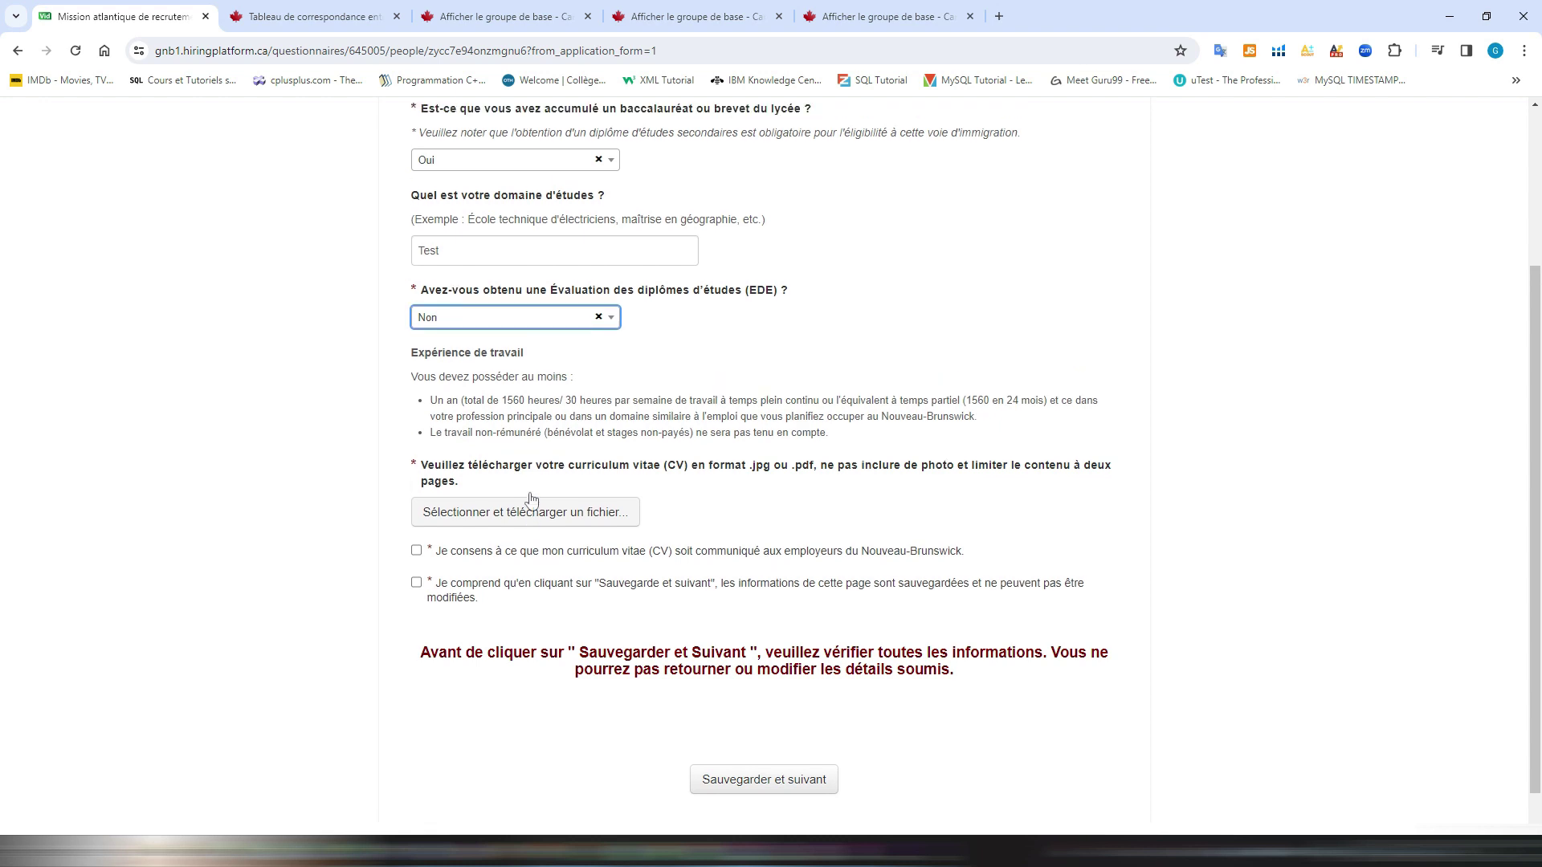
scroll(530, 497, "down", 2)
scroll(530, 498, "down", 1)
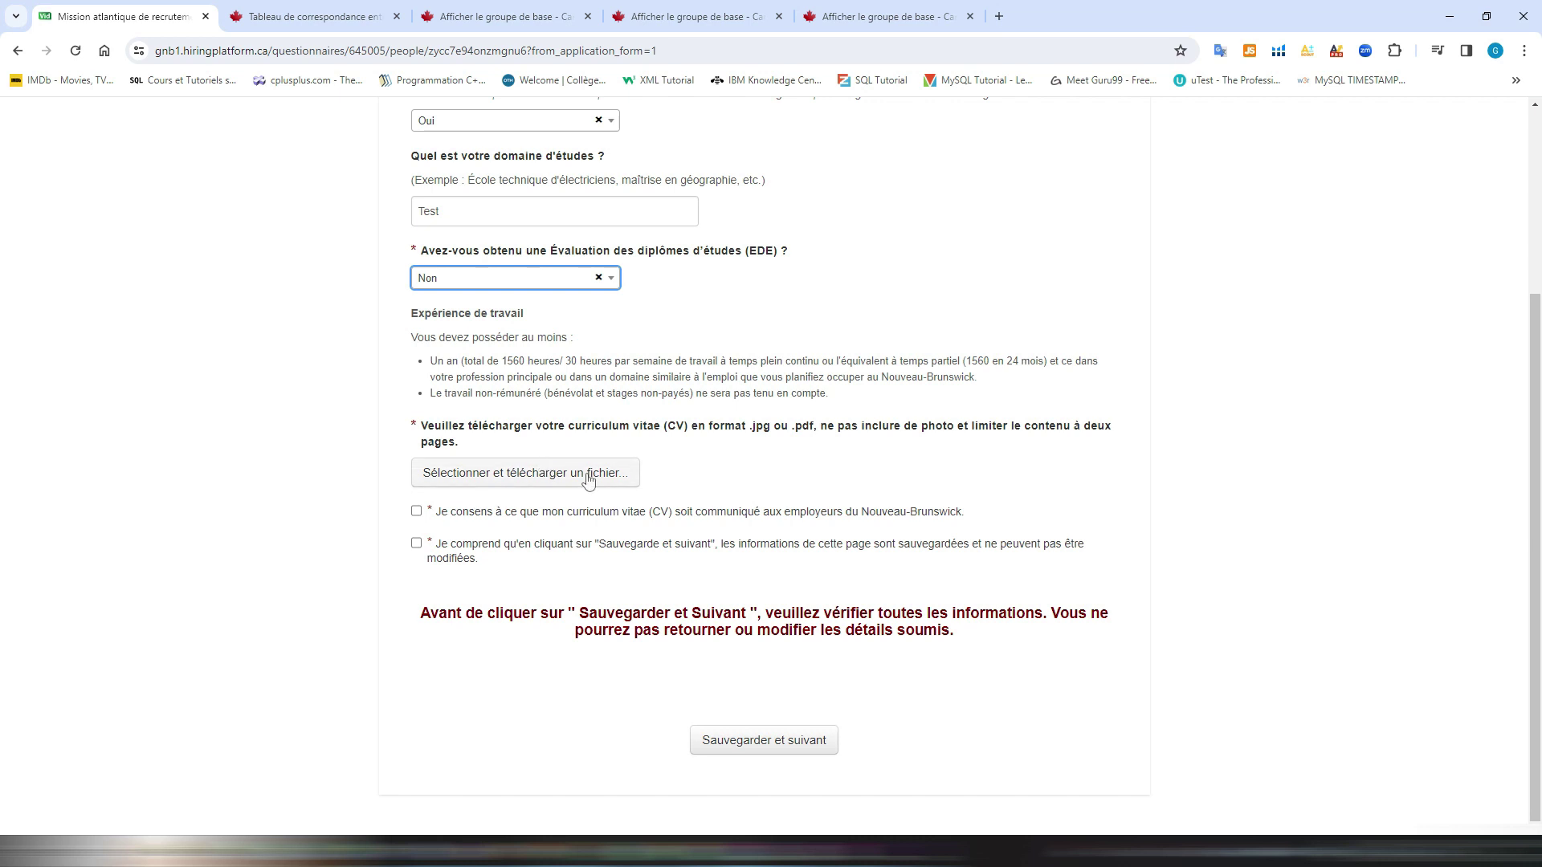
left_click(416, 518)
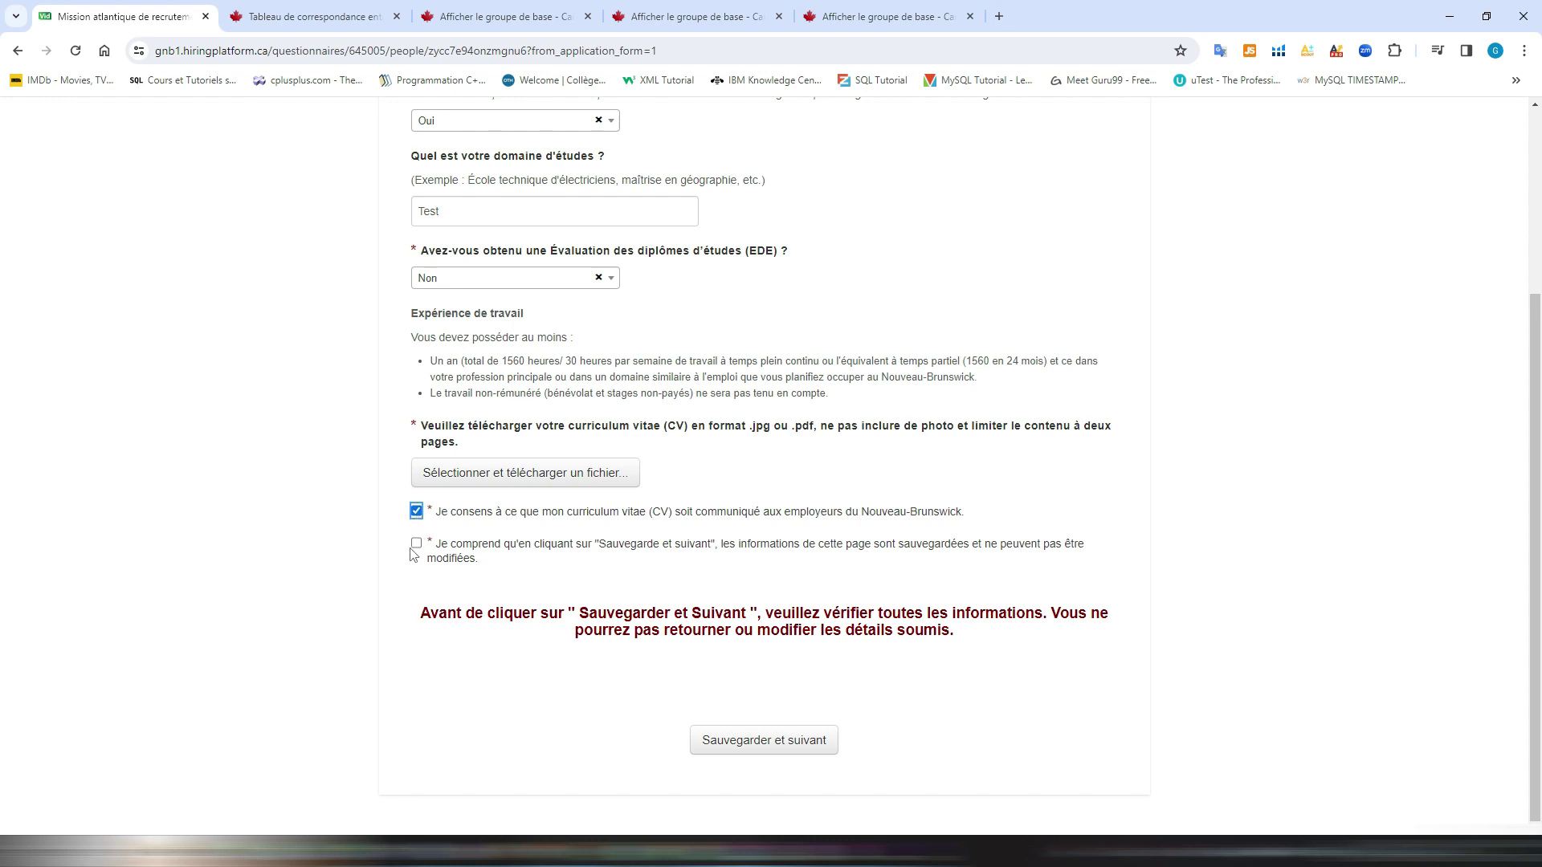
left_click(416, 543)
Step: Attach TEST.pdf as the curriculum vitae and save the education page to continue to page 2
left_click(785, 746)
left_click(784, 746)
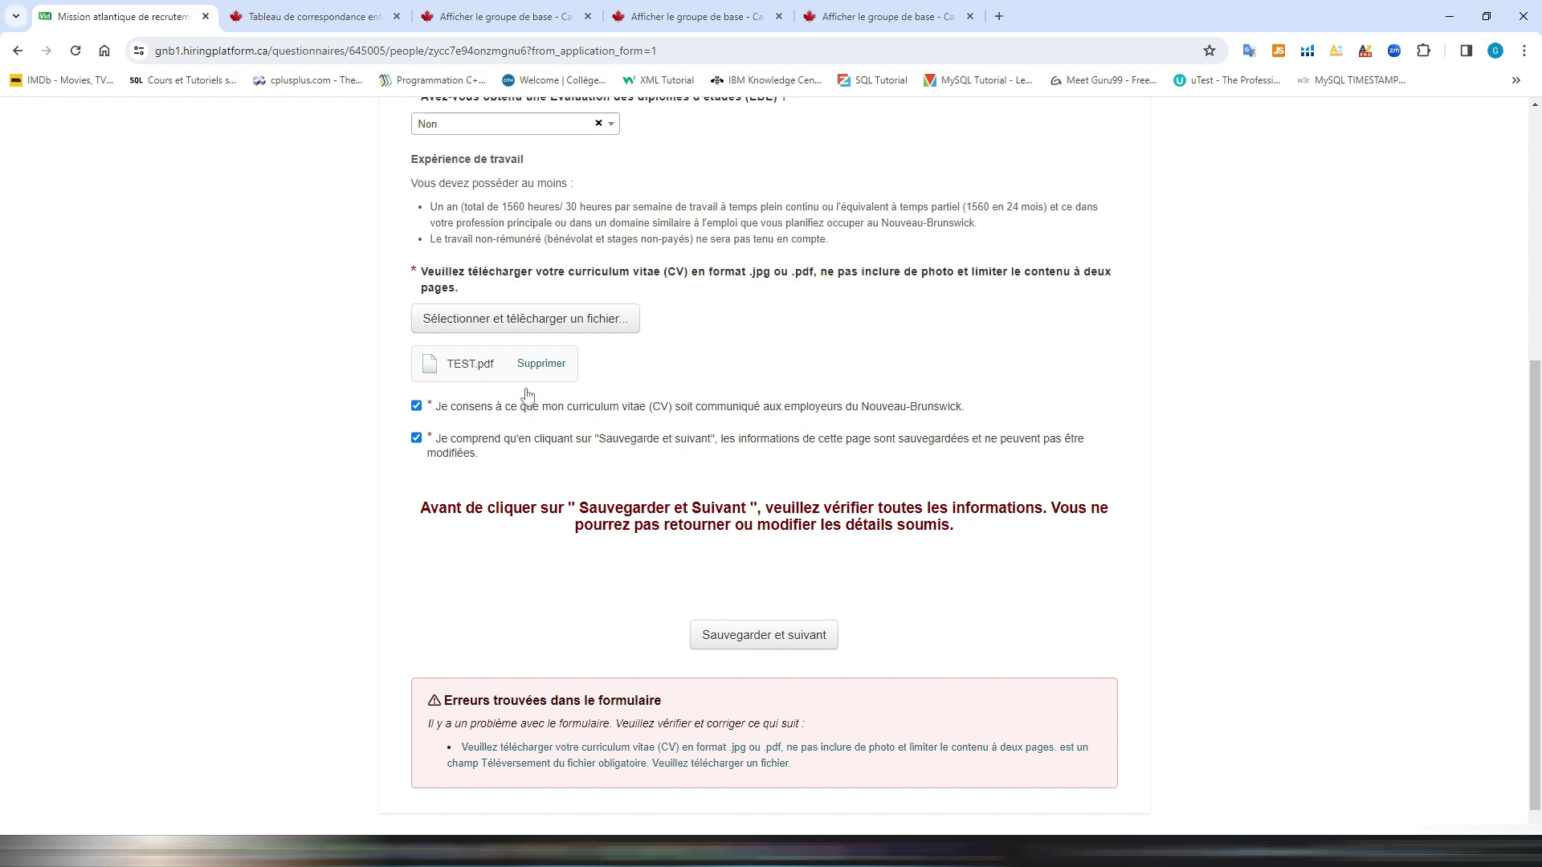
scroll(541, 374, "down", 1)
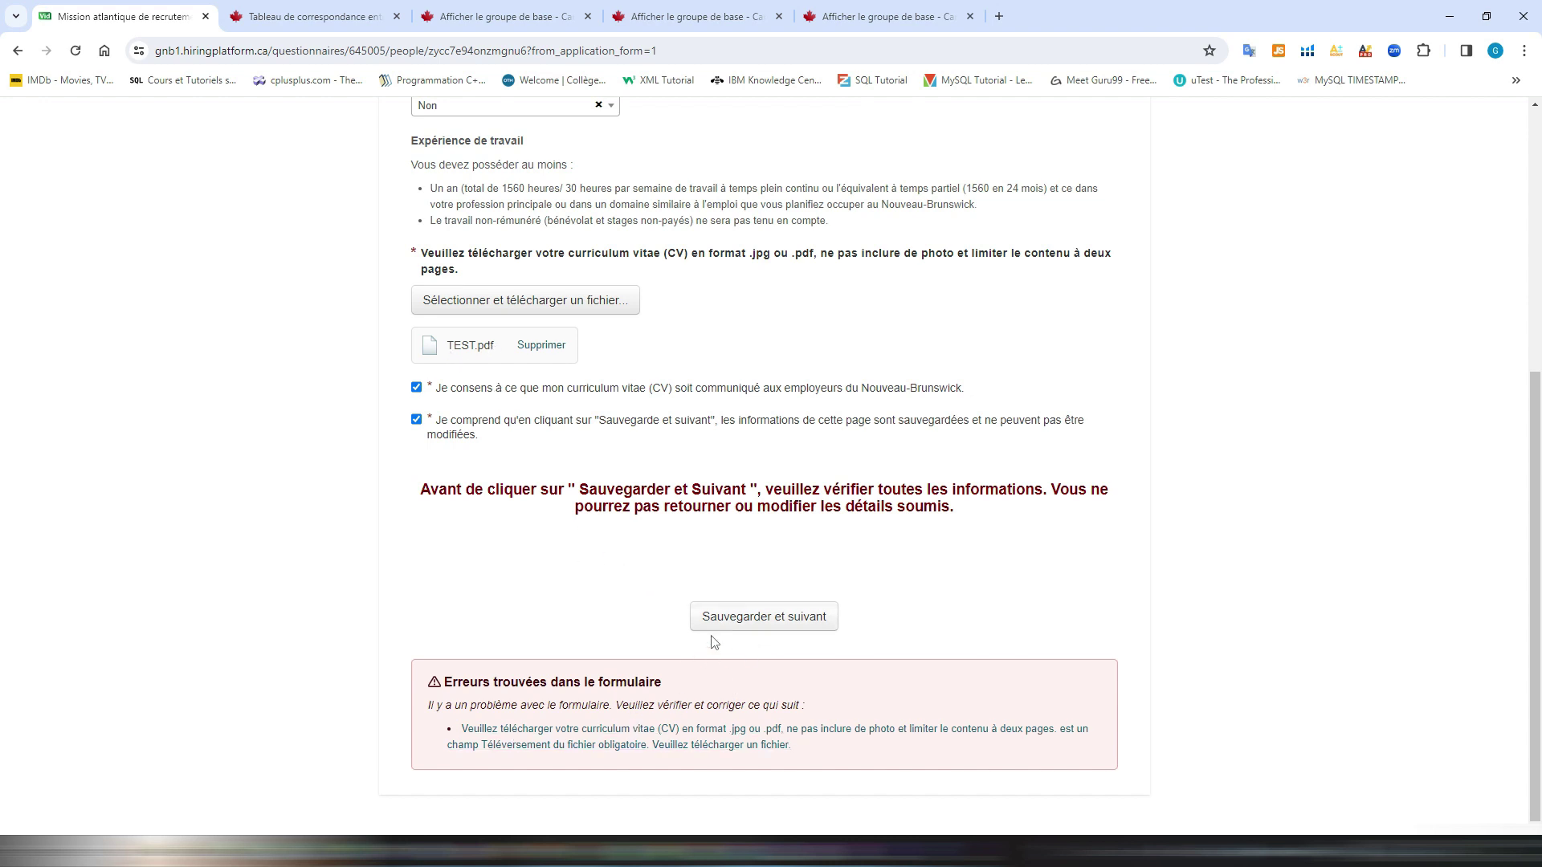
left_click(758, 623)
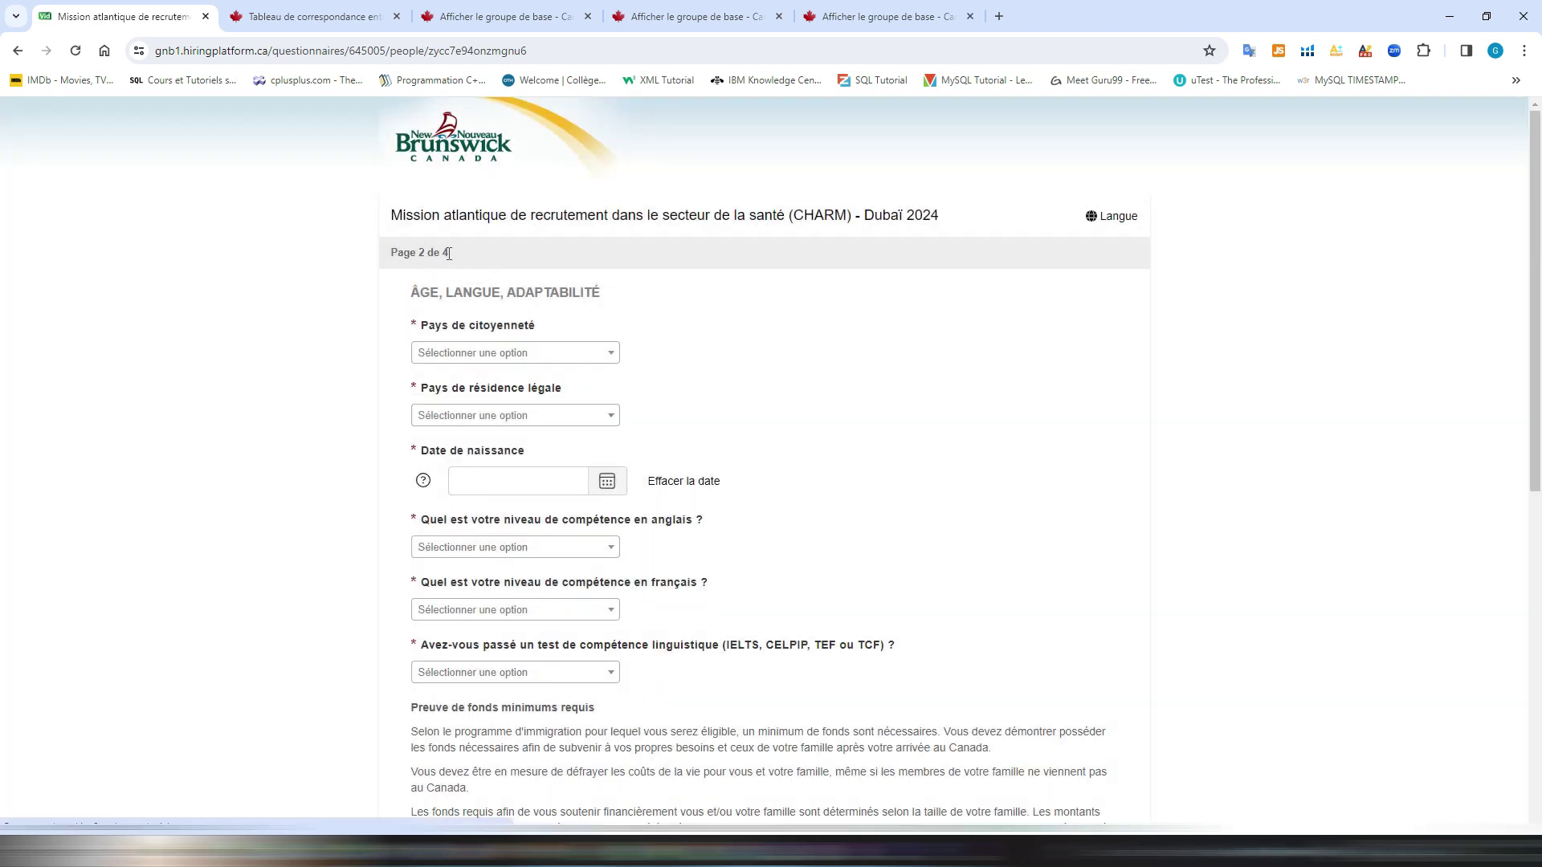
Step: Set the Pays de citoyenneté to Cameroon
left_click(567, 358)
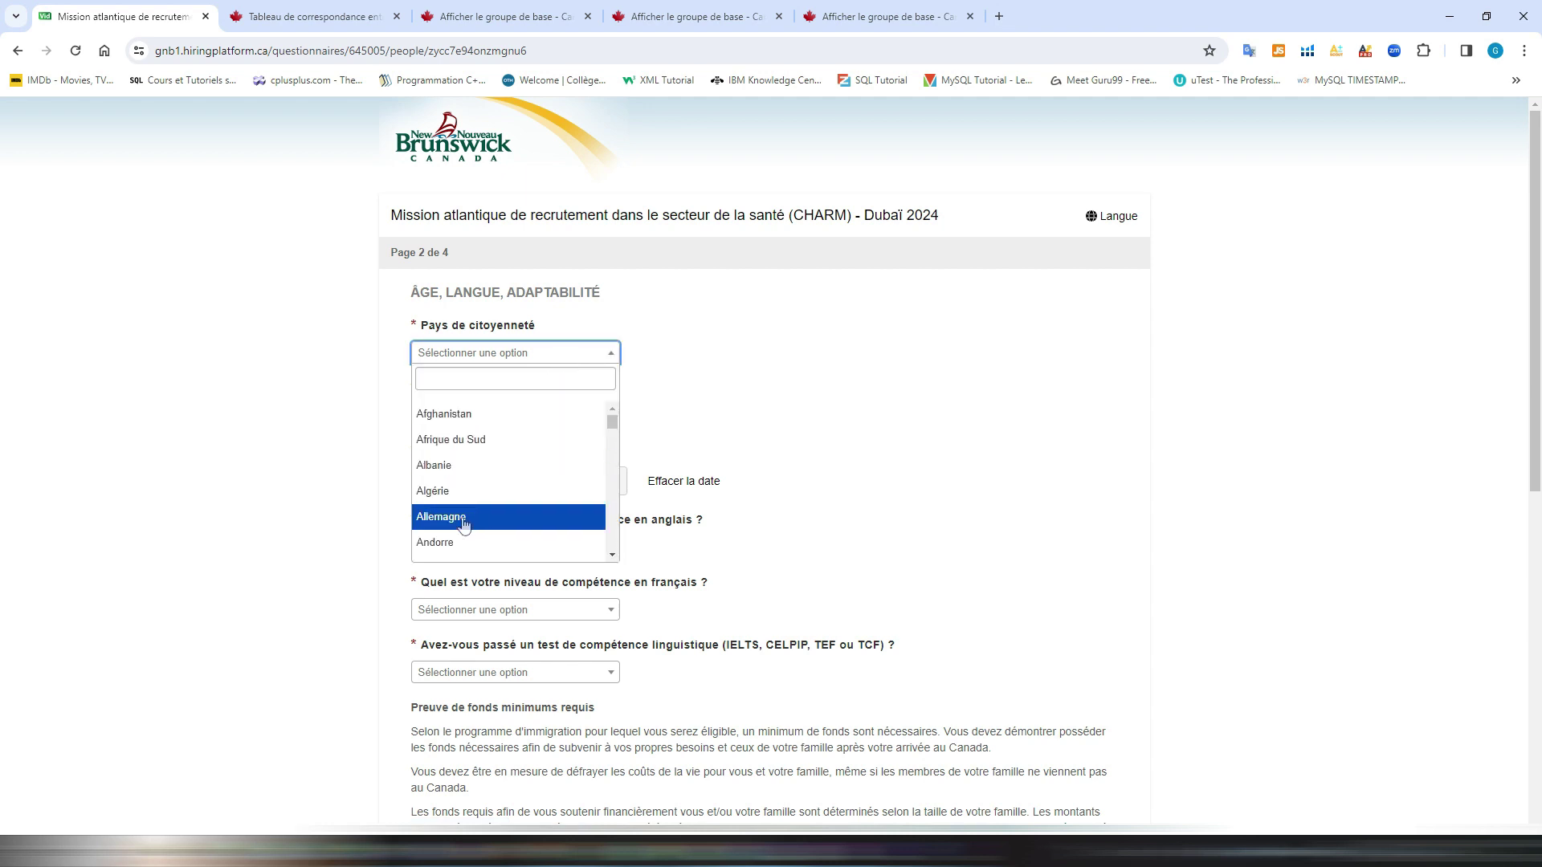
scroll(470, 492, "down", 1)
scroll(470, 491, "down", 5)
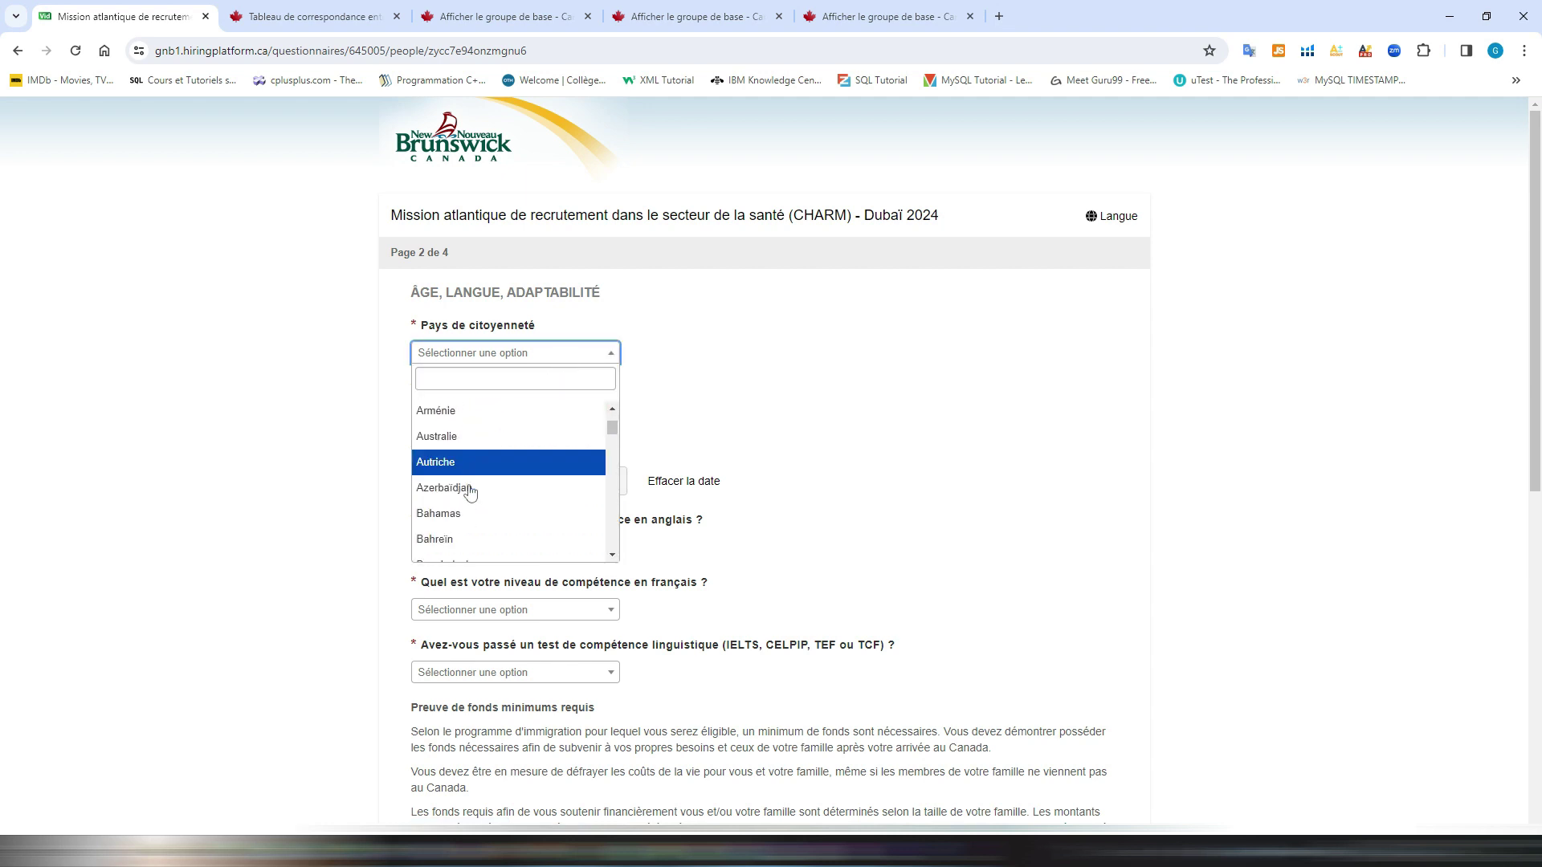
scroll(471, 491, "down", 1)
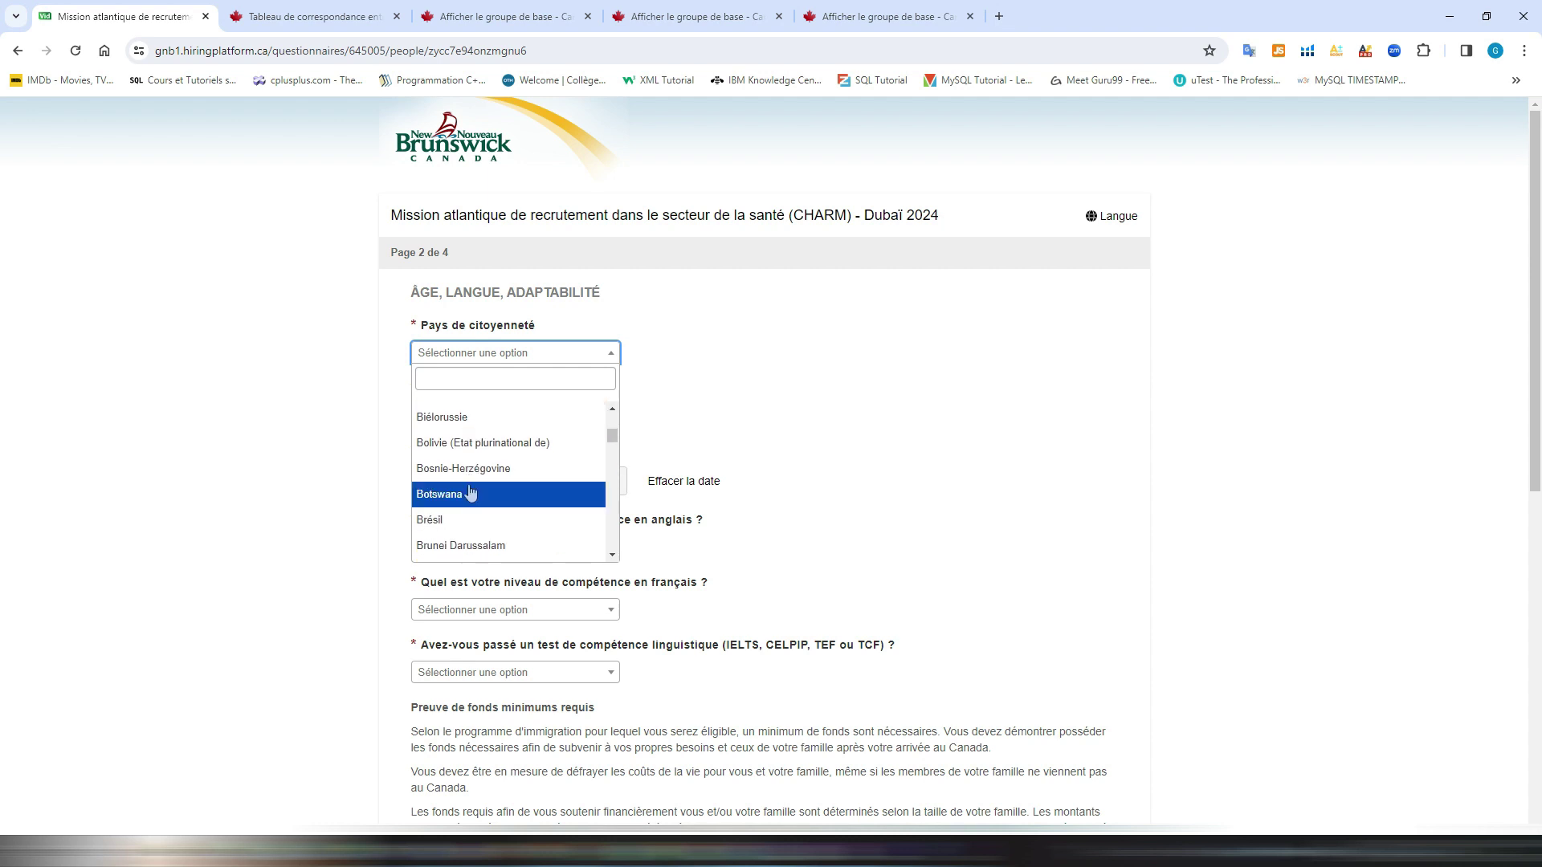
scroll(471, 491, "down", 1)
scroll(471, 492, "down", 1)
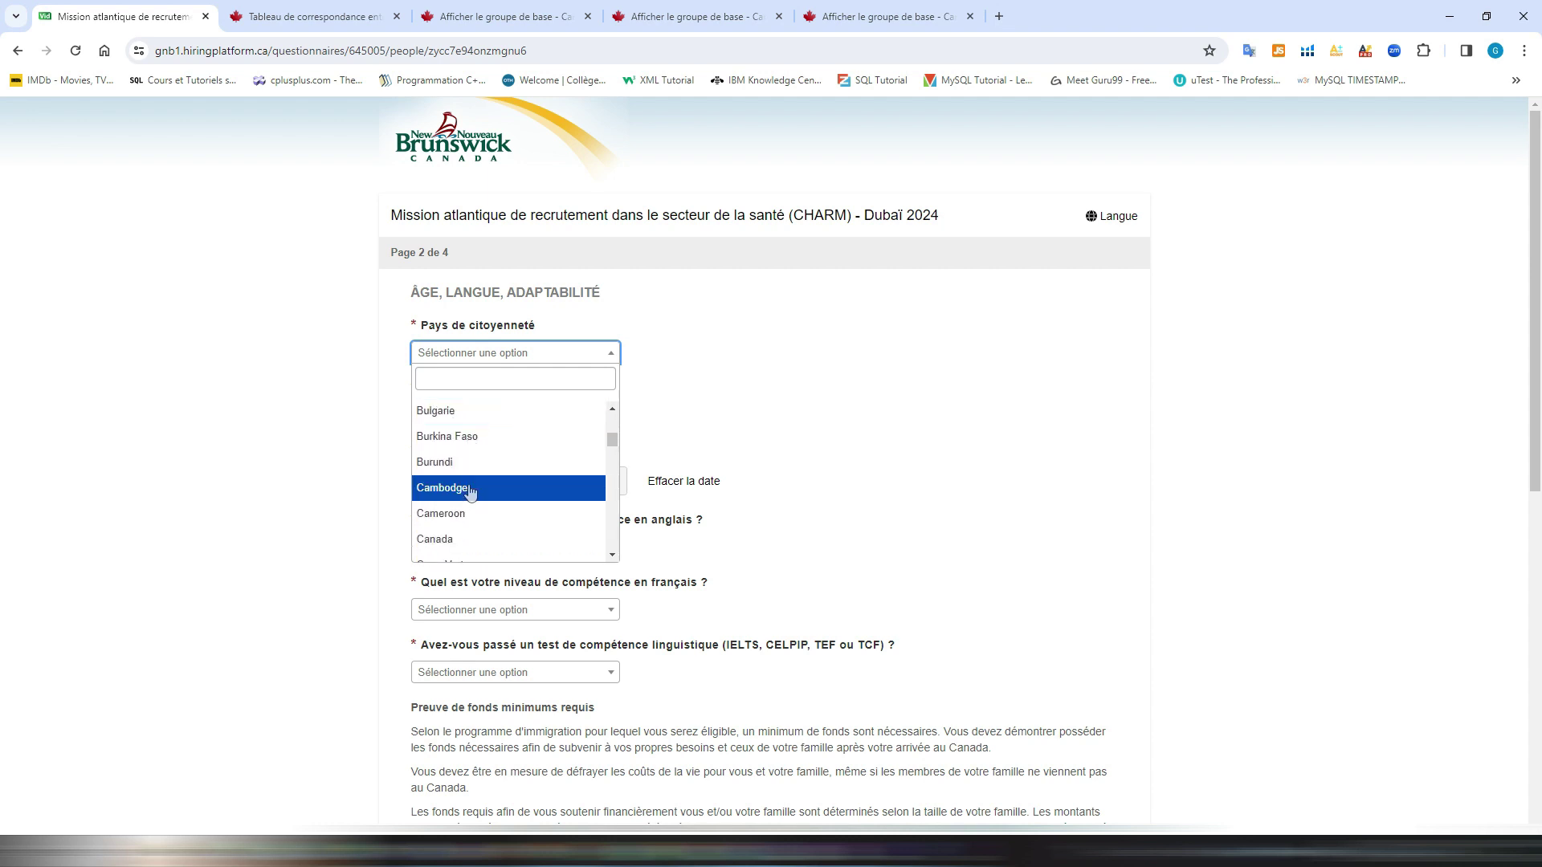
scroll(470, 491, "down", 1)
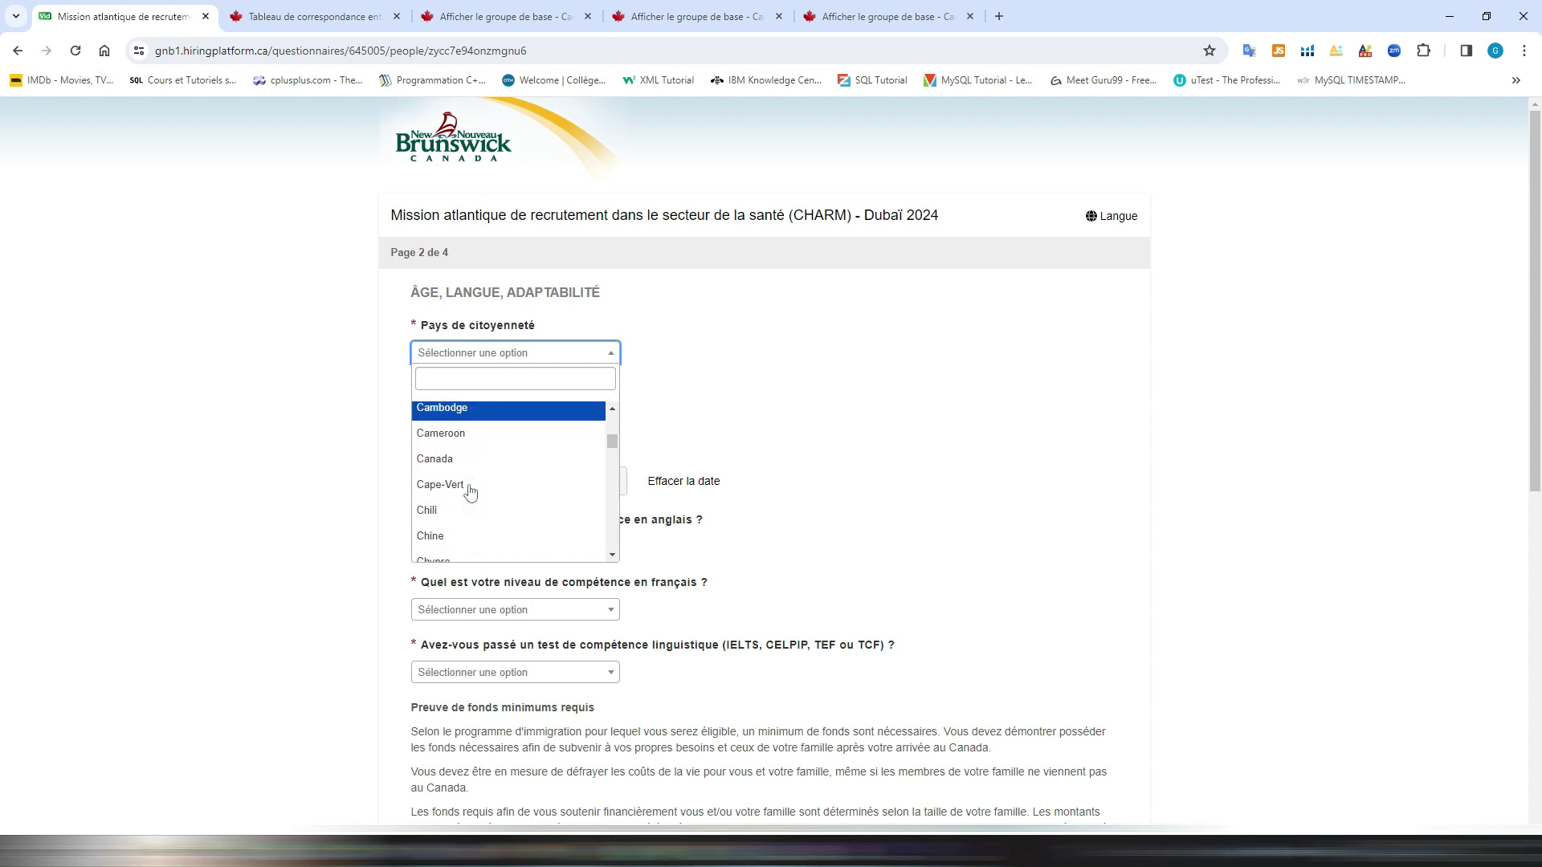
left_click(464, 438)
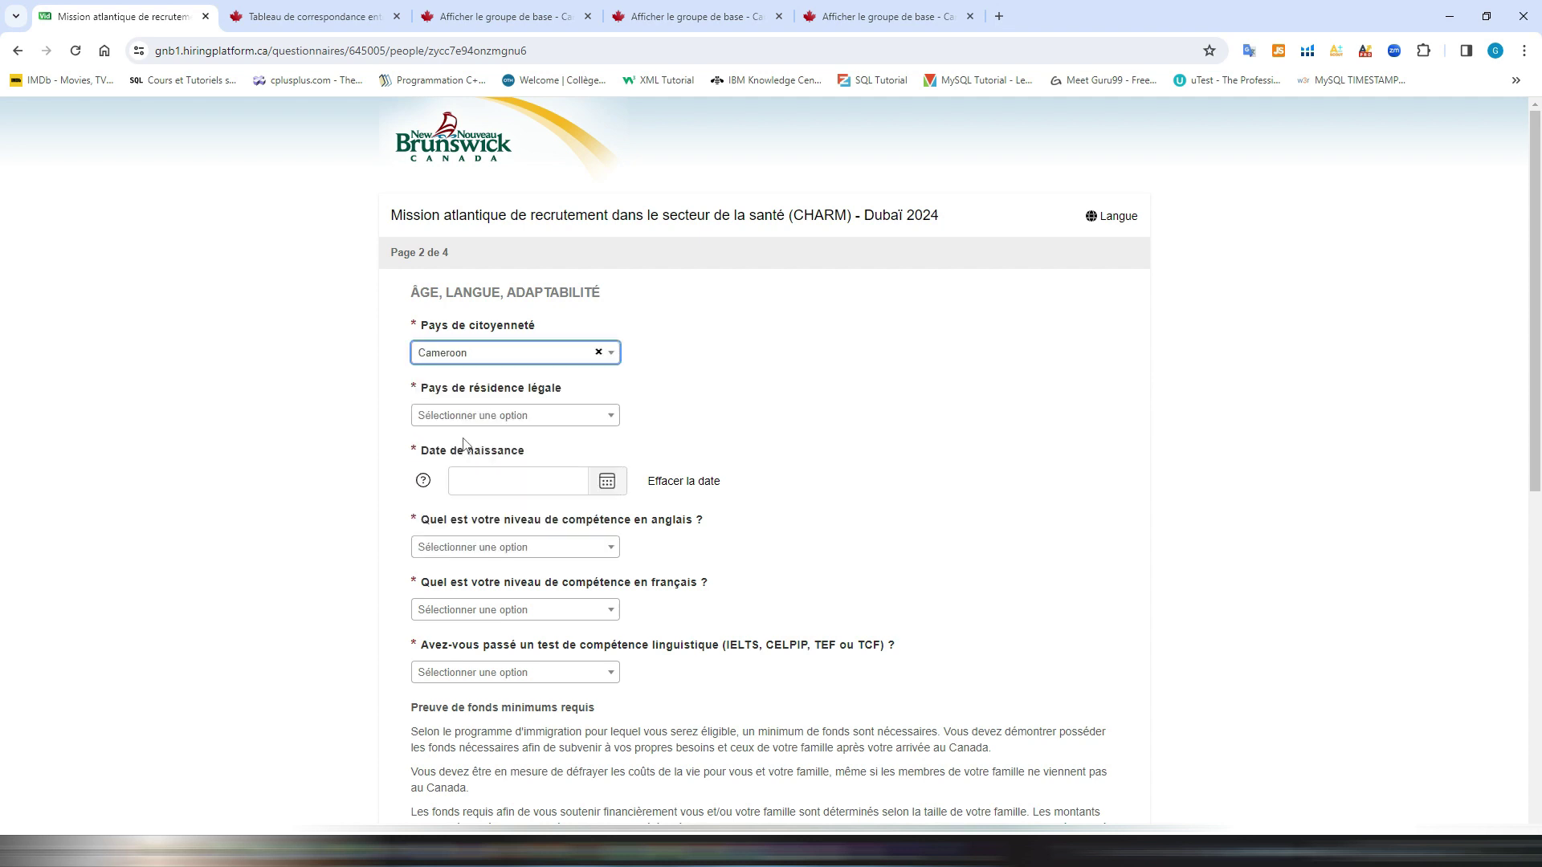
Step: Set the Pays de résidence légale to Cameroon
left_click(569, 417)
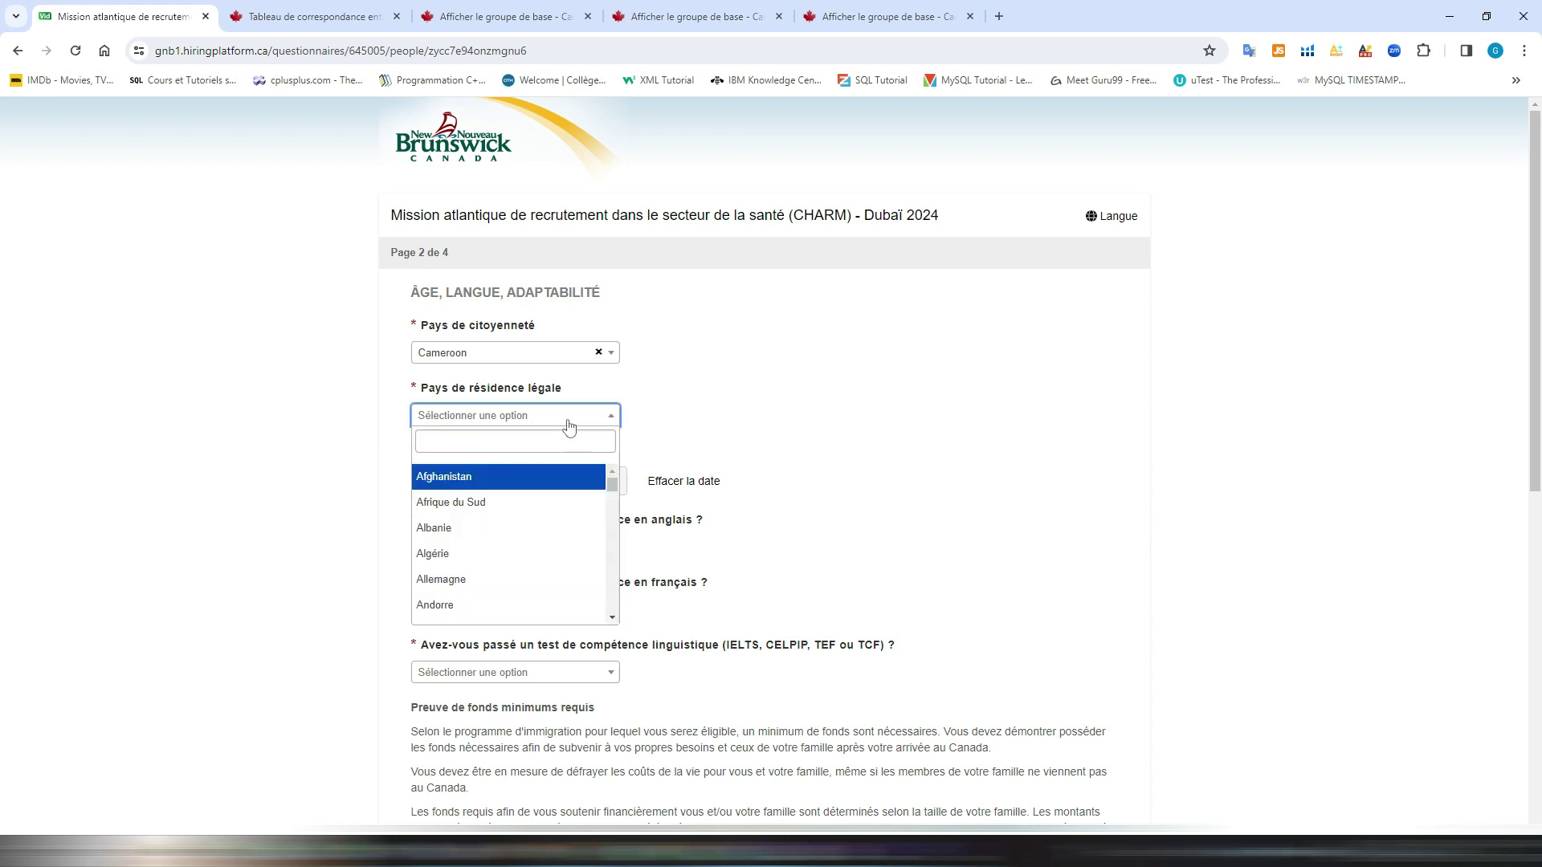
scroll(490, 514, "down", 6)
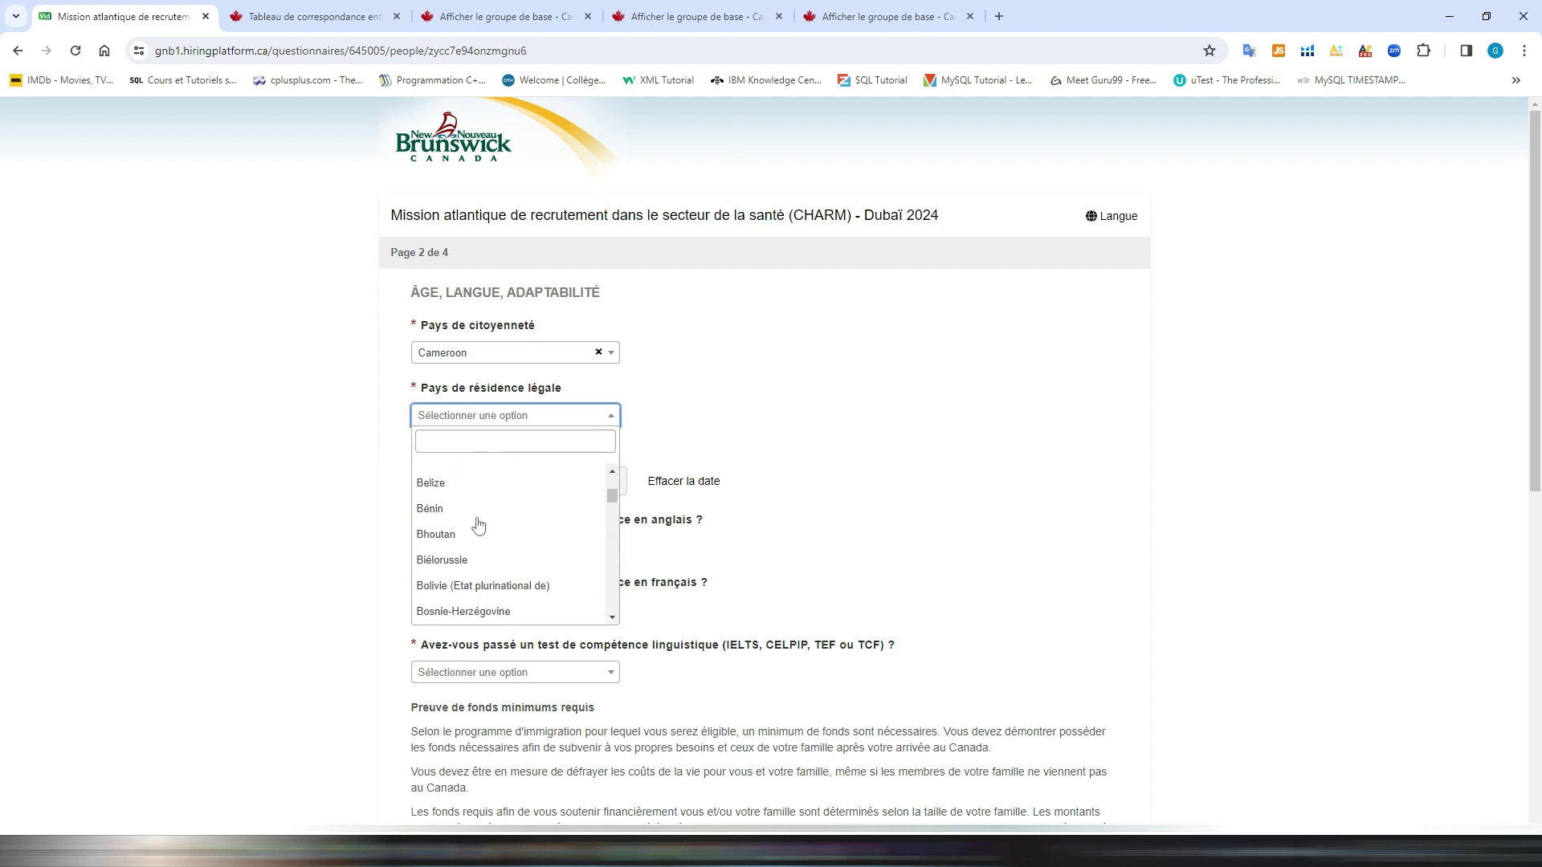
scroll(478, 525, "down", 3)
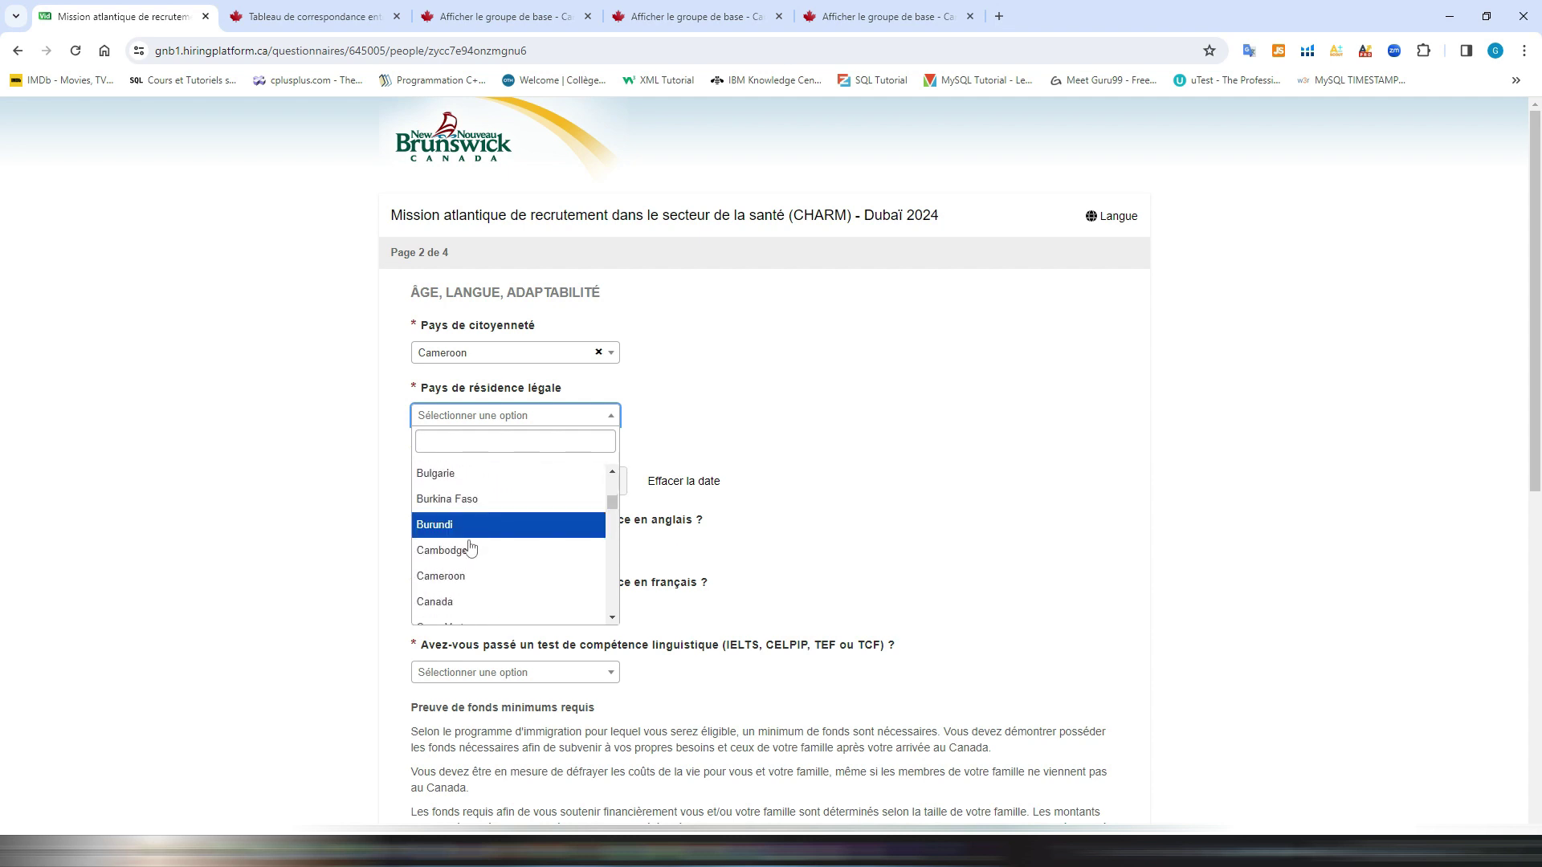
left_click(464, 577)
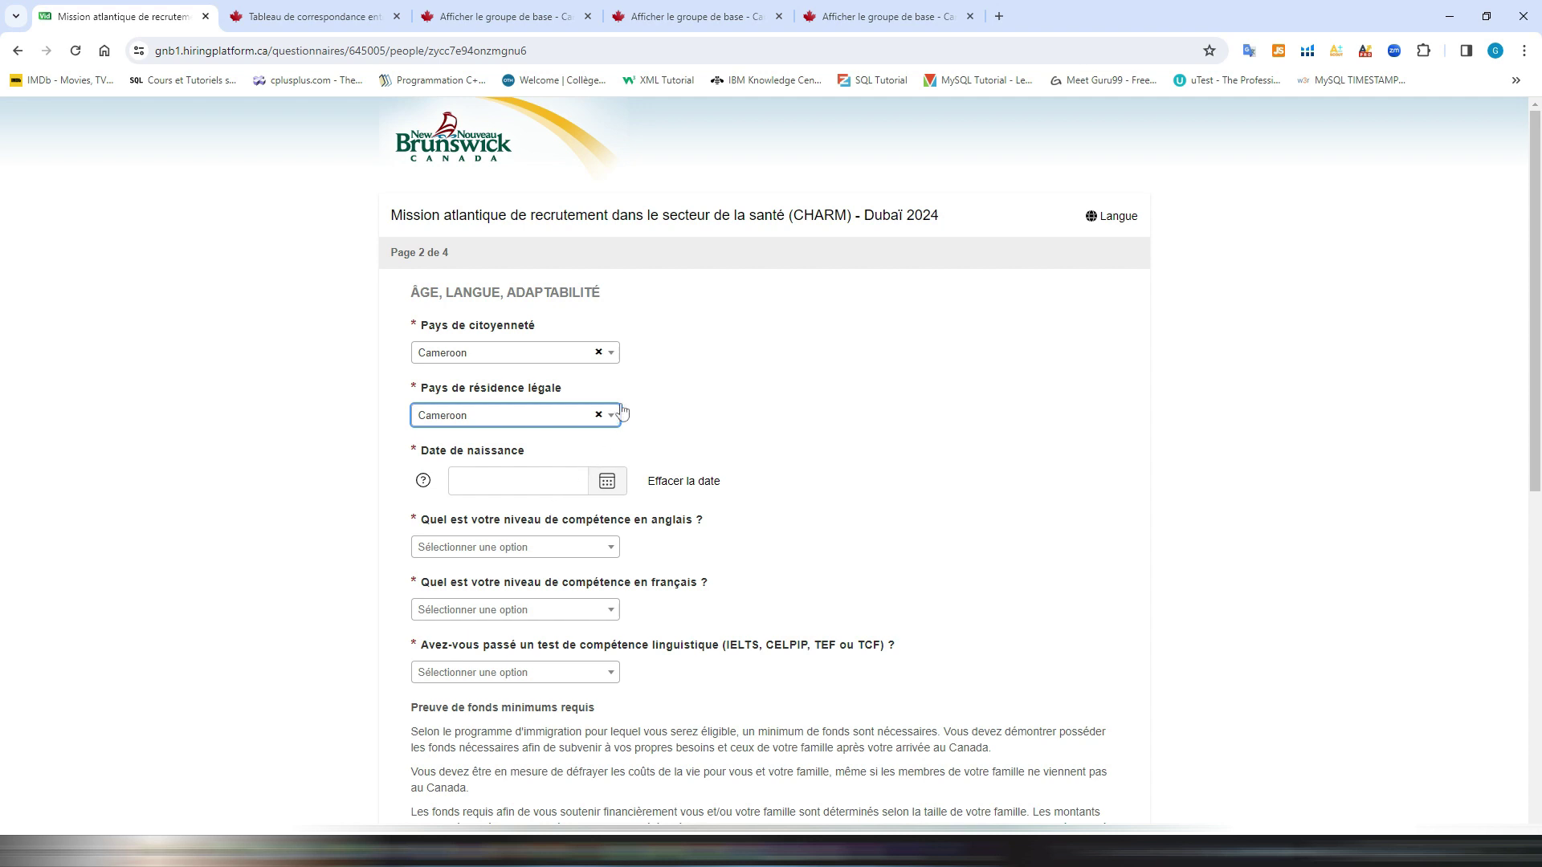
Step: Enter the applicant's date of birth in the Date de naissance field using the calendar
scroll(681, 371, "down", 2)
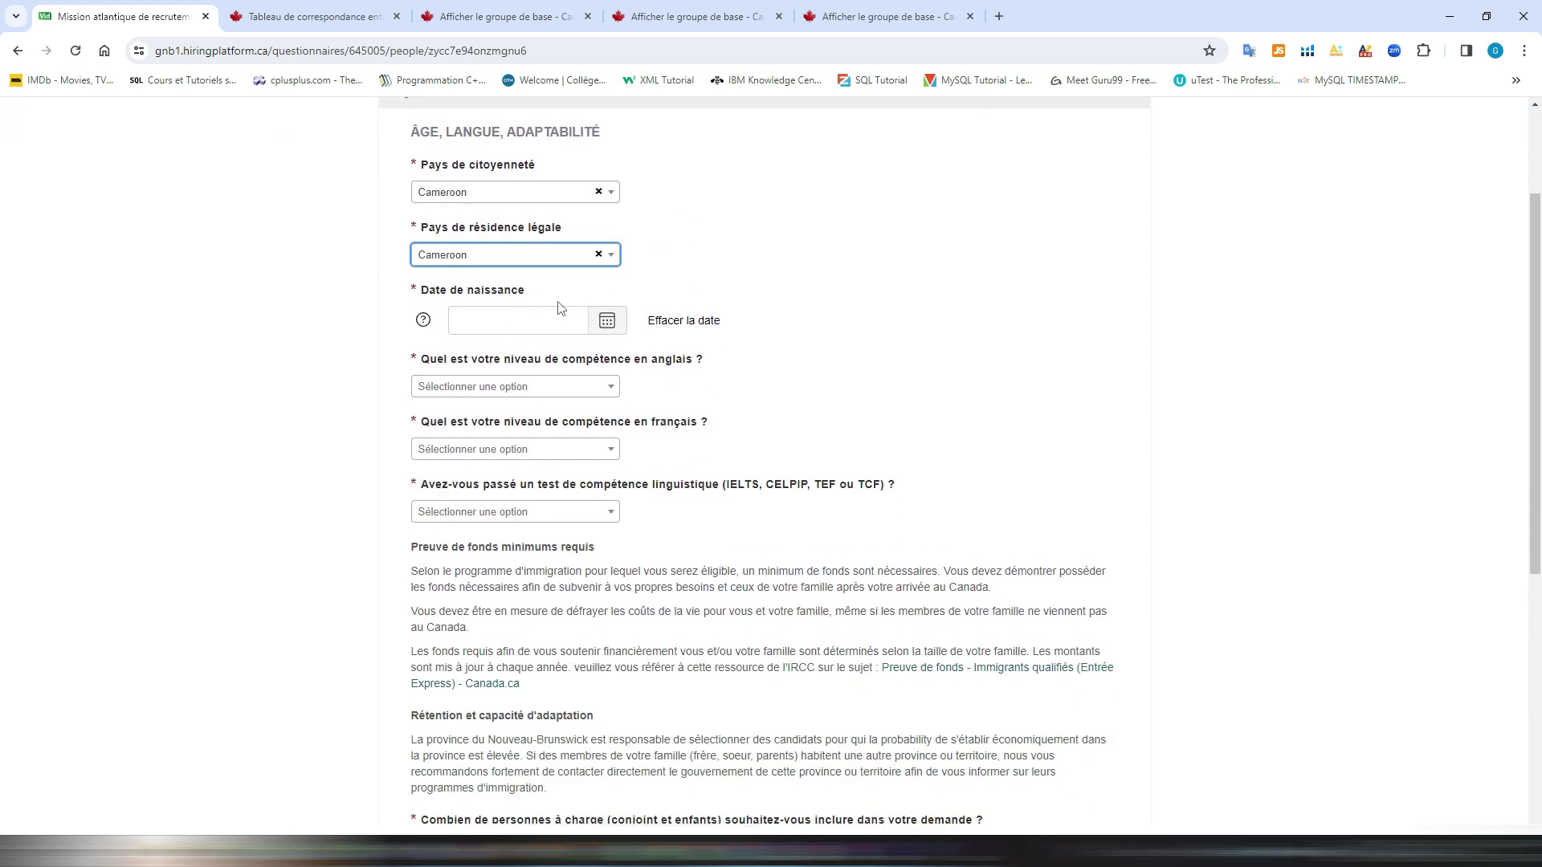
left_click(602, 325)
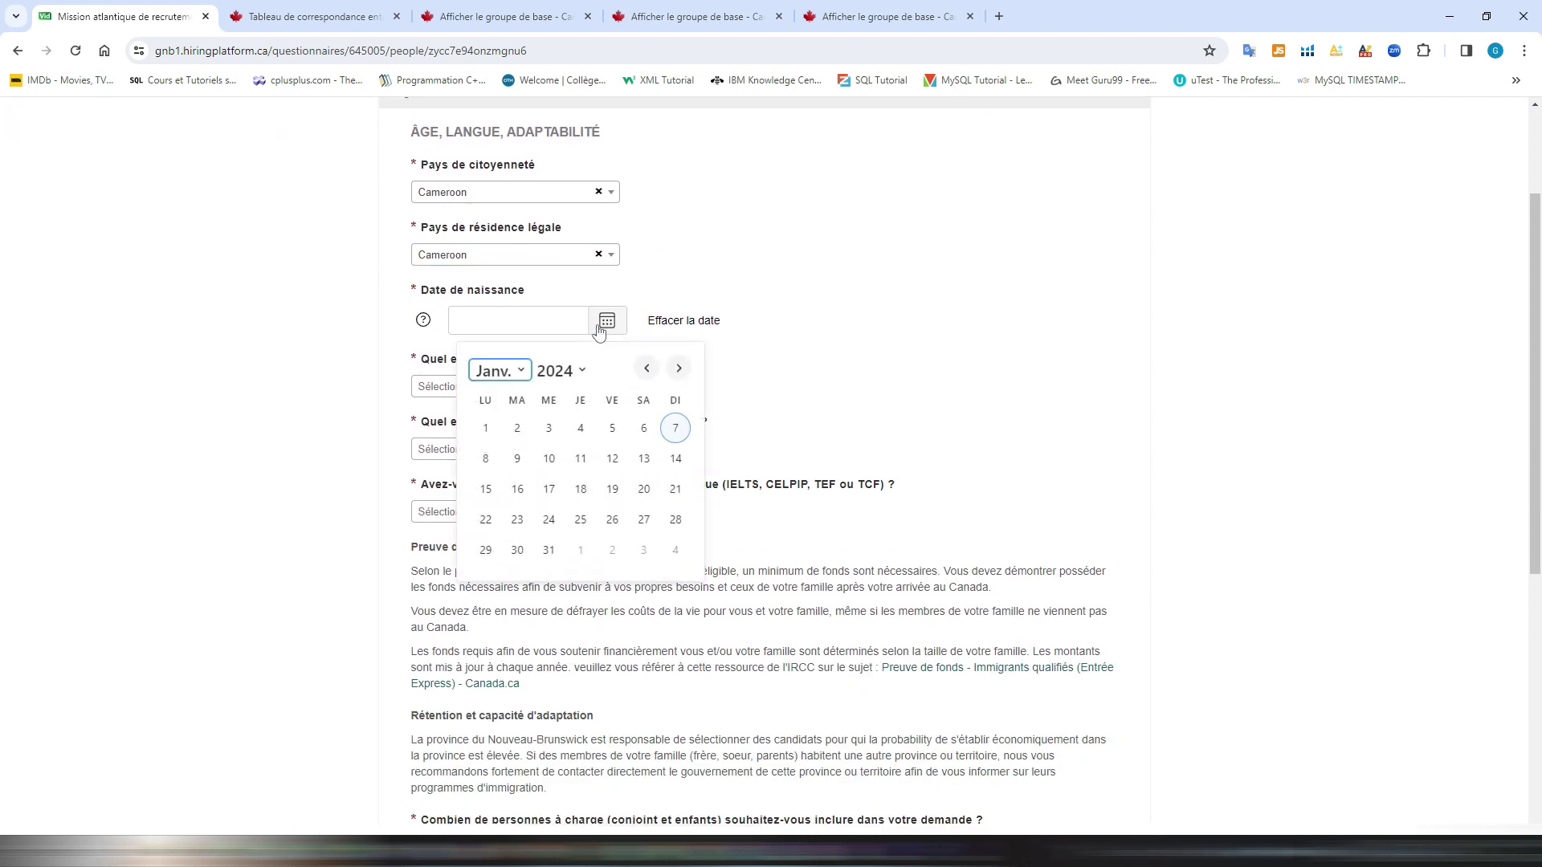
left_click(562, 375)
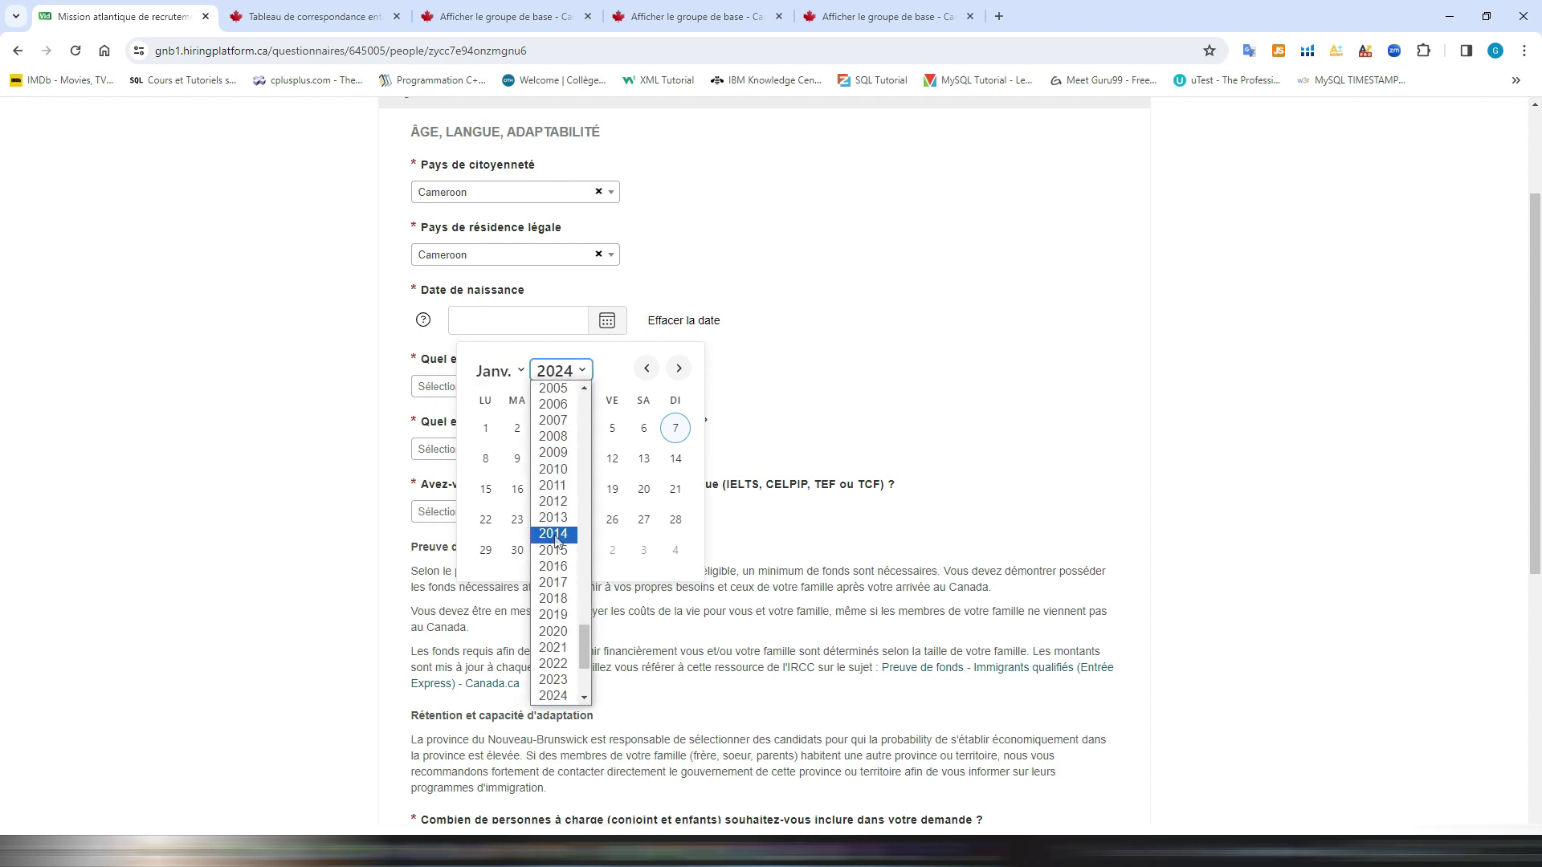
scroll(560, 480, "up", 10)
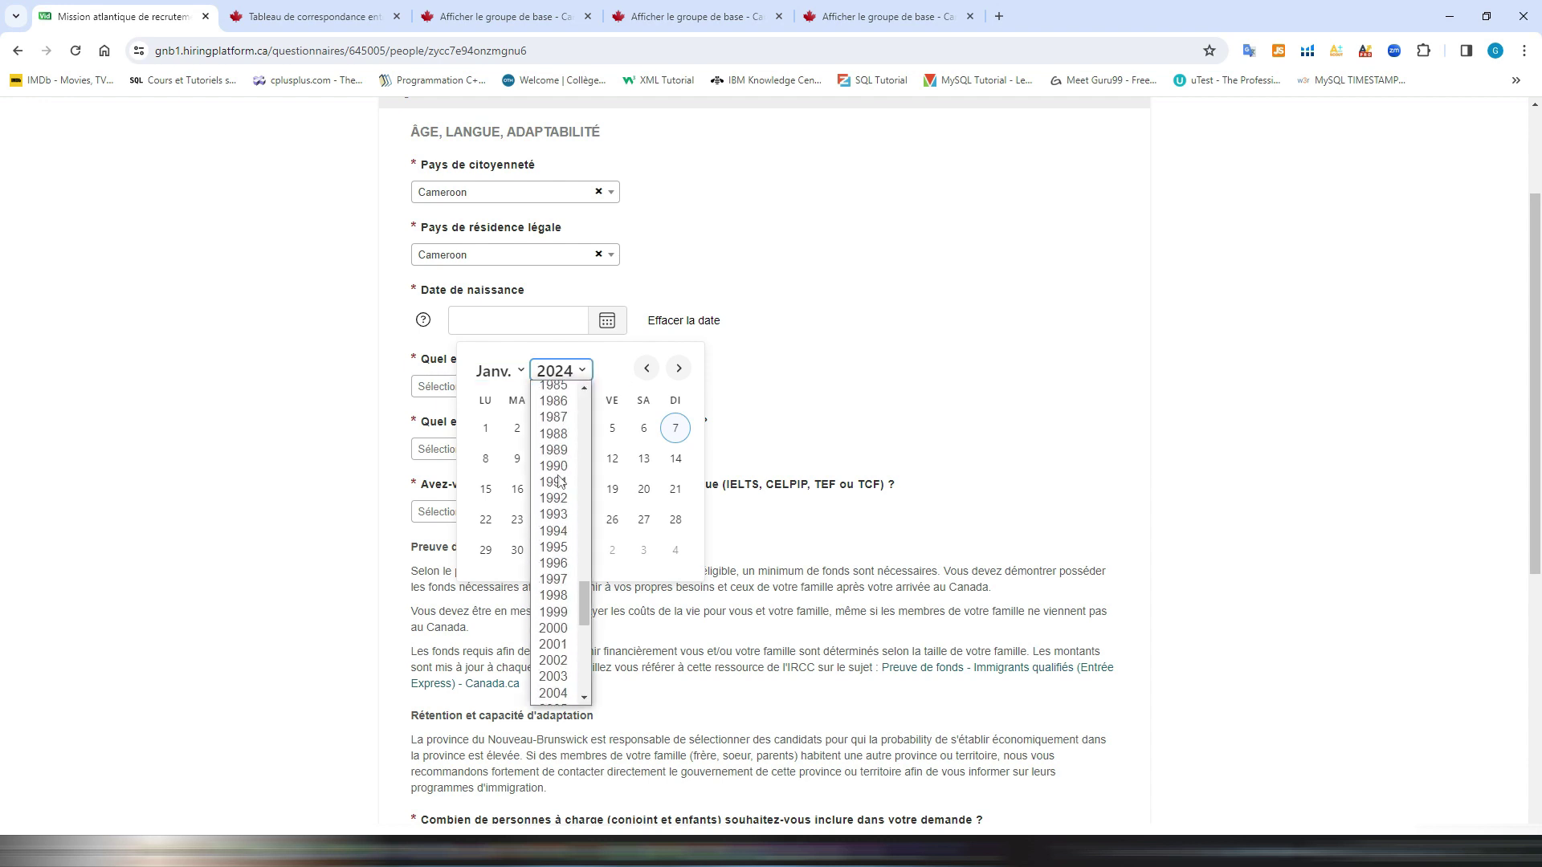
scroll(559, 481, "down", 13)
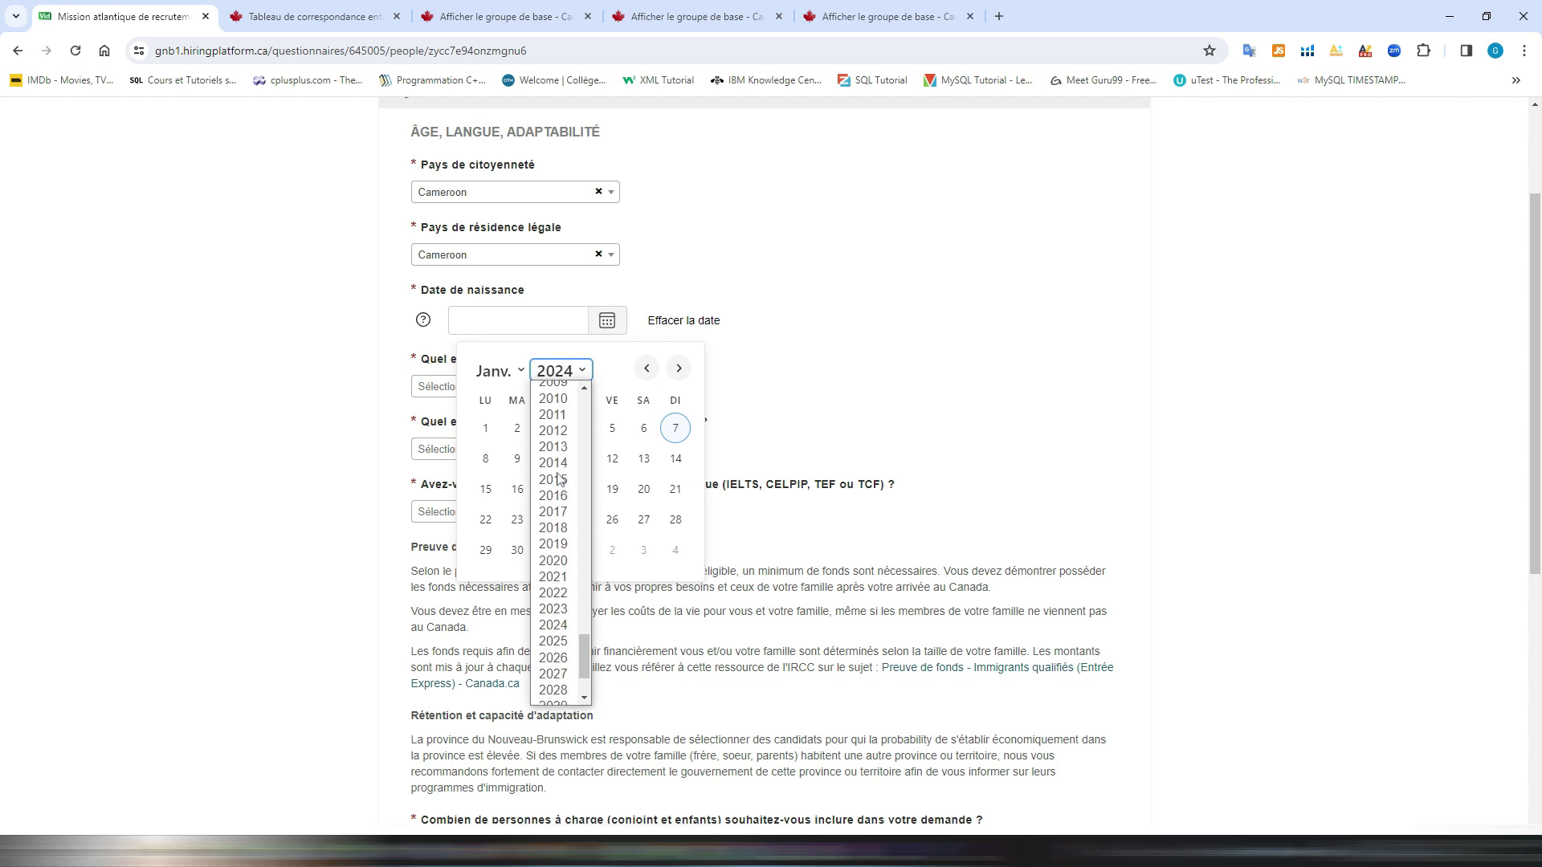
scroll(552, 479, "up", 7)
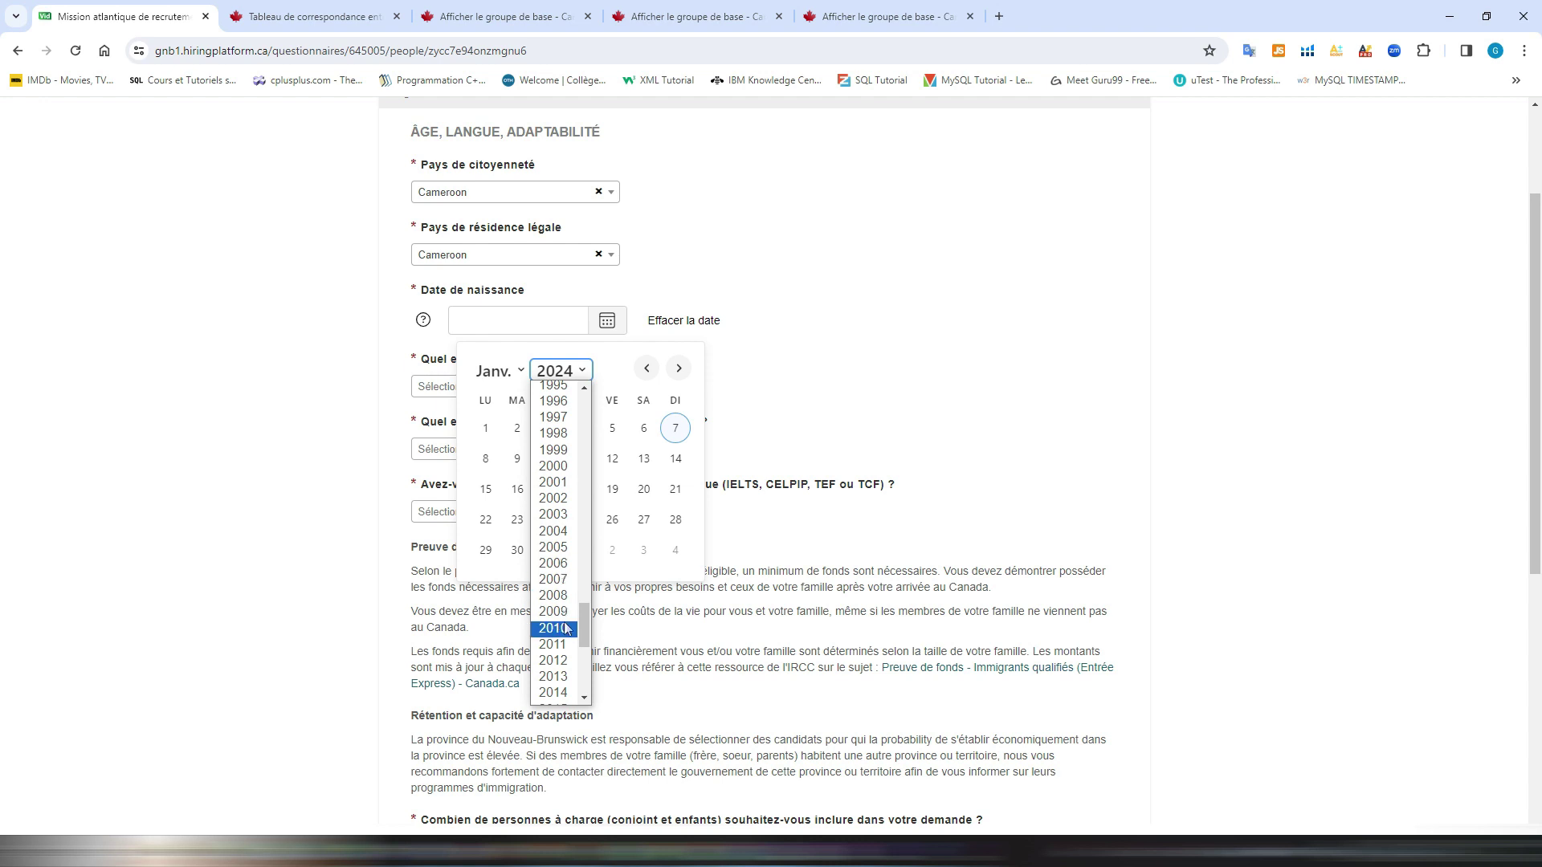
left_click(553, 467)
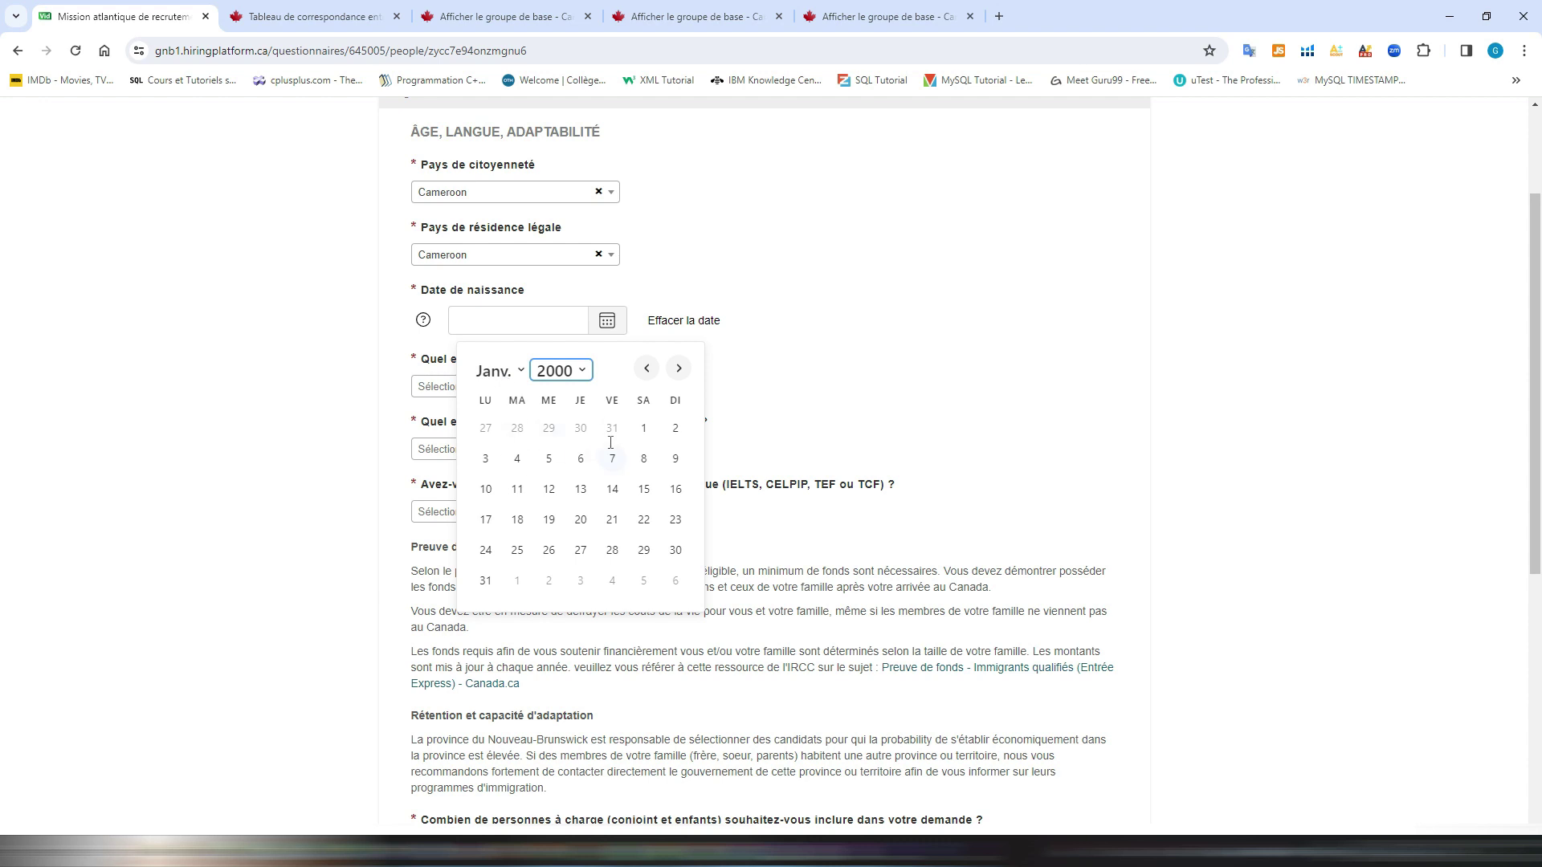
left_click(640, 432)
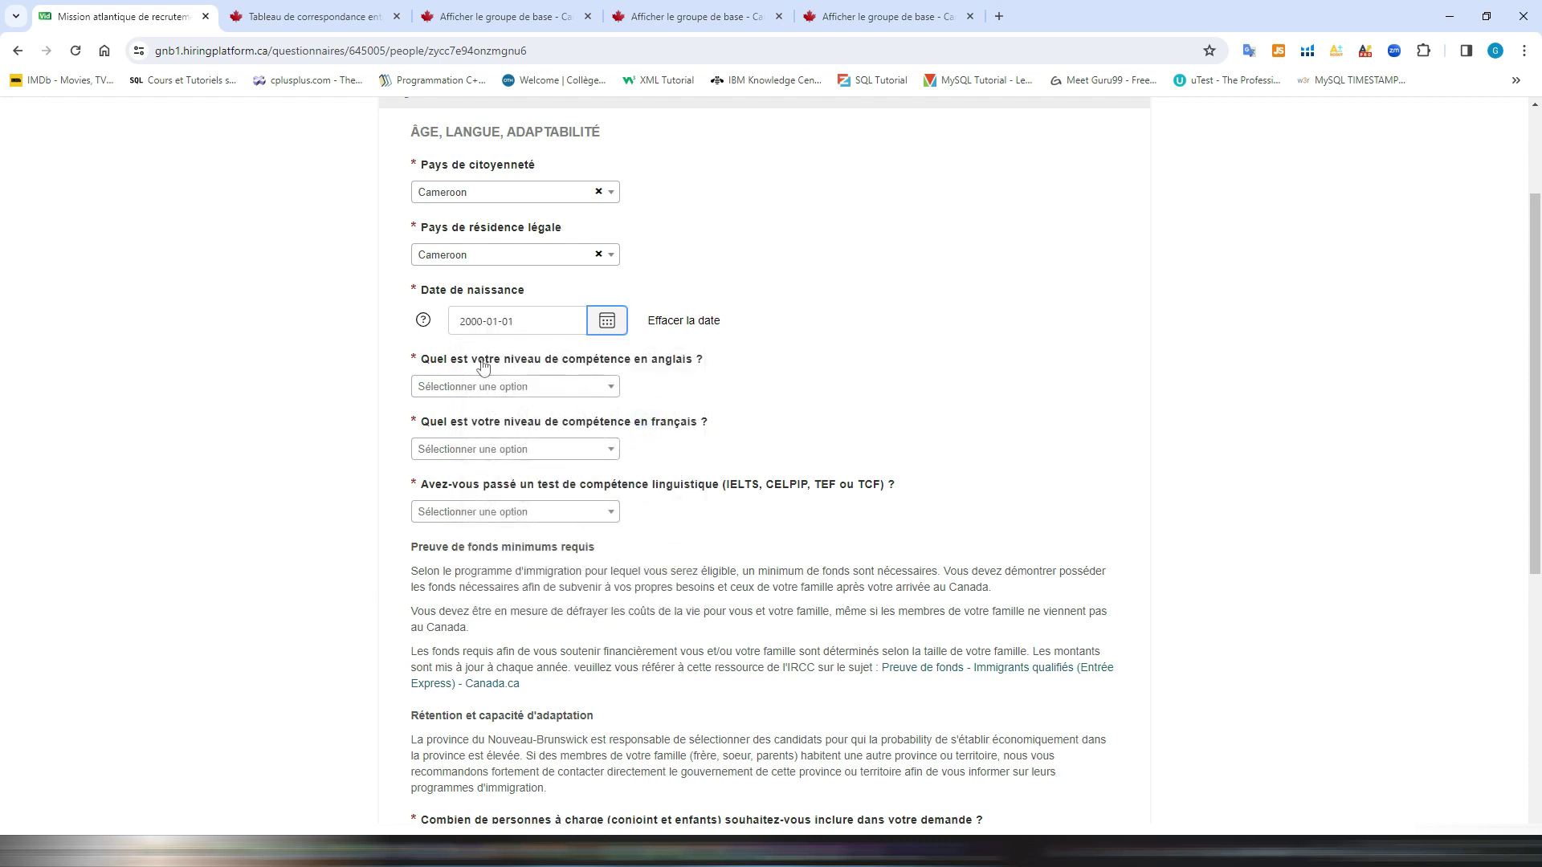
Step: Set the English proficiency level to Basique and the French proficiency level to Avancé
left_click(577, 388)
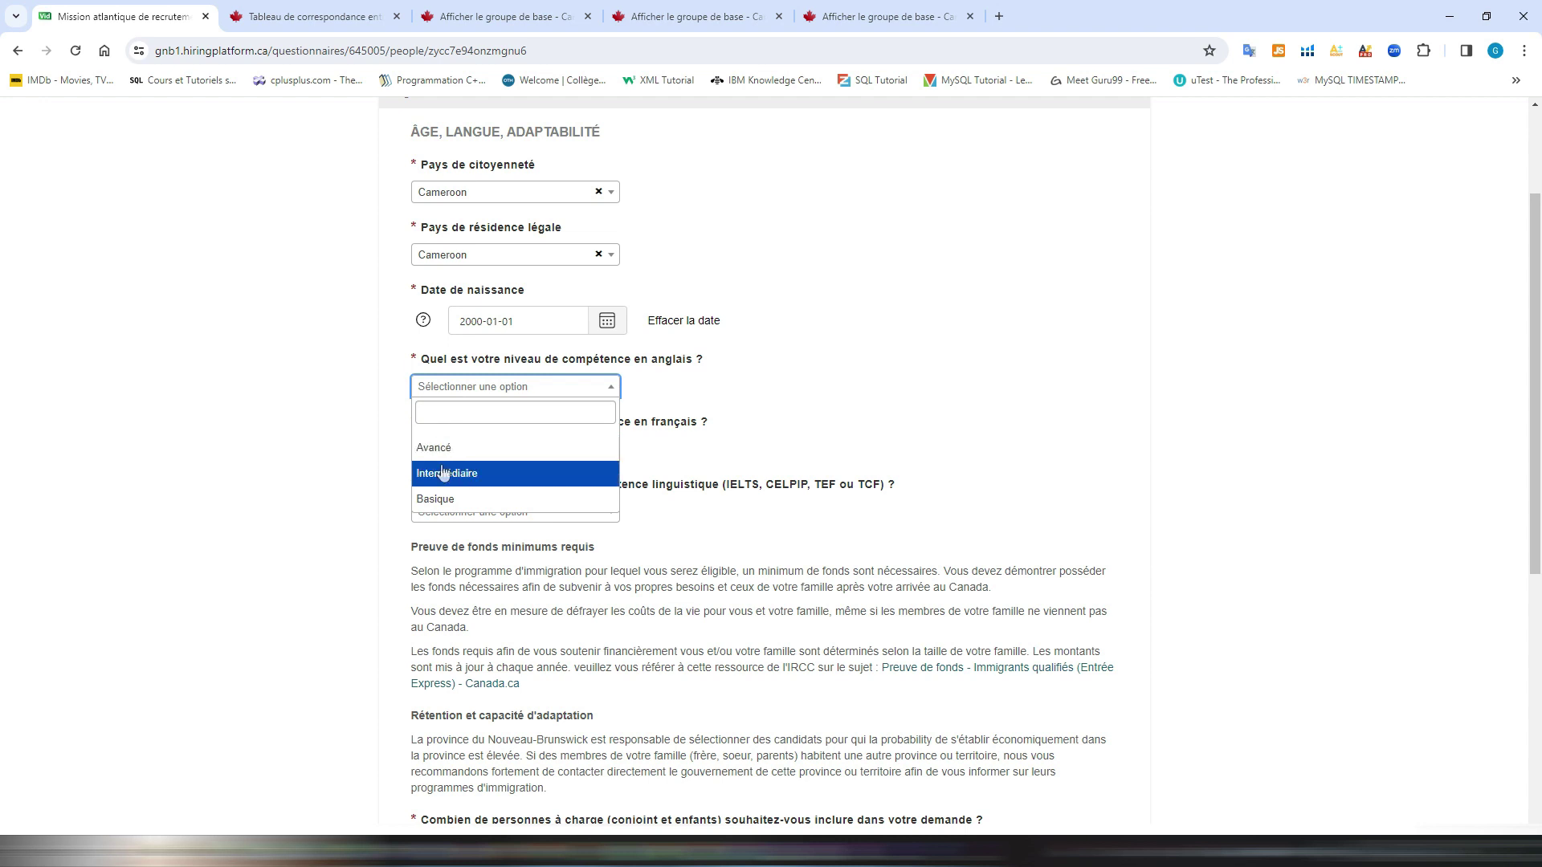
left_click(435, 499)
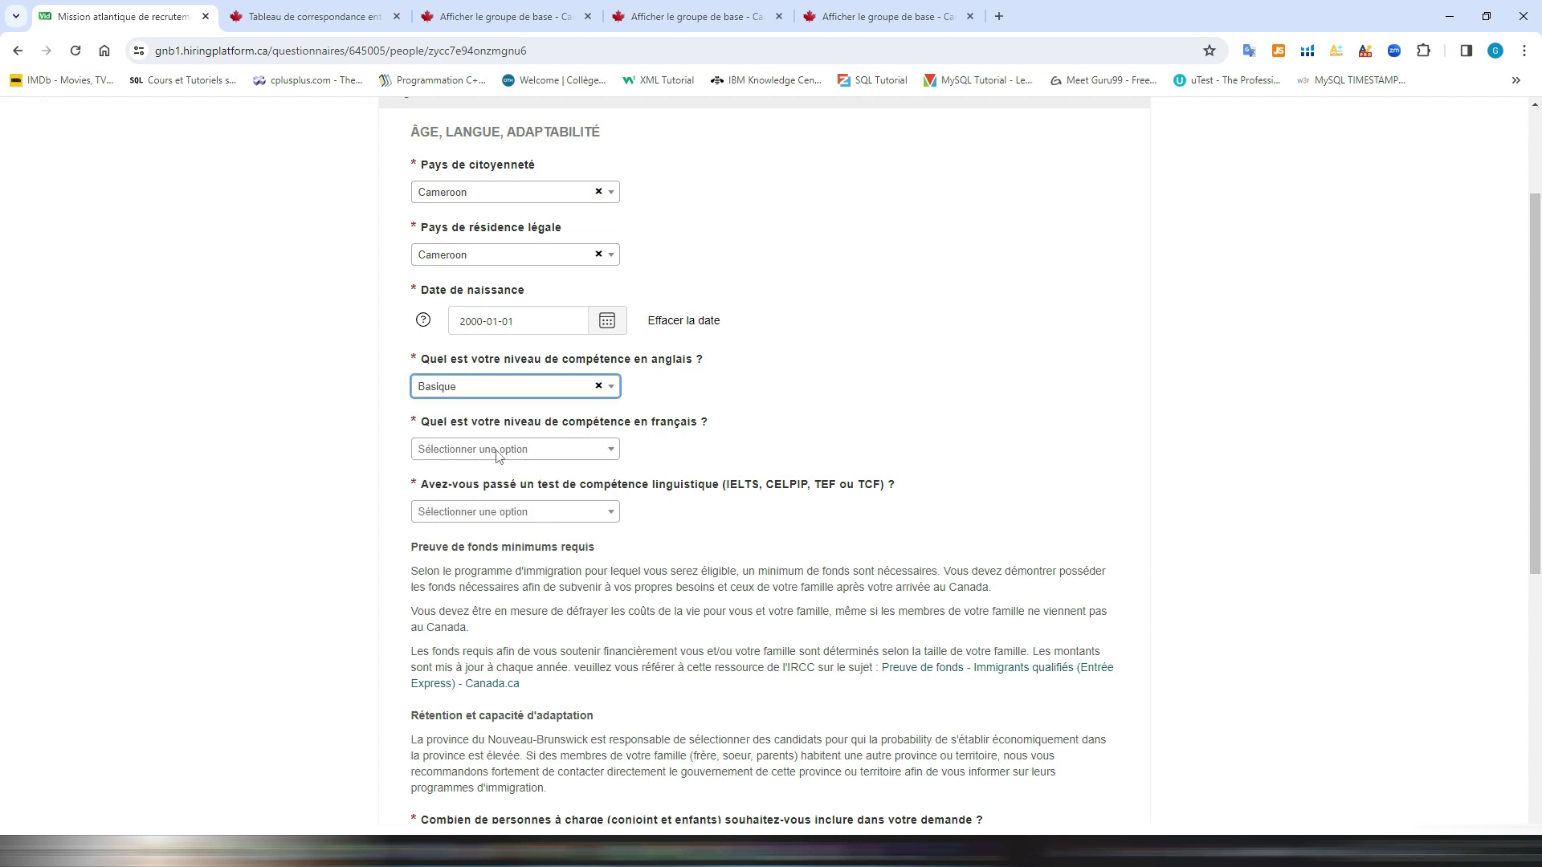
left_click(580, 456)
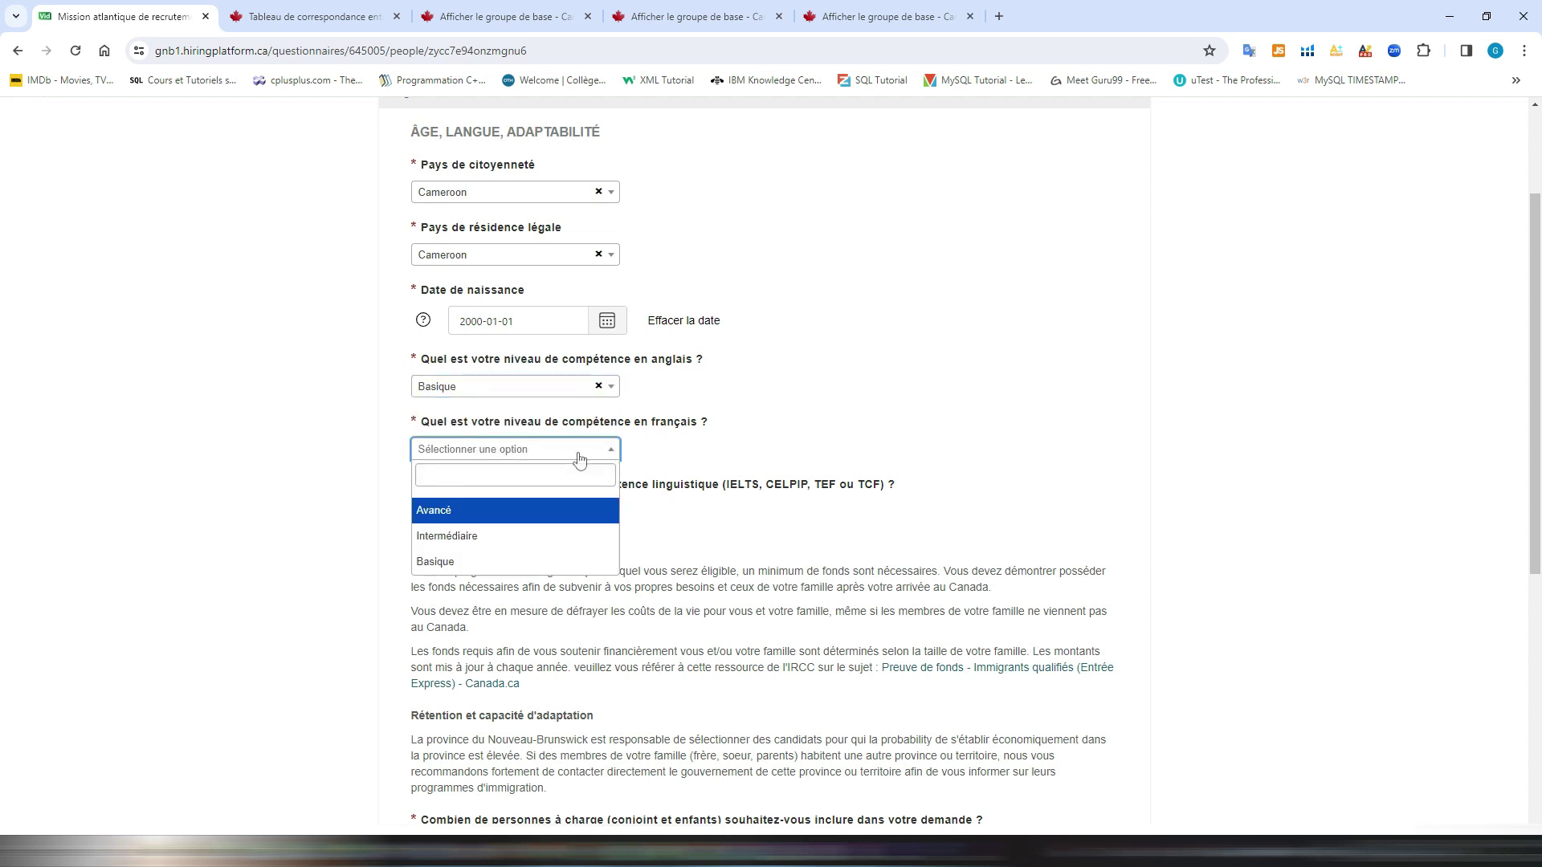
left_click(446, 514)
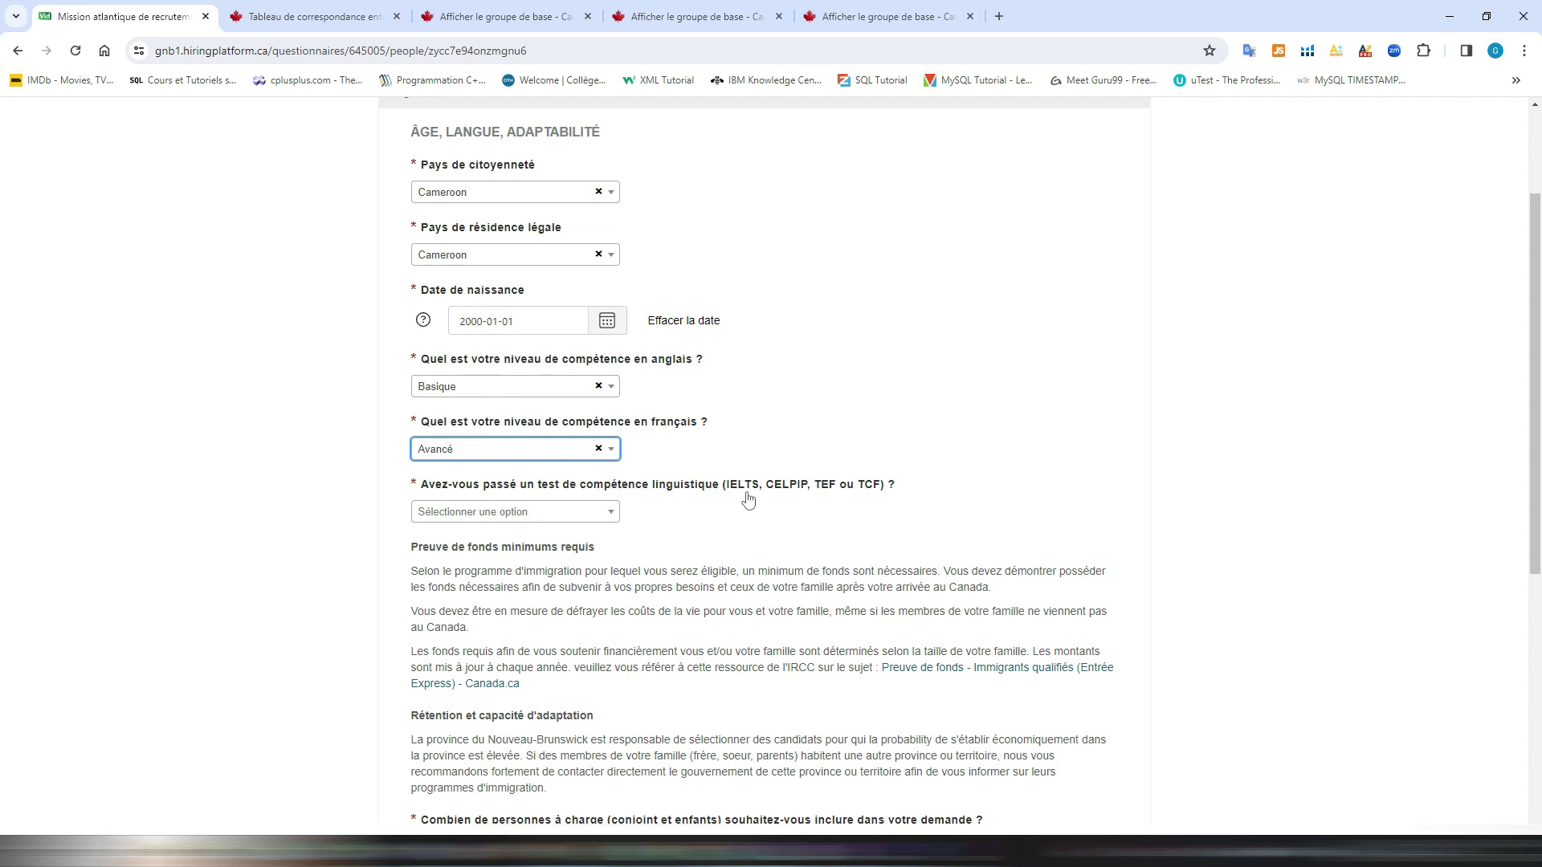
Step: Answer Non to having taken a language proficiency test (IELTS, CELPIP, TEF or TCF), after trying Oui
left_click(587, 514)
left_click(464, 573)
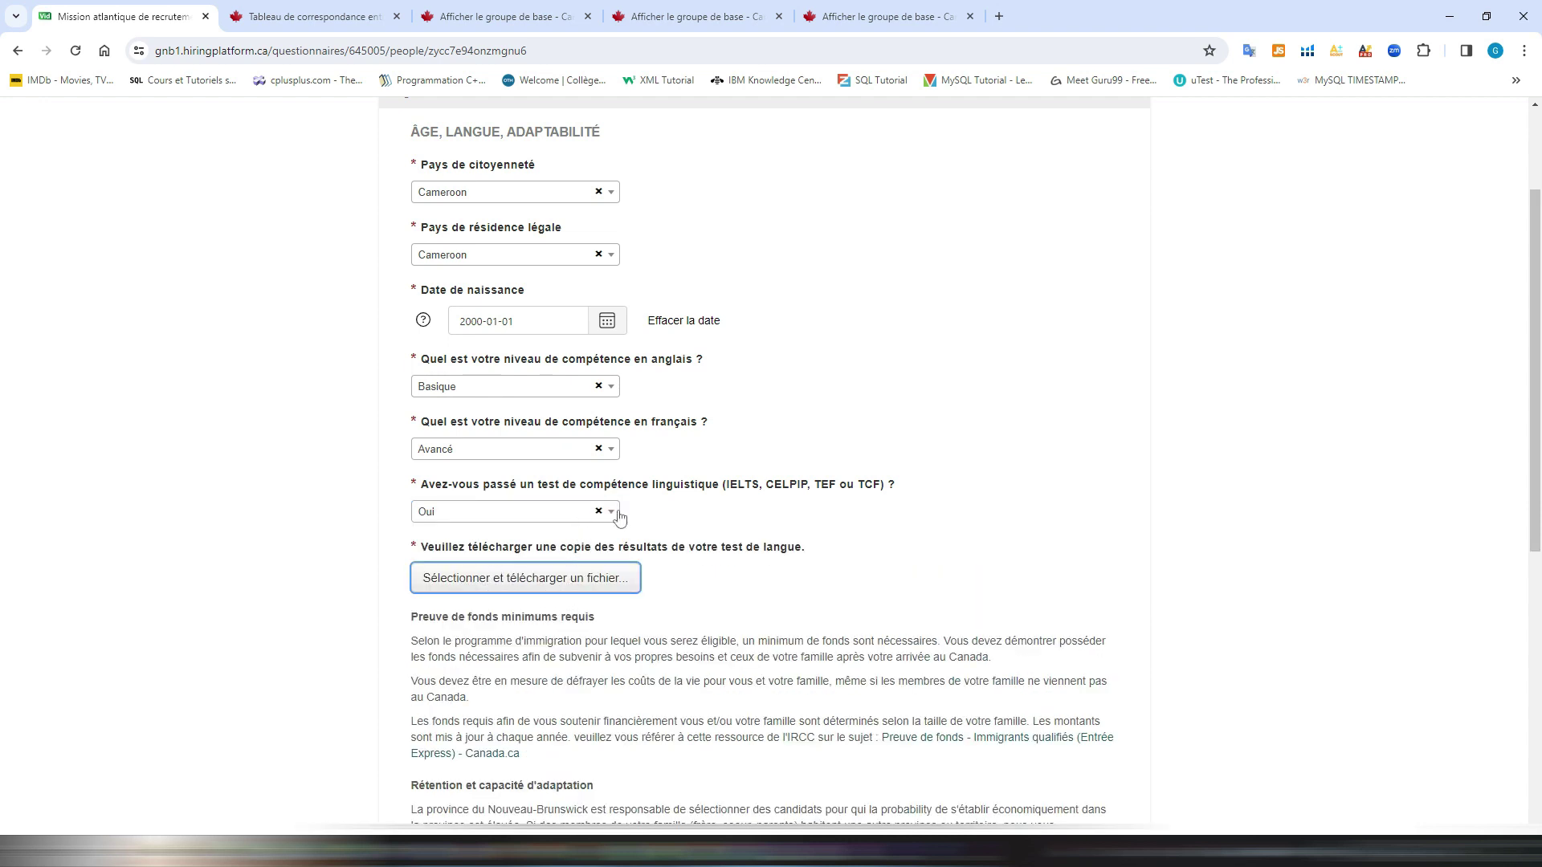
left_click(615, 515)
left_click(472, 601)
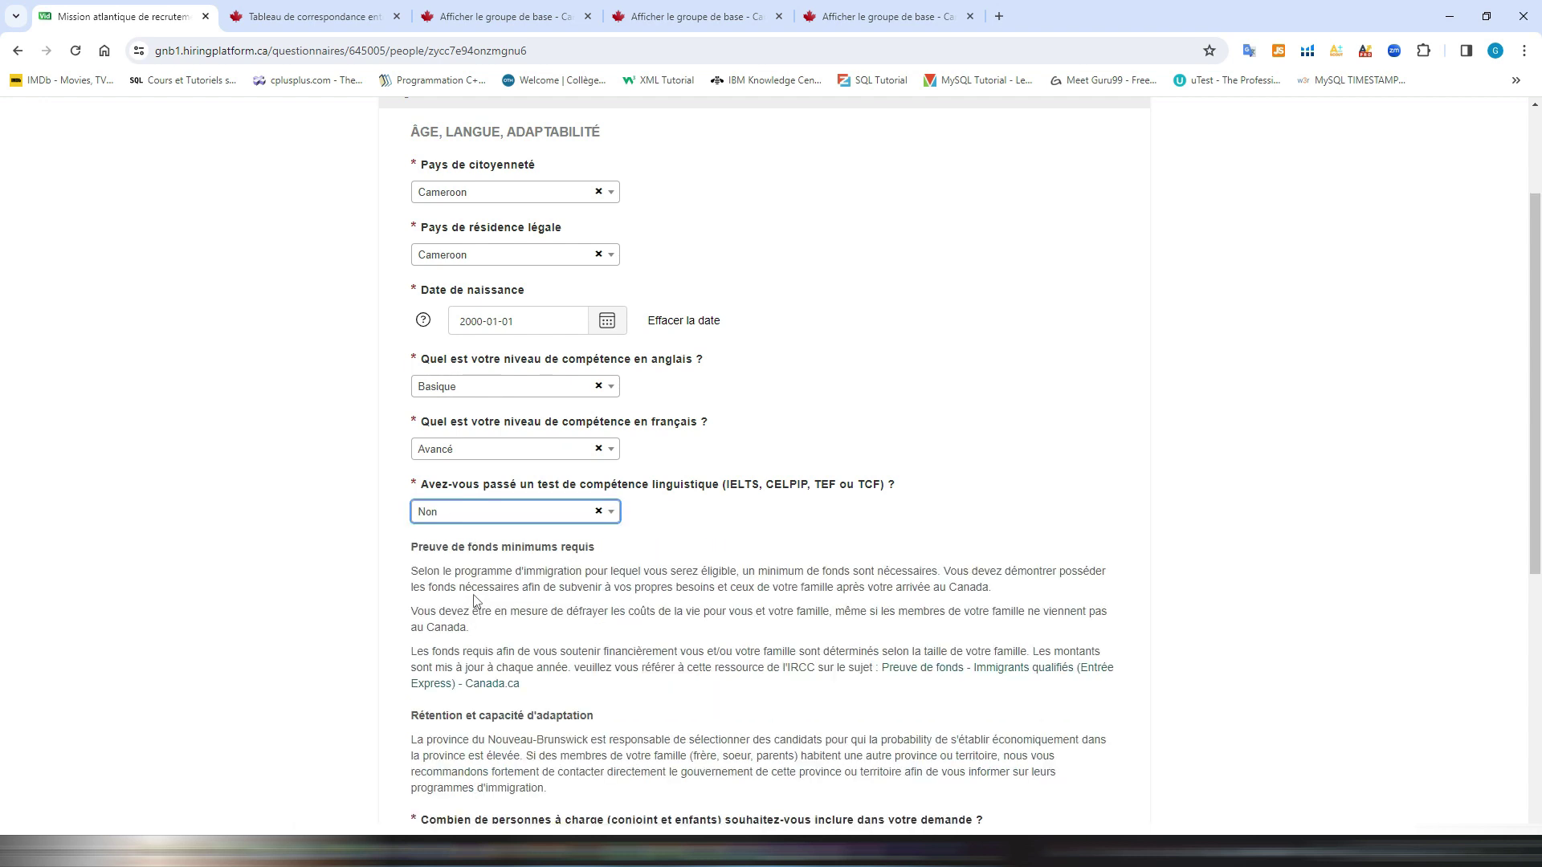
Step: Set the number of dependants (spouse and children) included in the application to 2
scroll(562, 530, "down", 3)
scroll(593, 527, "down", 1)
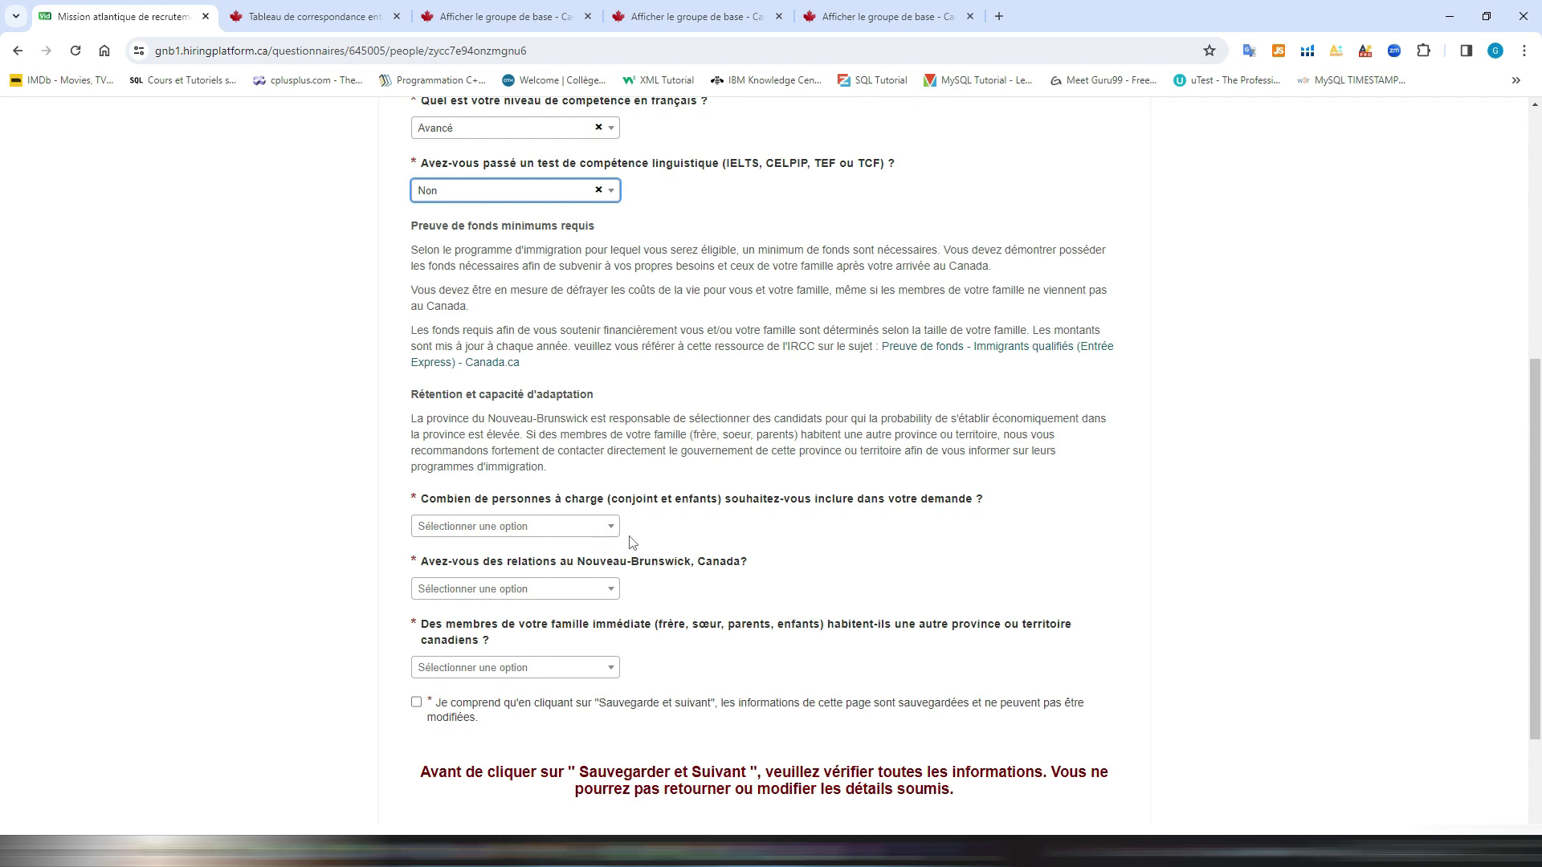
left_click(596, 529)
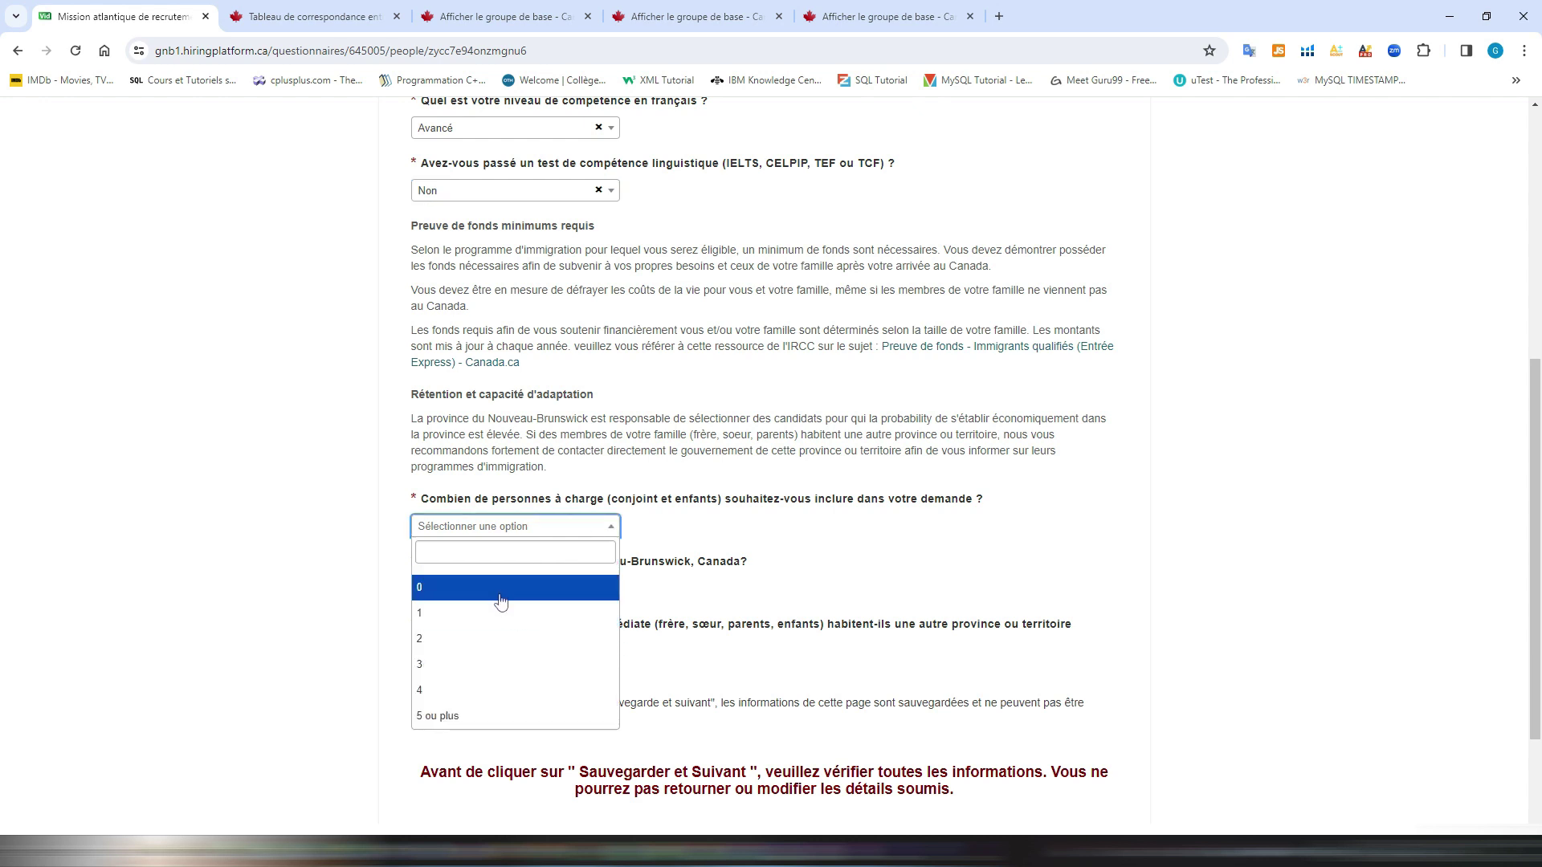
left_click(470, 644)
Step: Answer Oui to having relations in New Brunswick and place the cursor in the Où au Nouveau-Brunswick field
scroll(702, 530, "down", 1)
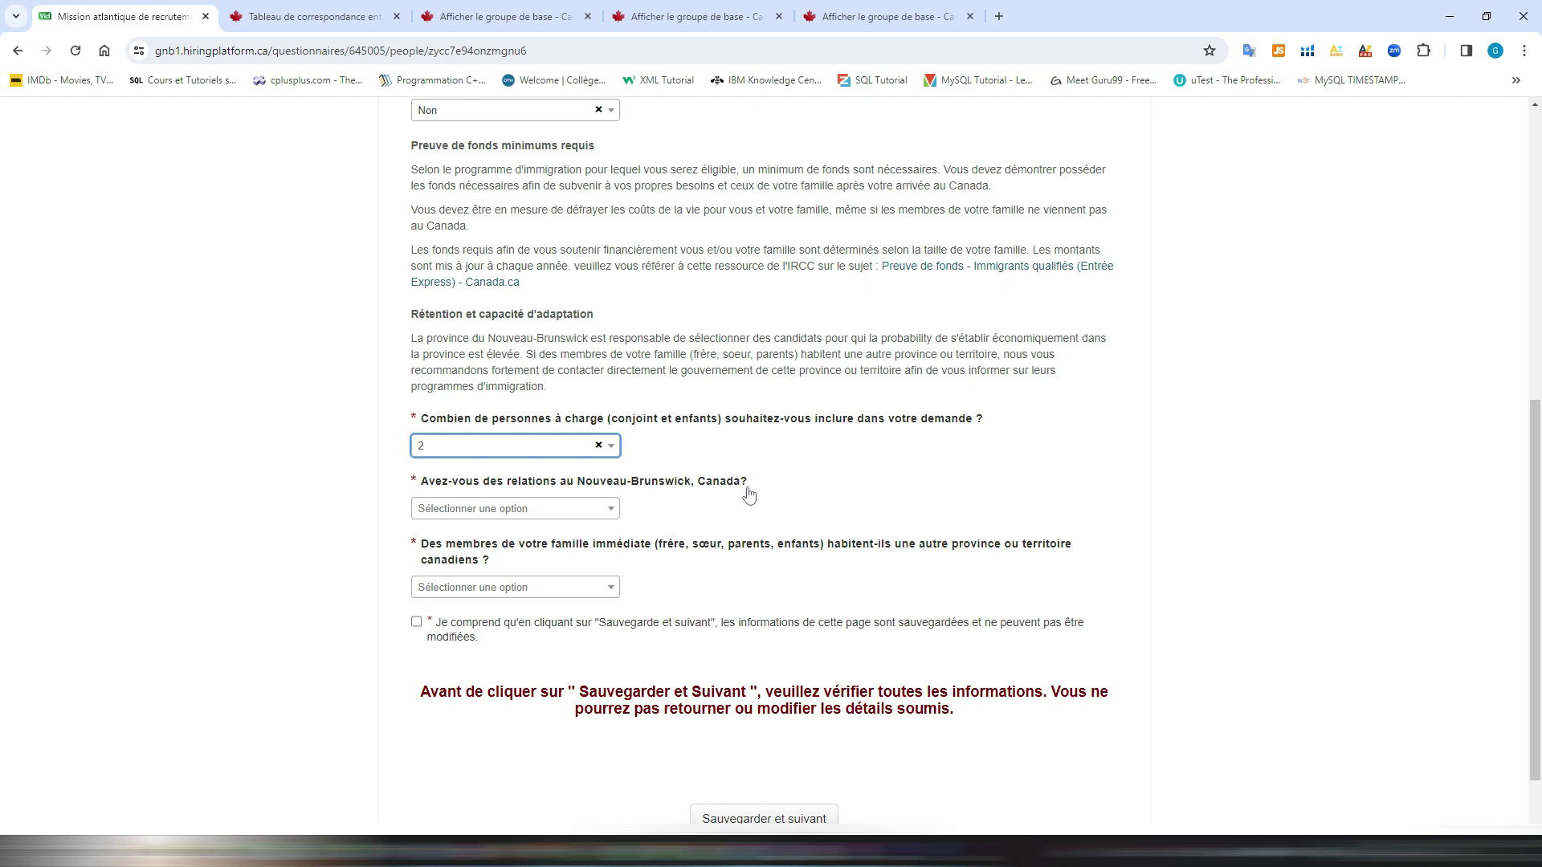
left_click(592, 511)
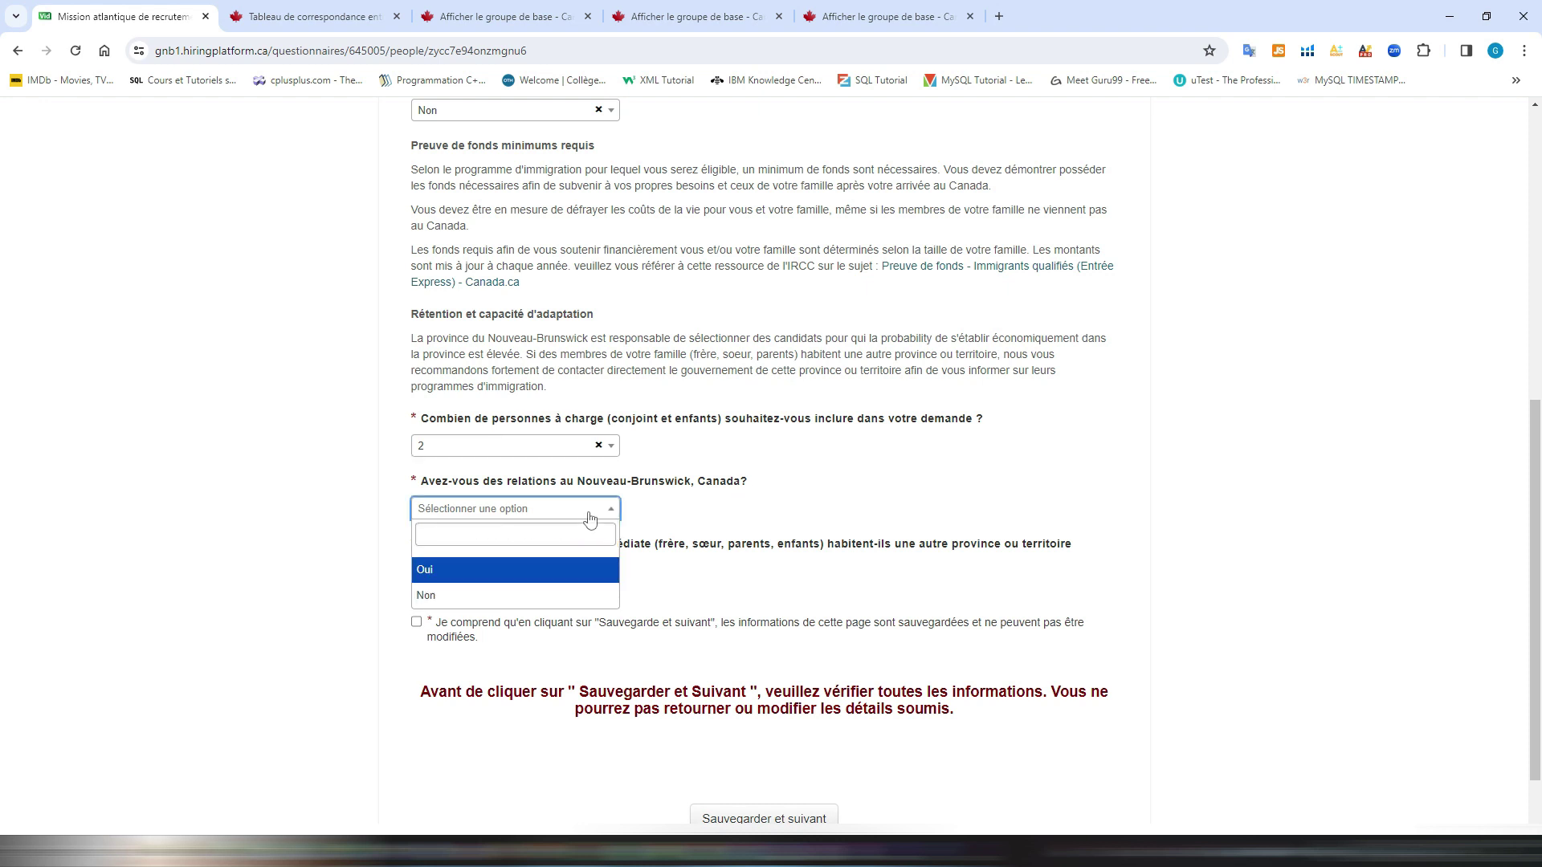
left_click(474, 575)
left_click(477, 572)
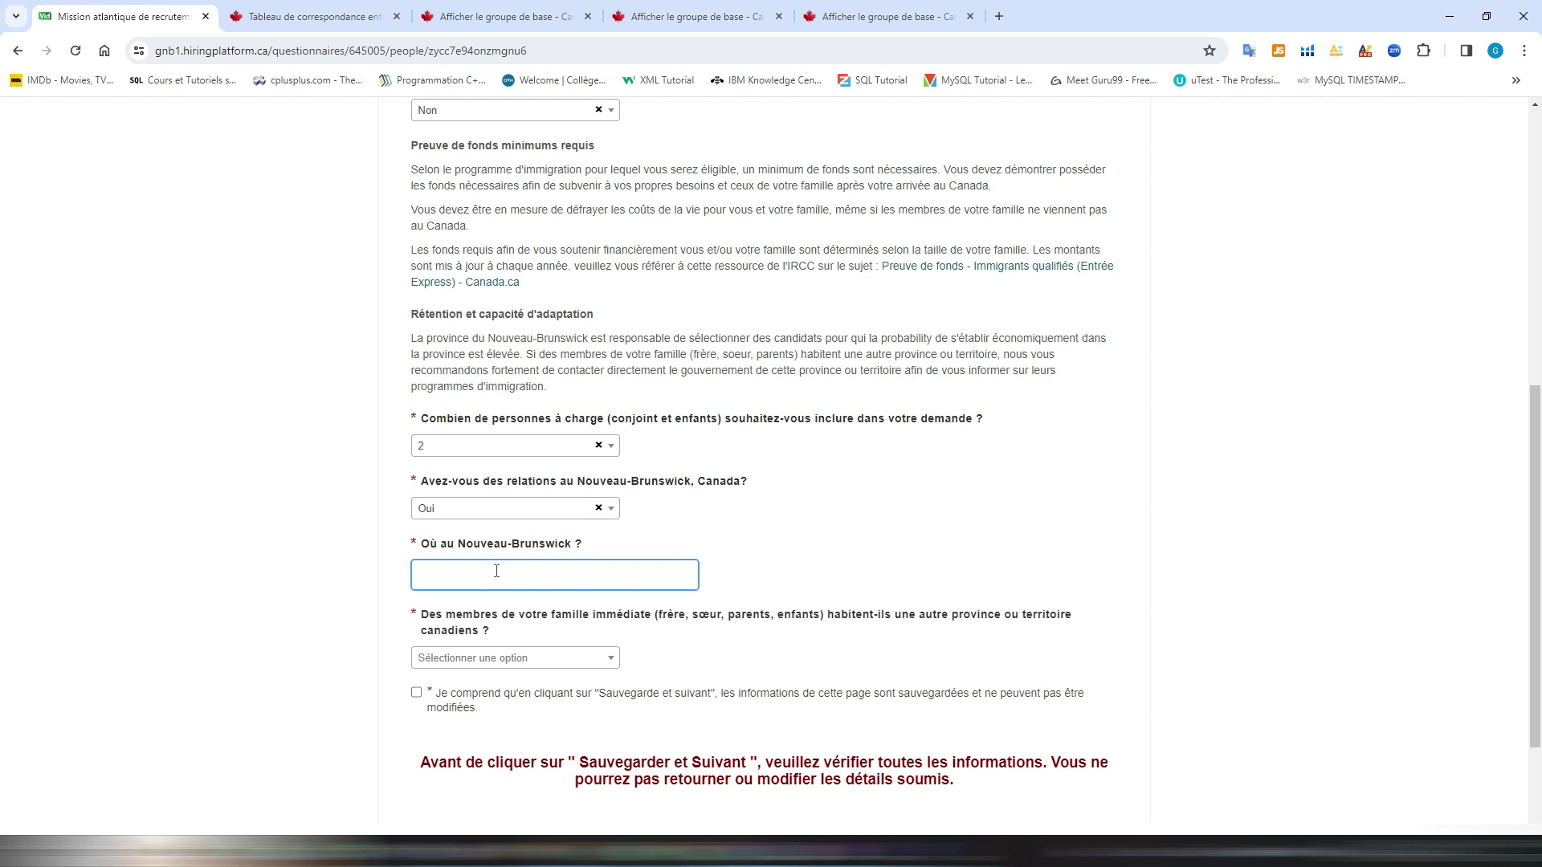
scroll(495, 580, "down", 1)
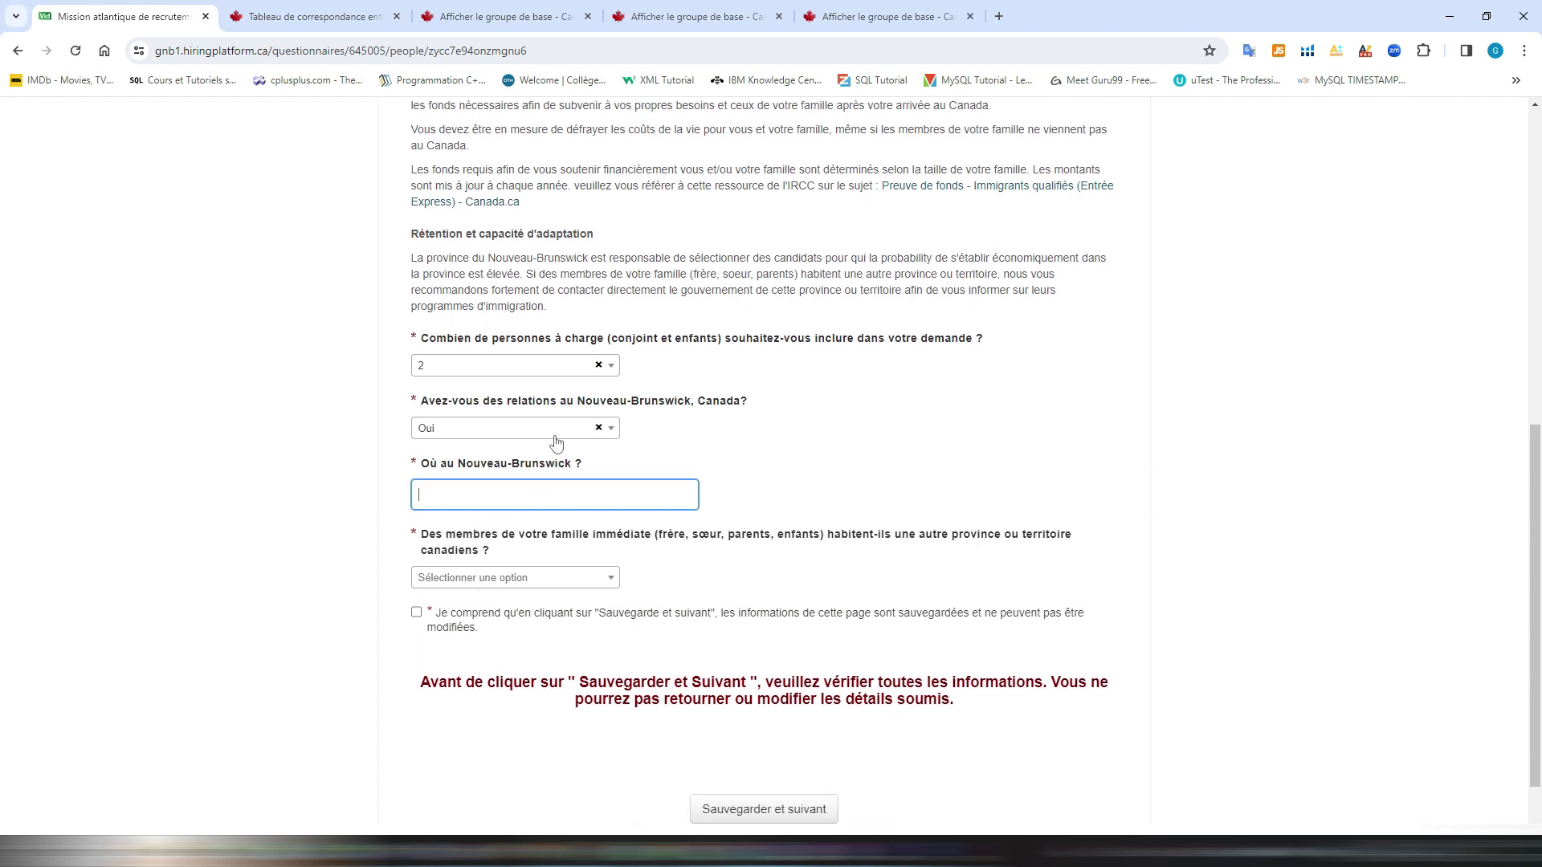
Step: Answer Non to New Brunswick relations and to immediate family elsewhere in Canada, acknowledge the no-modification notice and save page 2
left_click(554, 433)
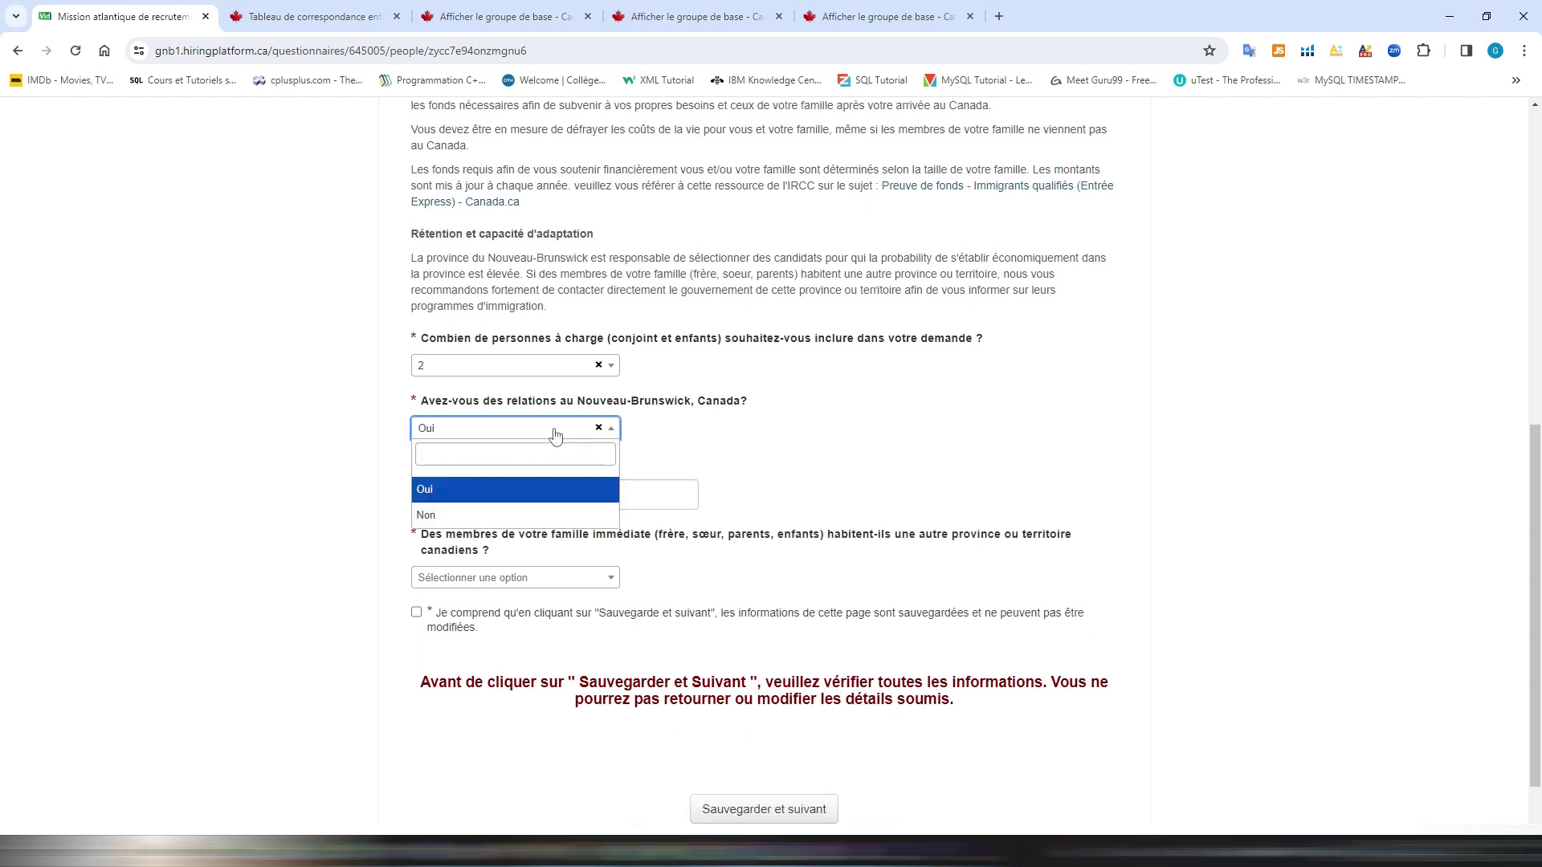
left_click(479, 517)
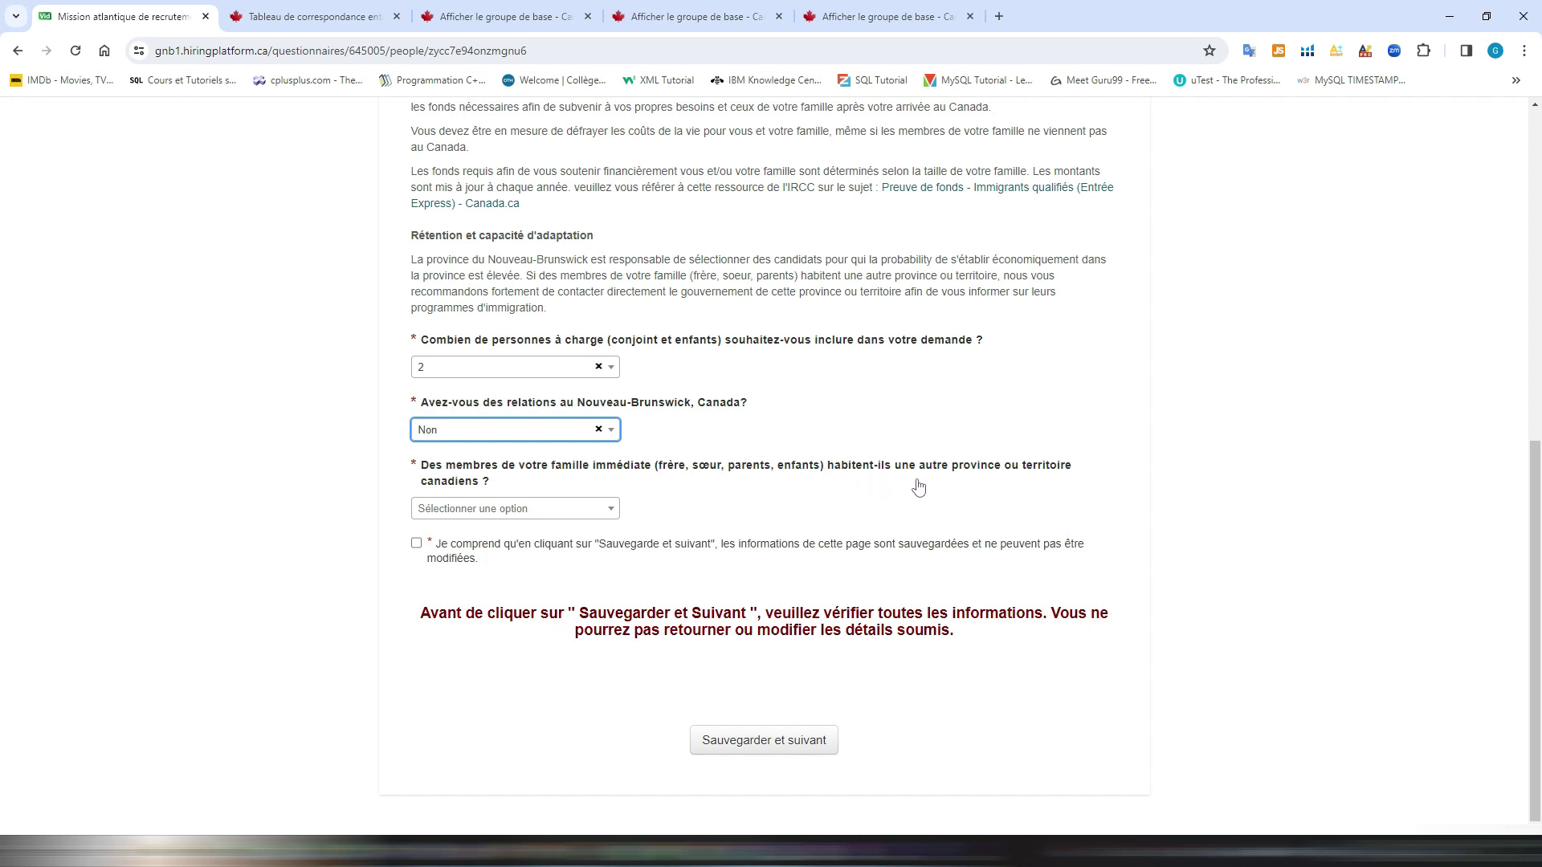
left_click(546, 510)
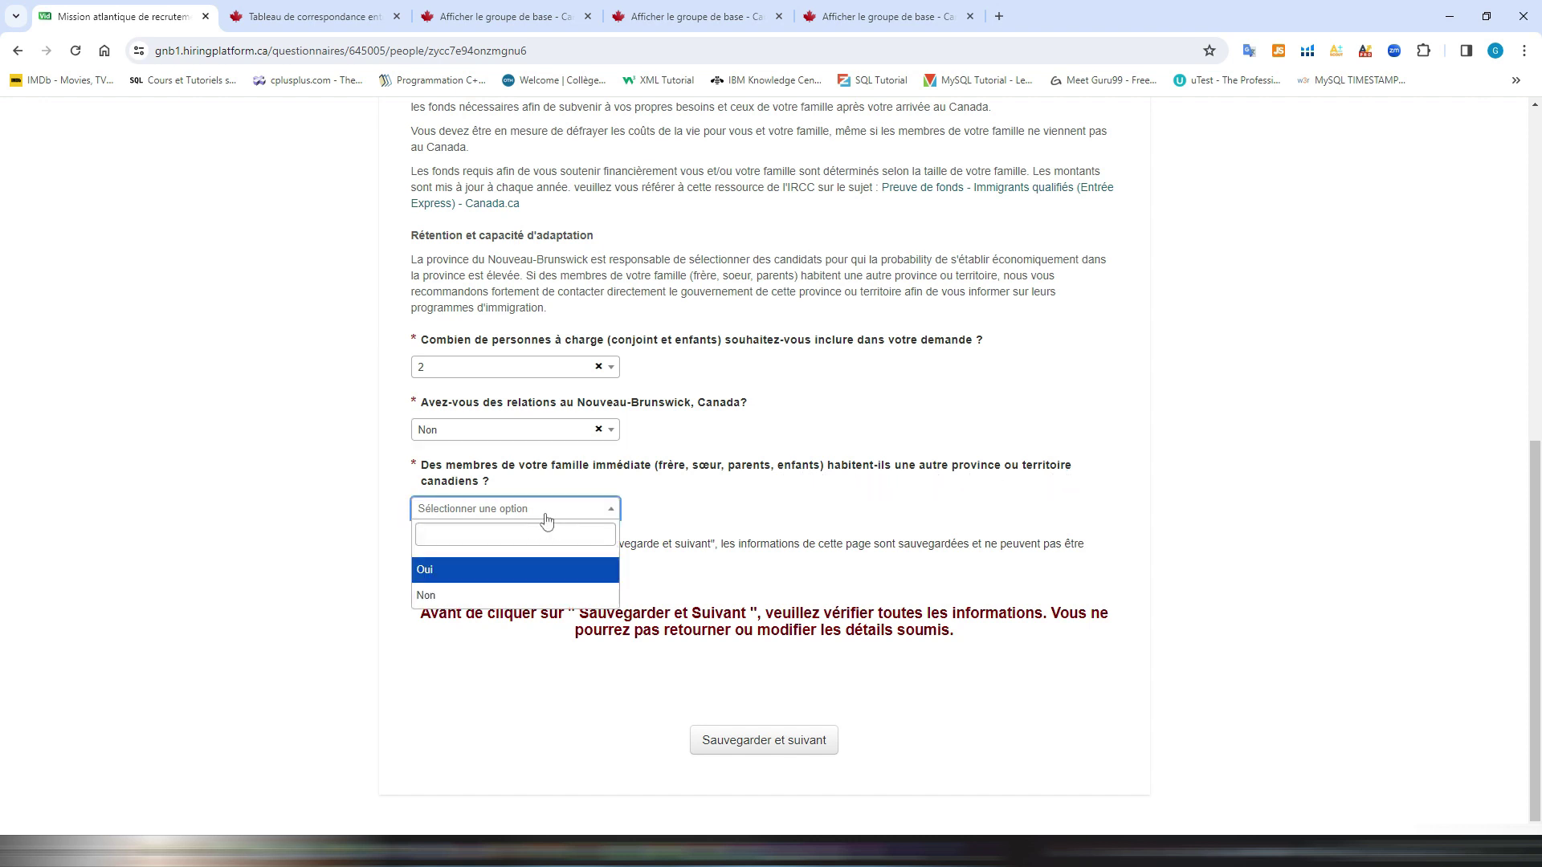
left_click(452, 595)
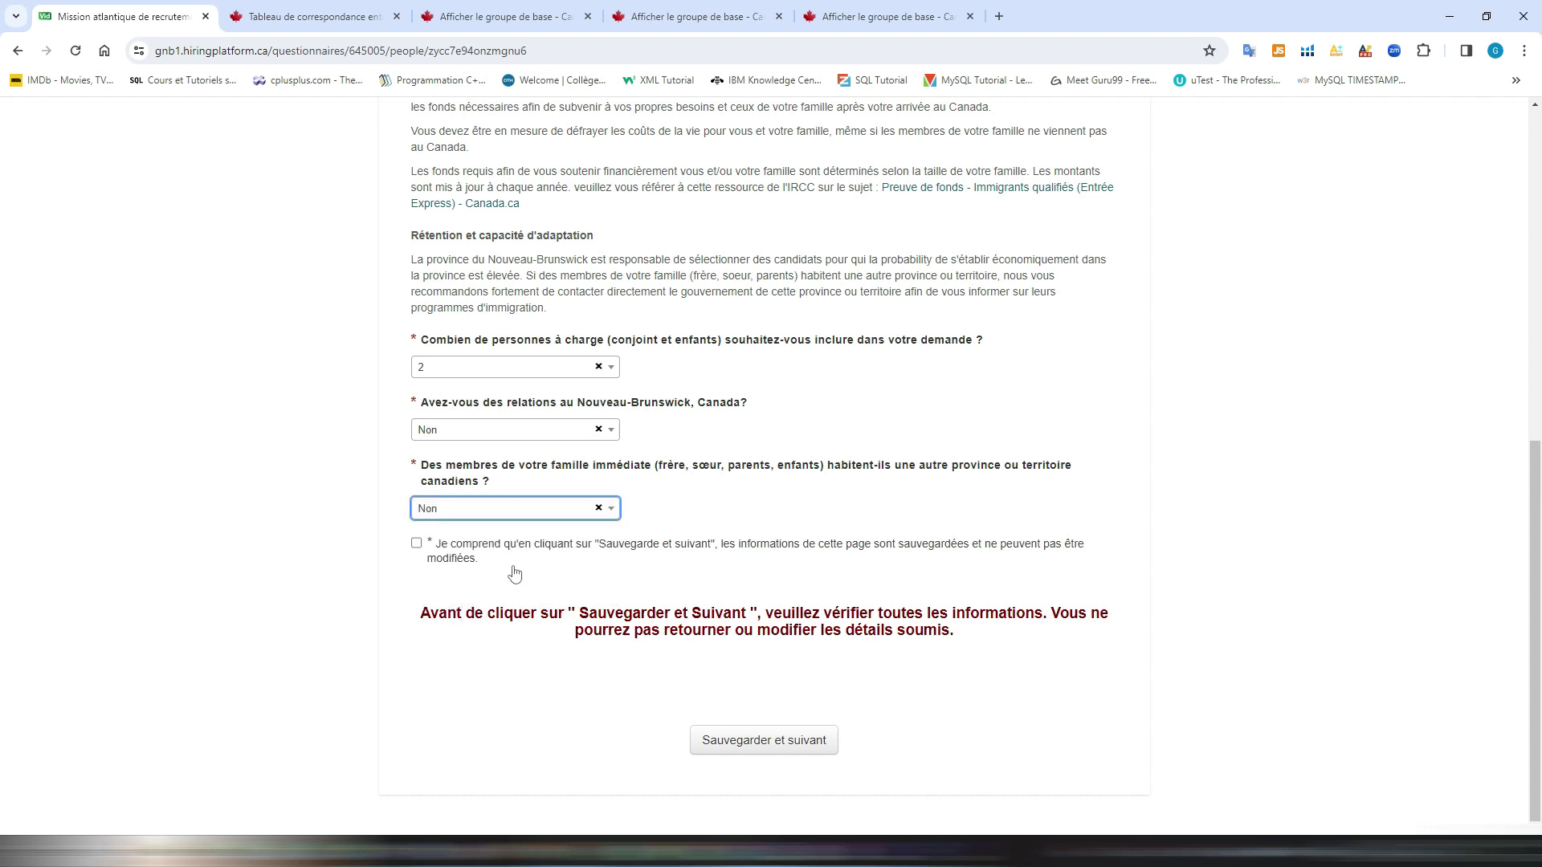
left_click(416, 543)
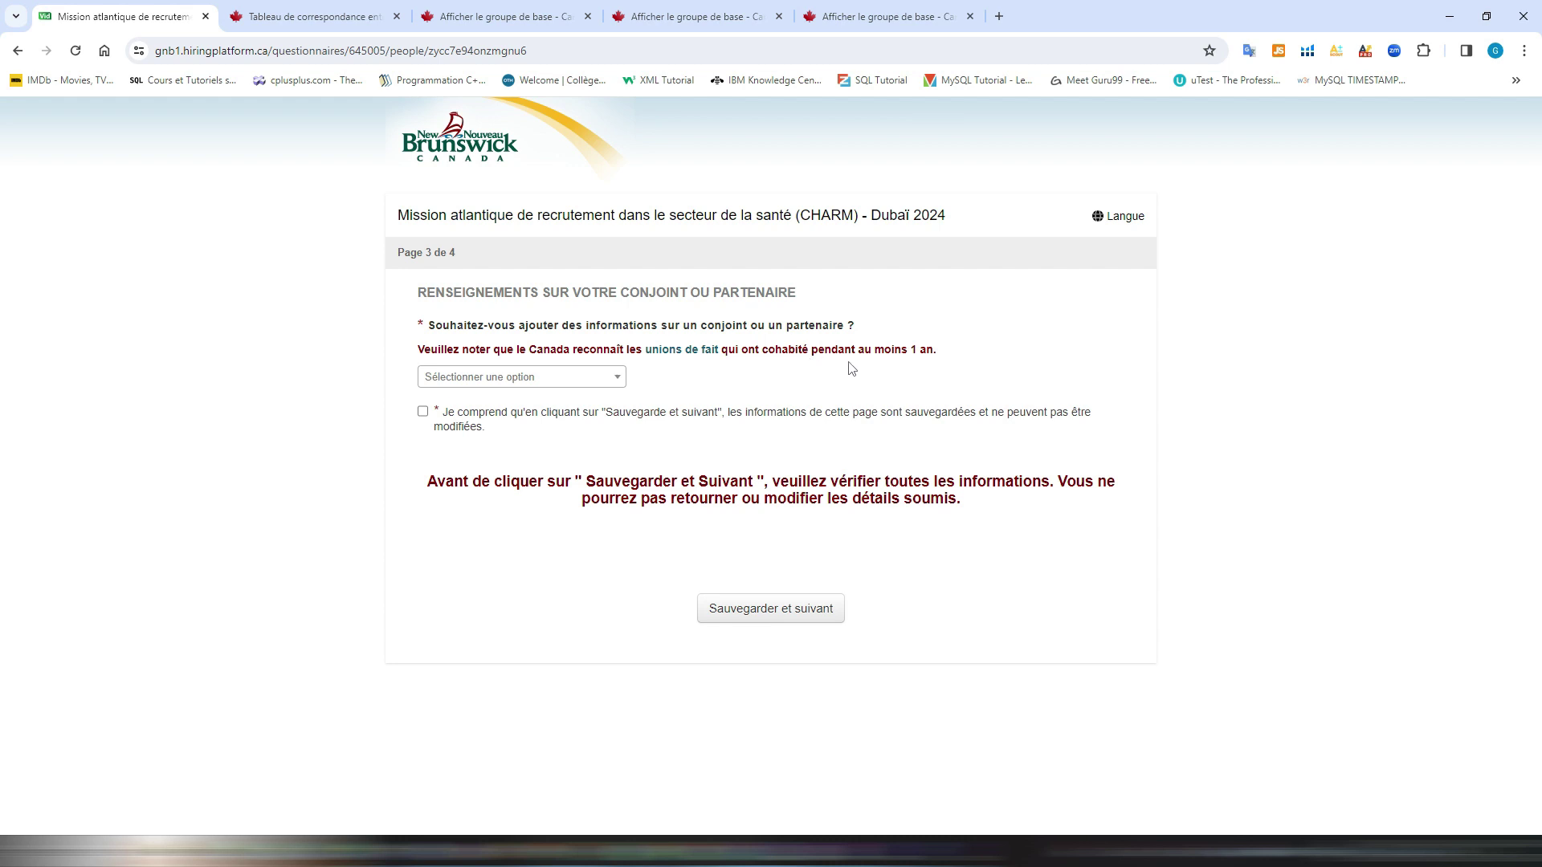
Step: Answer Non to adding spouse or partner information and acknowledge that the saved page 3 information cannot be modified
left_click(582, 385)
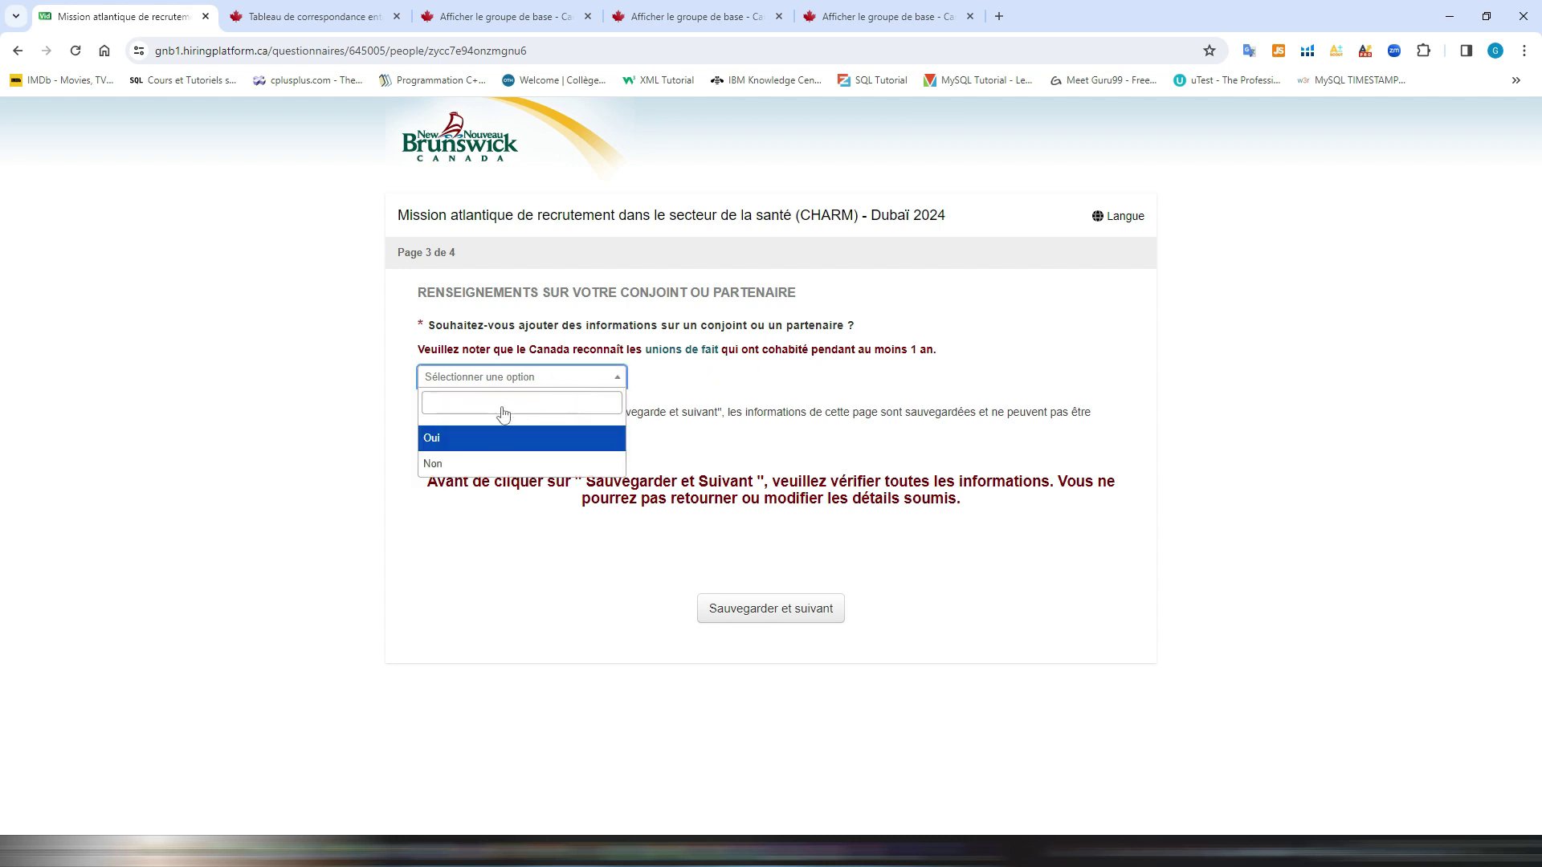
left_click(453, 464)
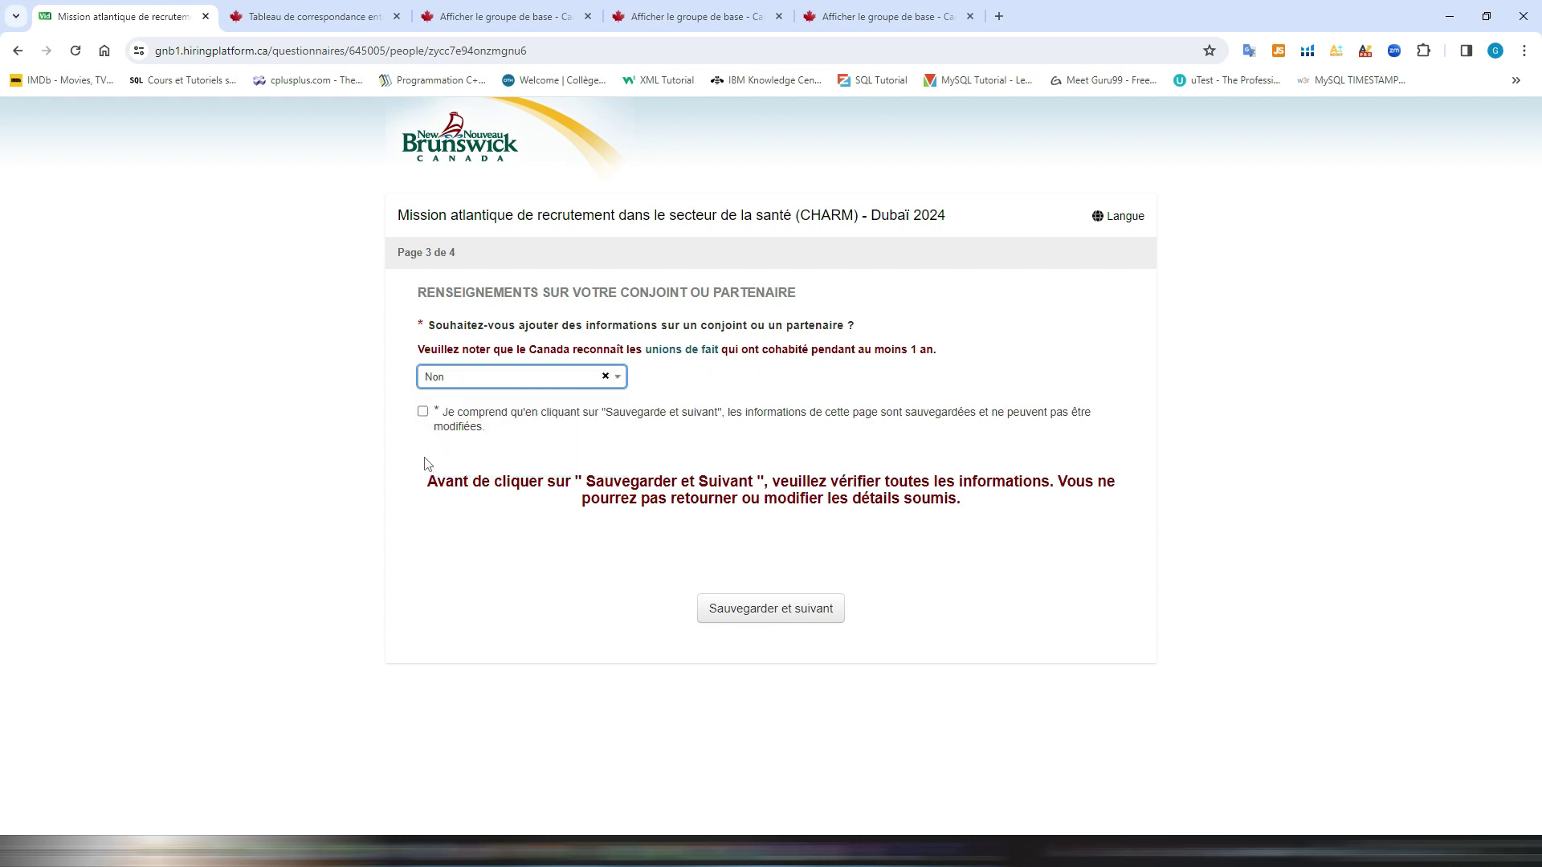
left_click(422, 411)
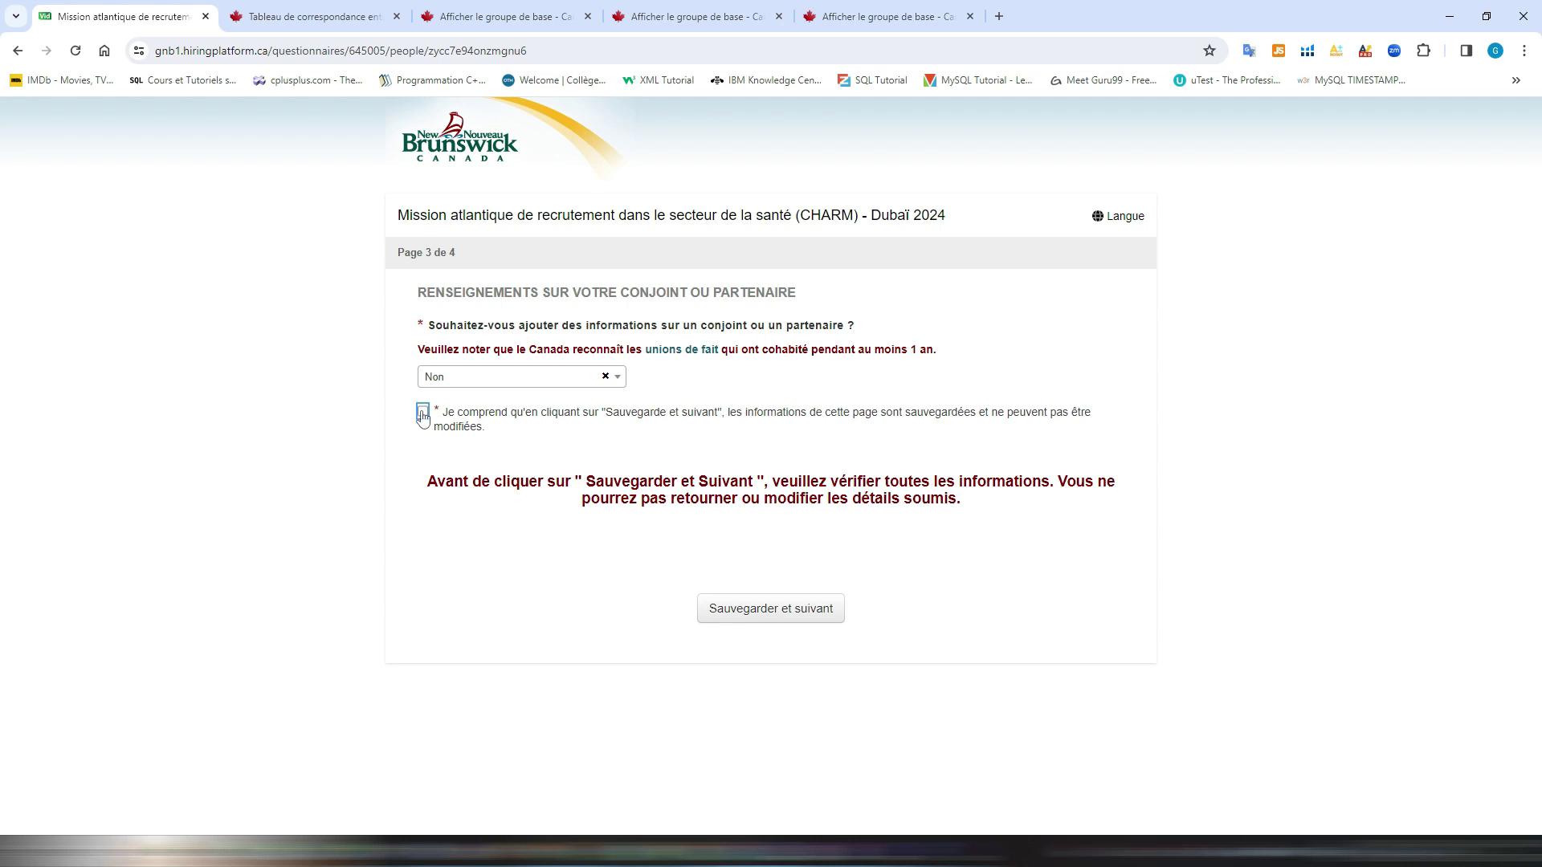
Step: Save page 3 and submit the application from the Conclusion page
left_click(805, 621)
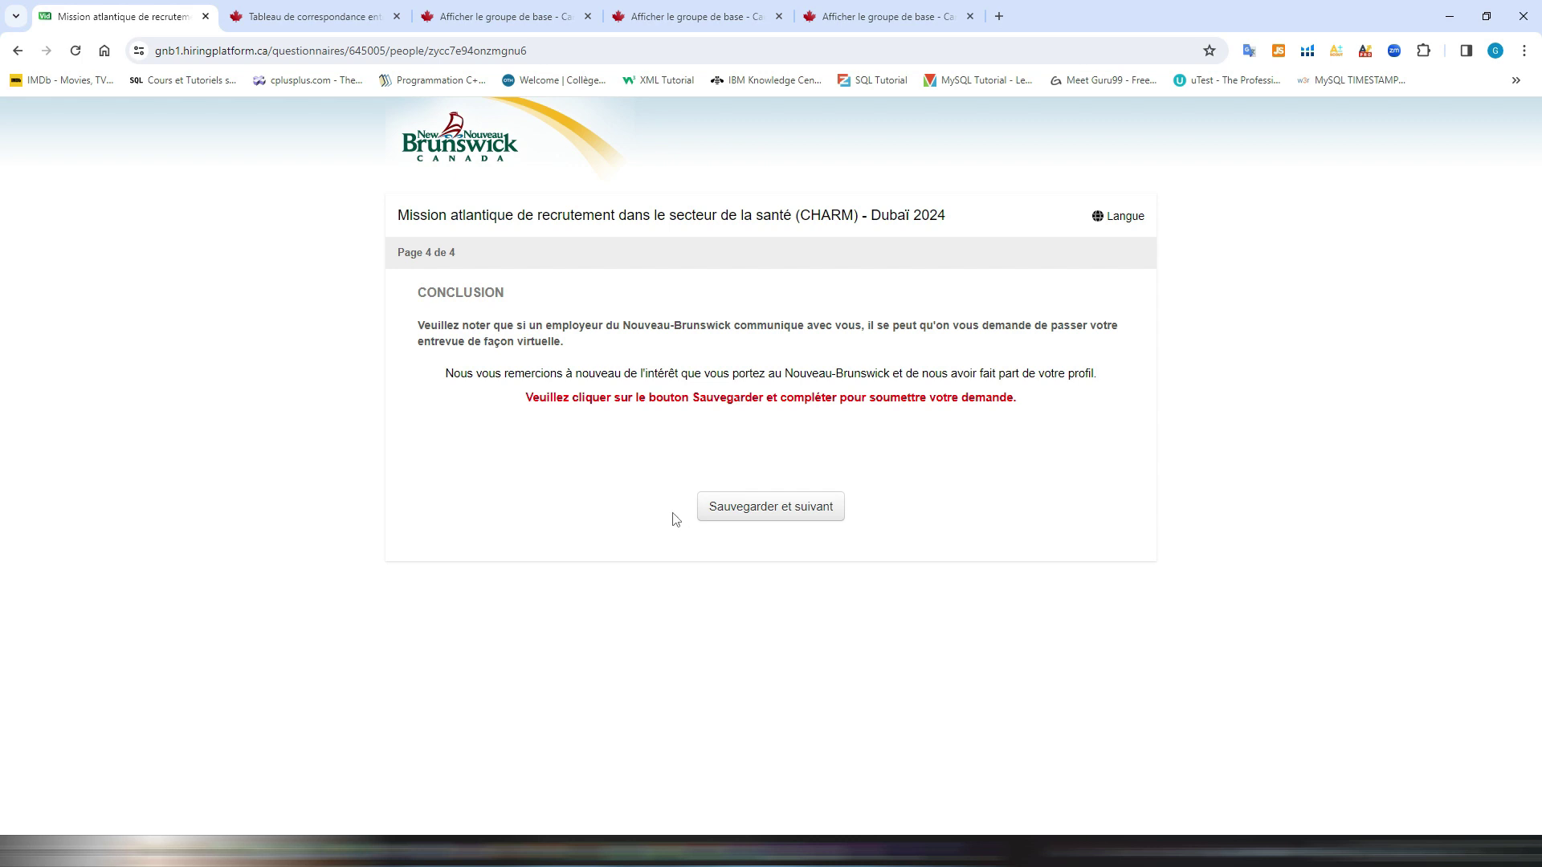
left_click(810, 511)
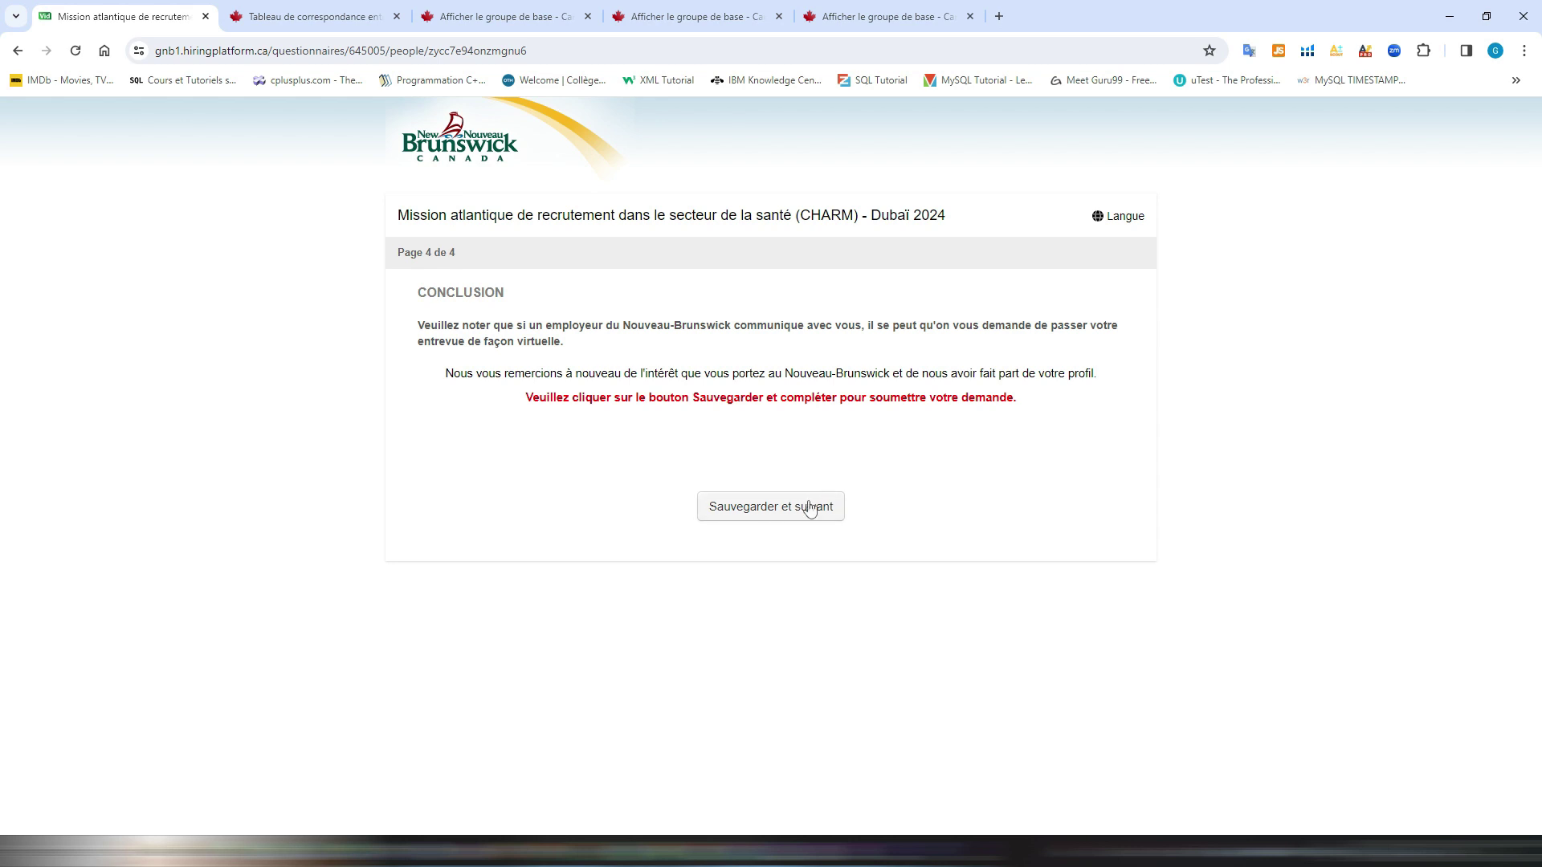